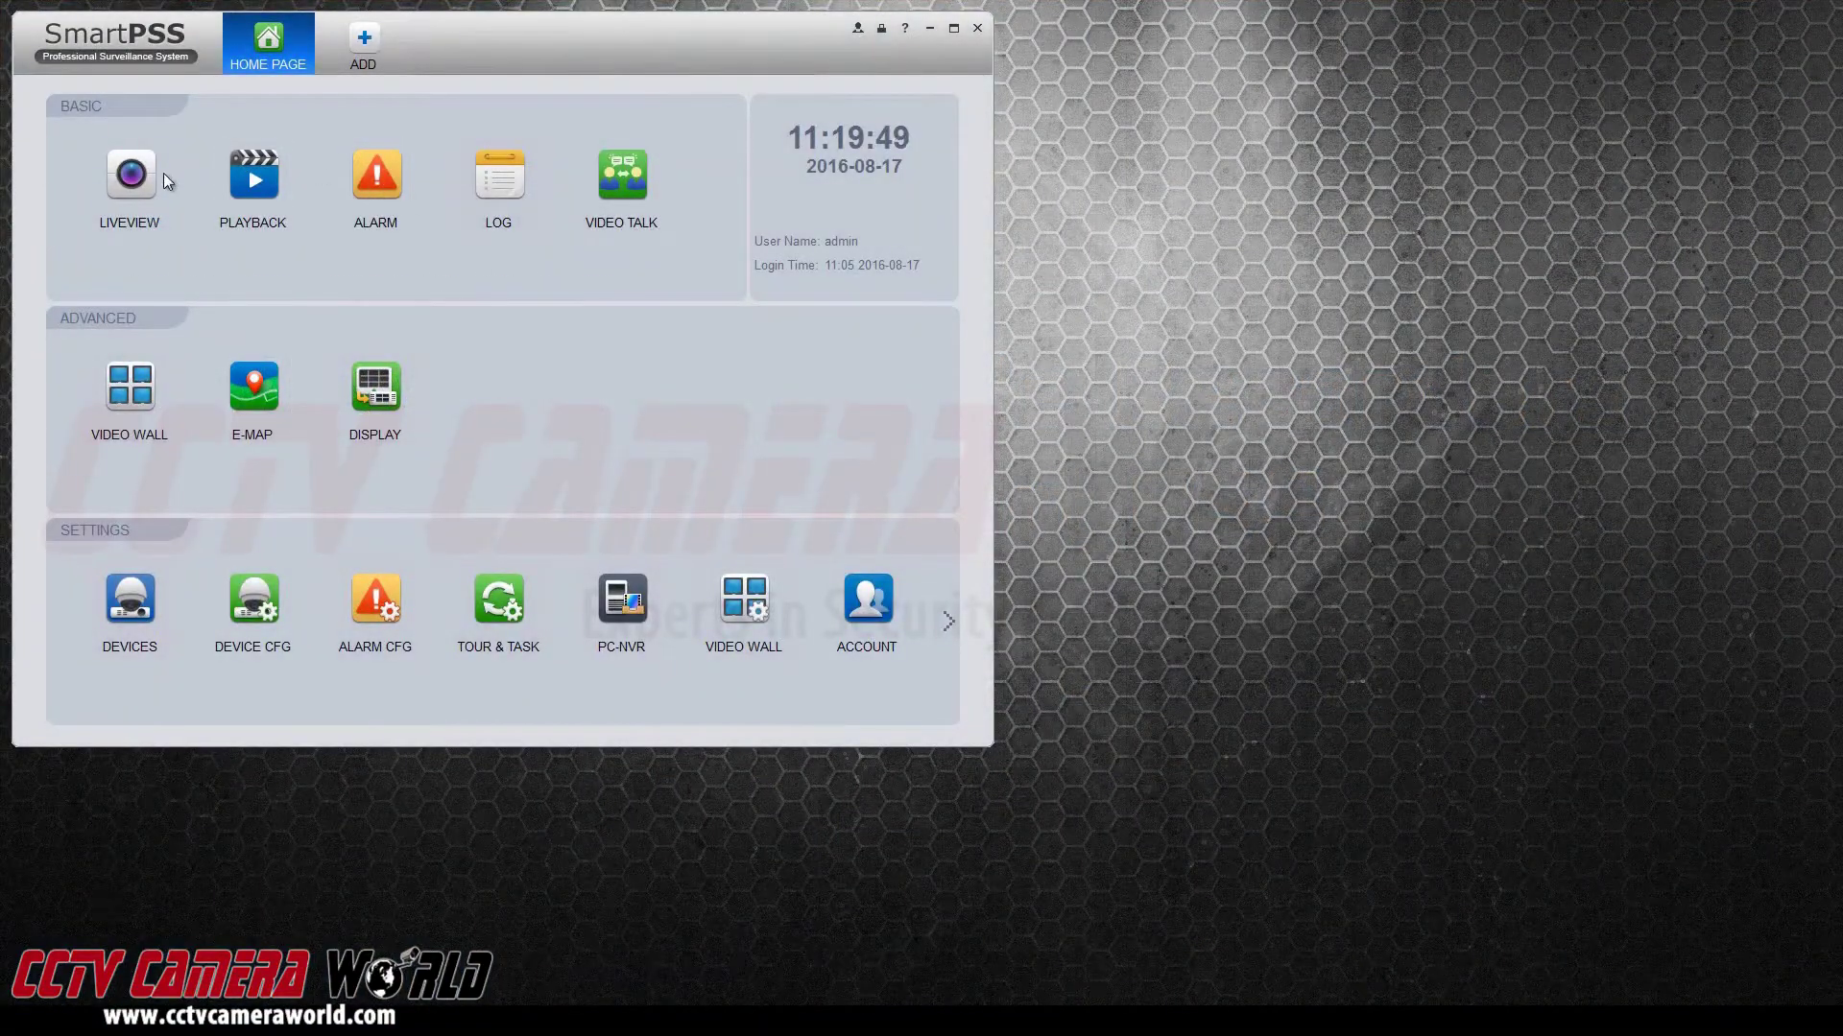
Step: Open a live view, detach it into its own window, and open a second live view in the main window
{"action": "left_click", "coordinate": [137, 189]}
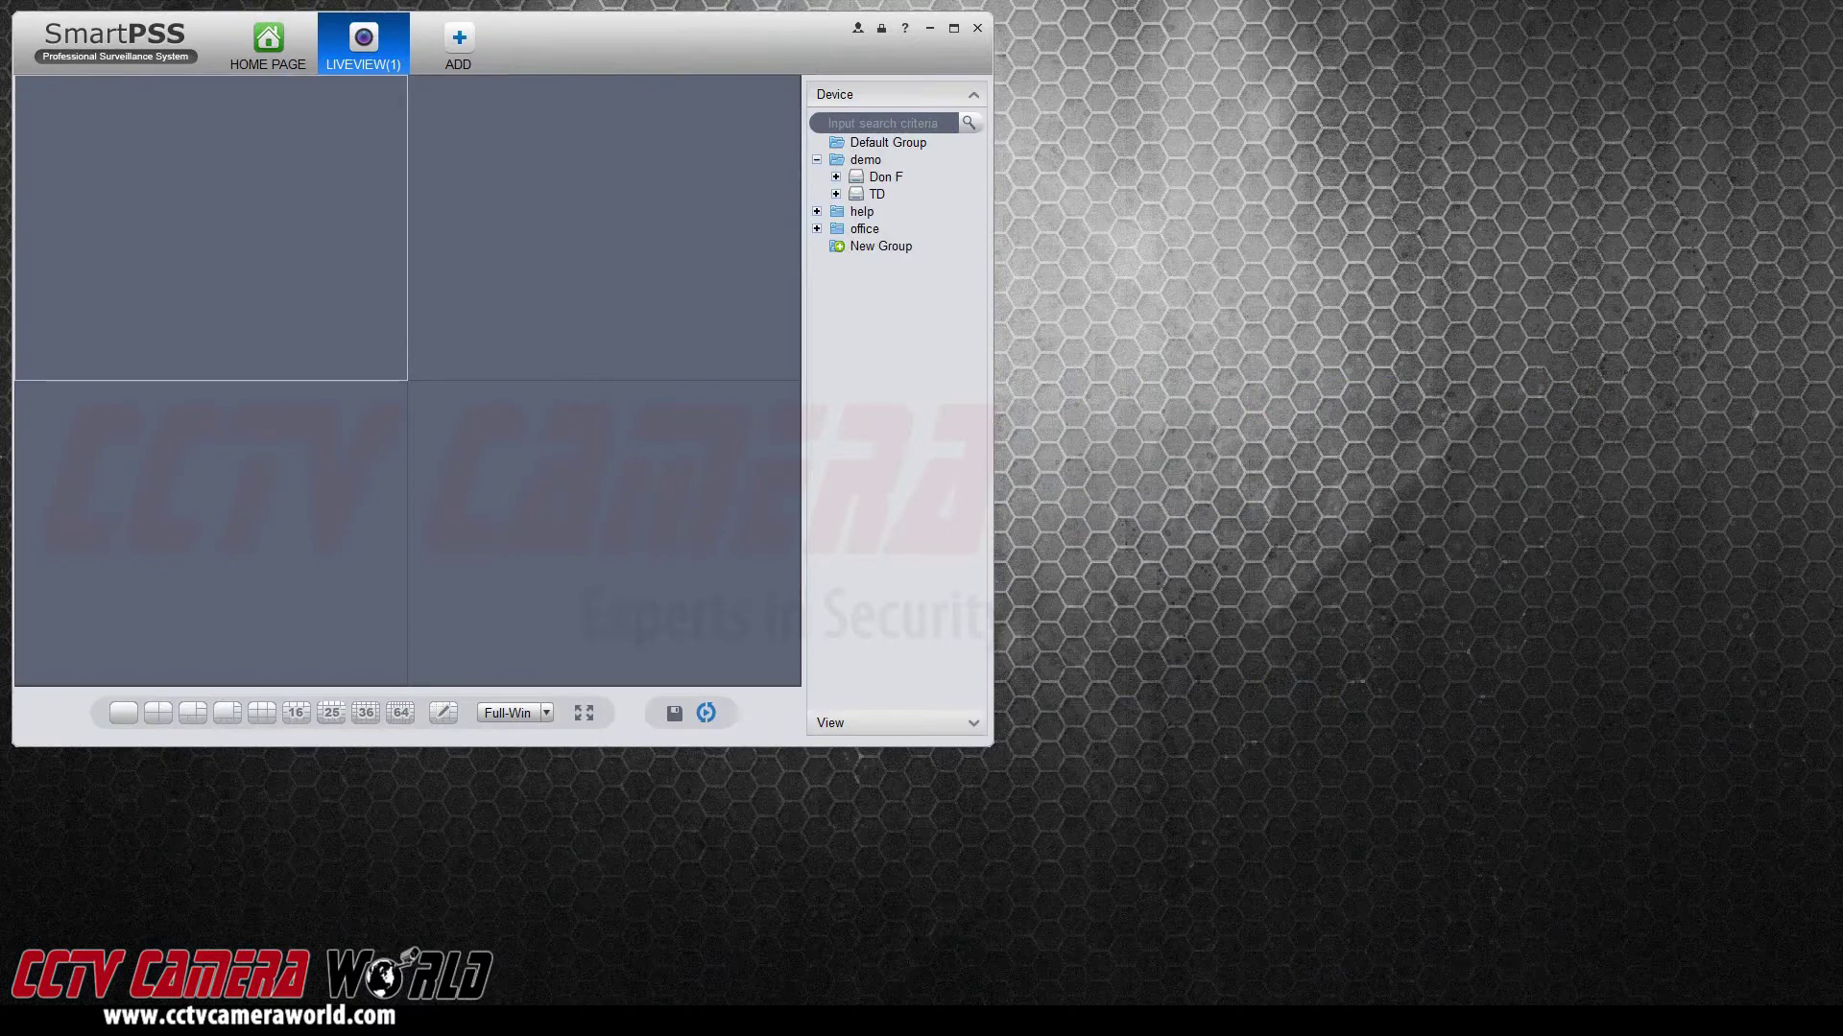
{"action": "left_click_drag", "start_coordinate": [363, 43], "coordinate": [1092, 121]}
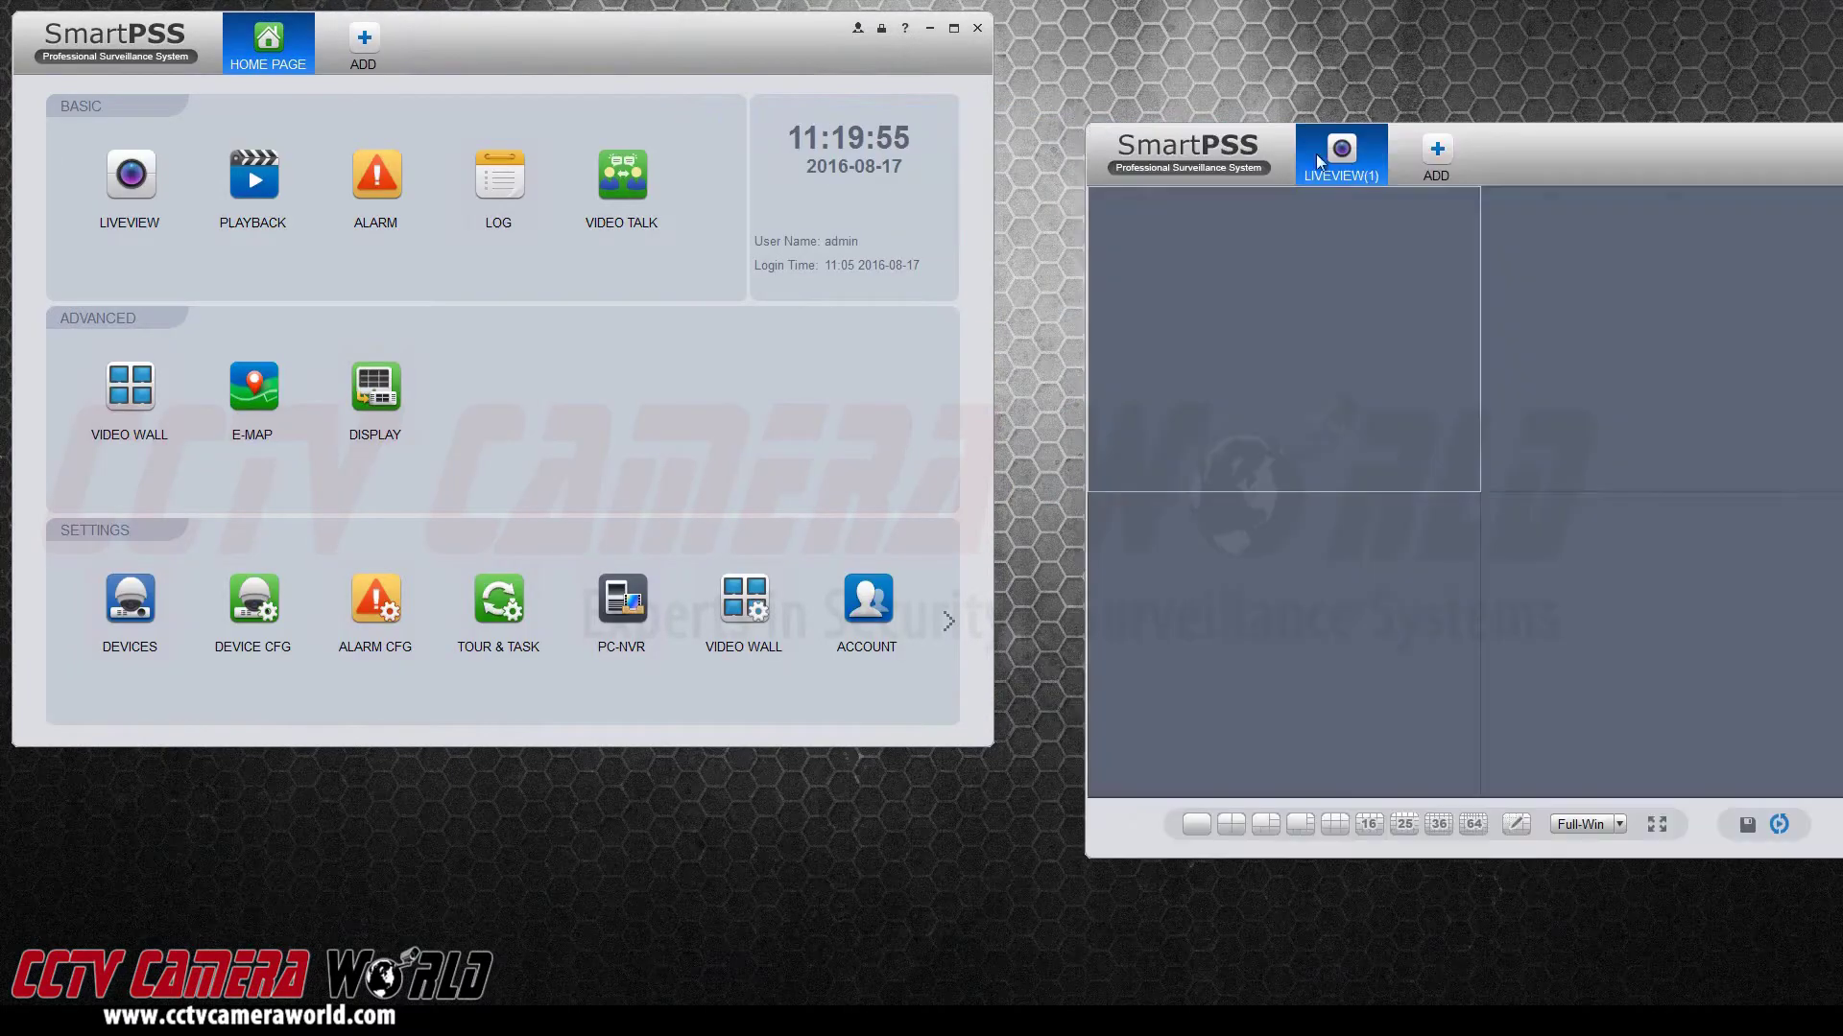
{"action": "left_click_drag", "start_coordinate": [1431, 180], "coordinate": [1301, 295]}
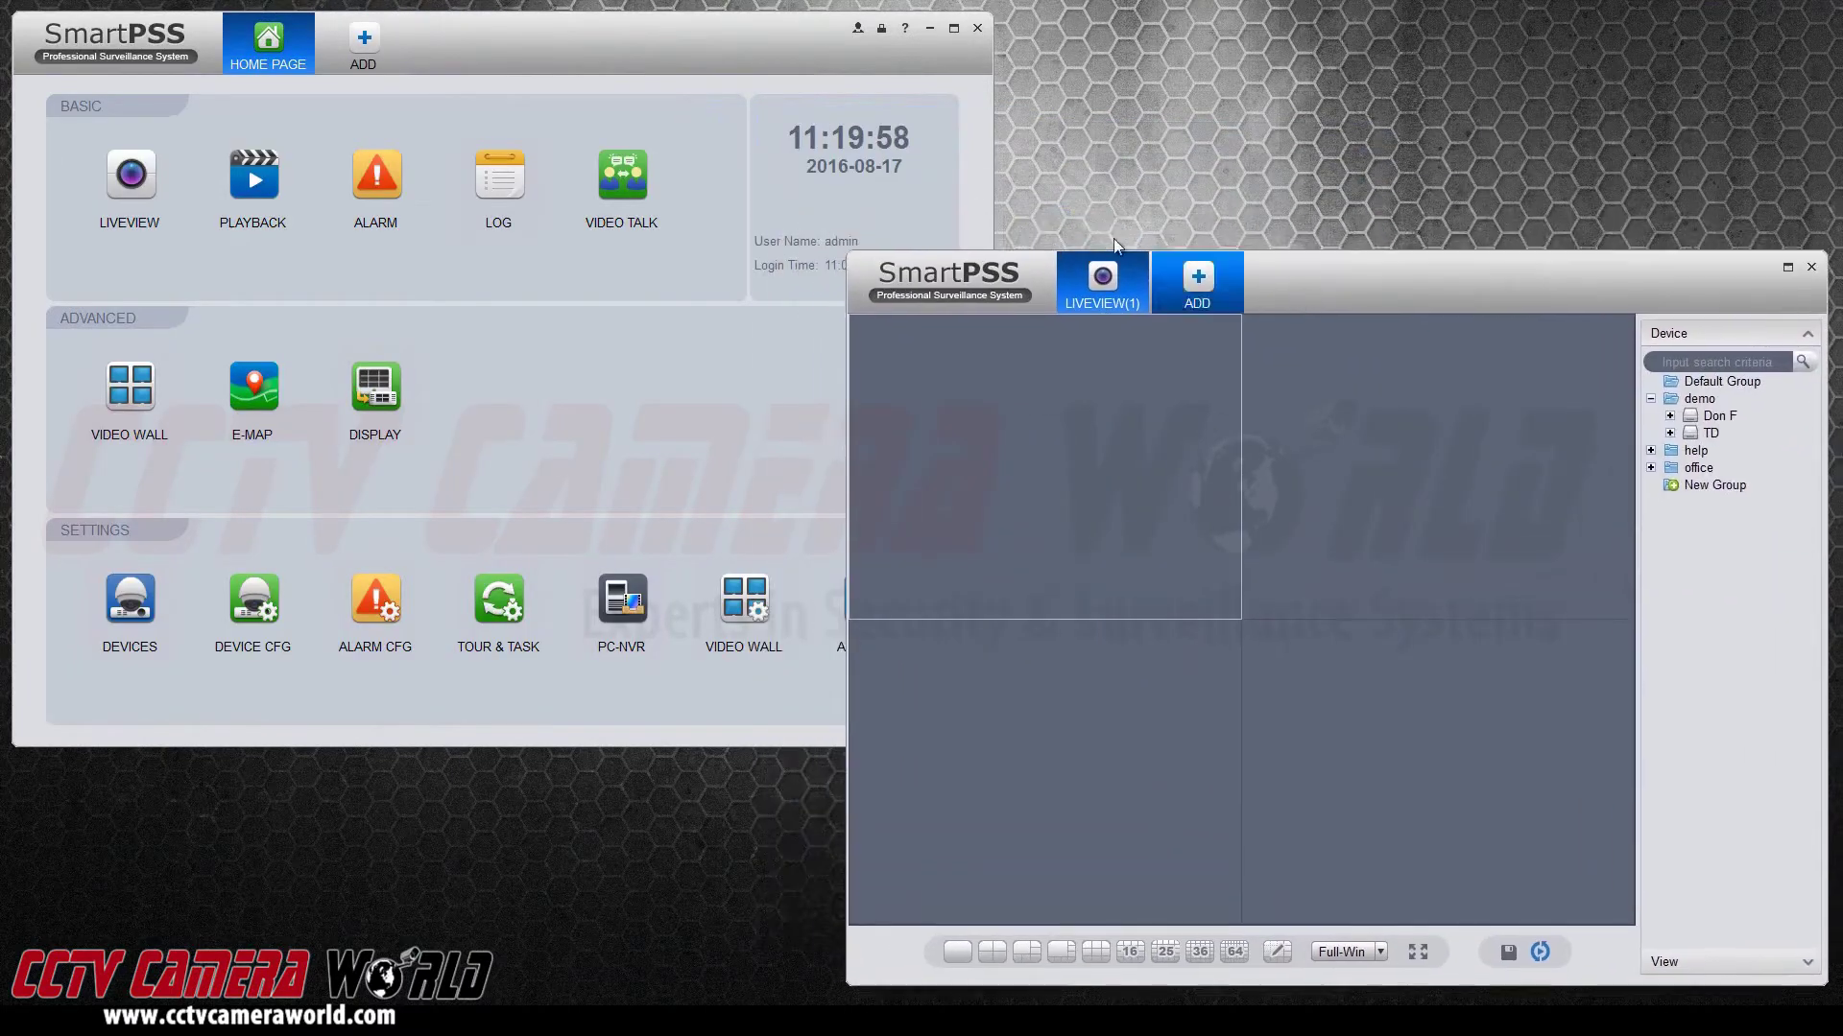
{"action": "left_click", "coordinate": [131, 177]}
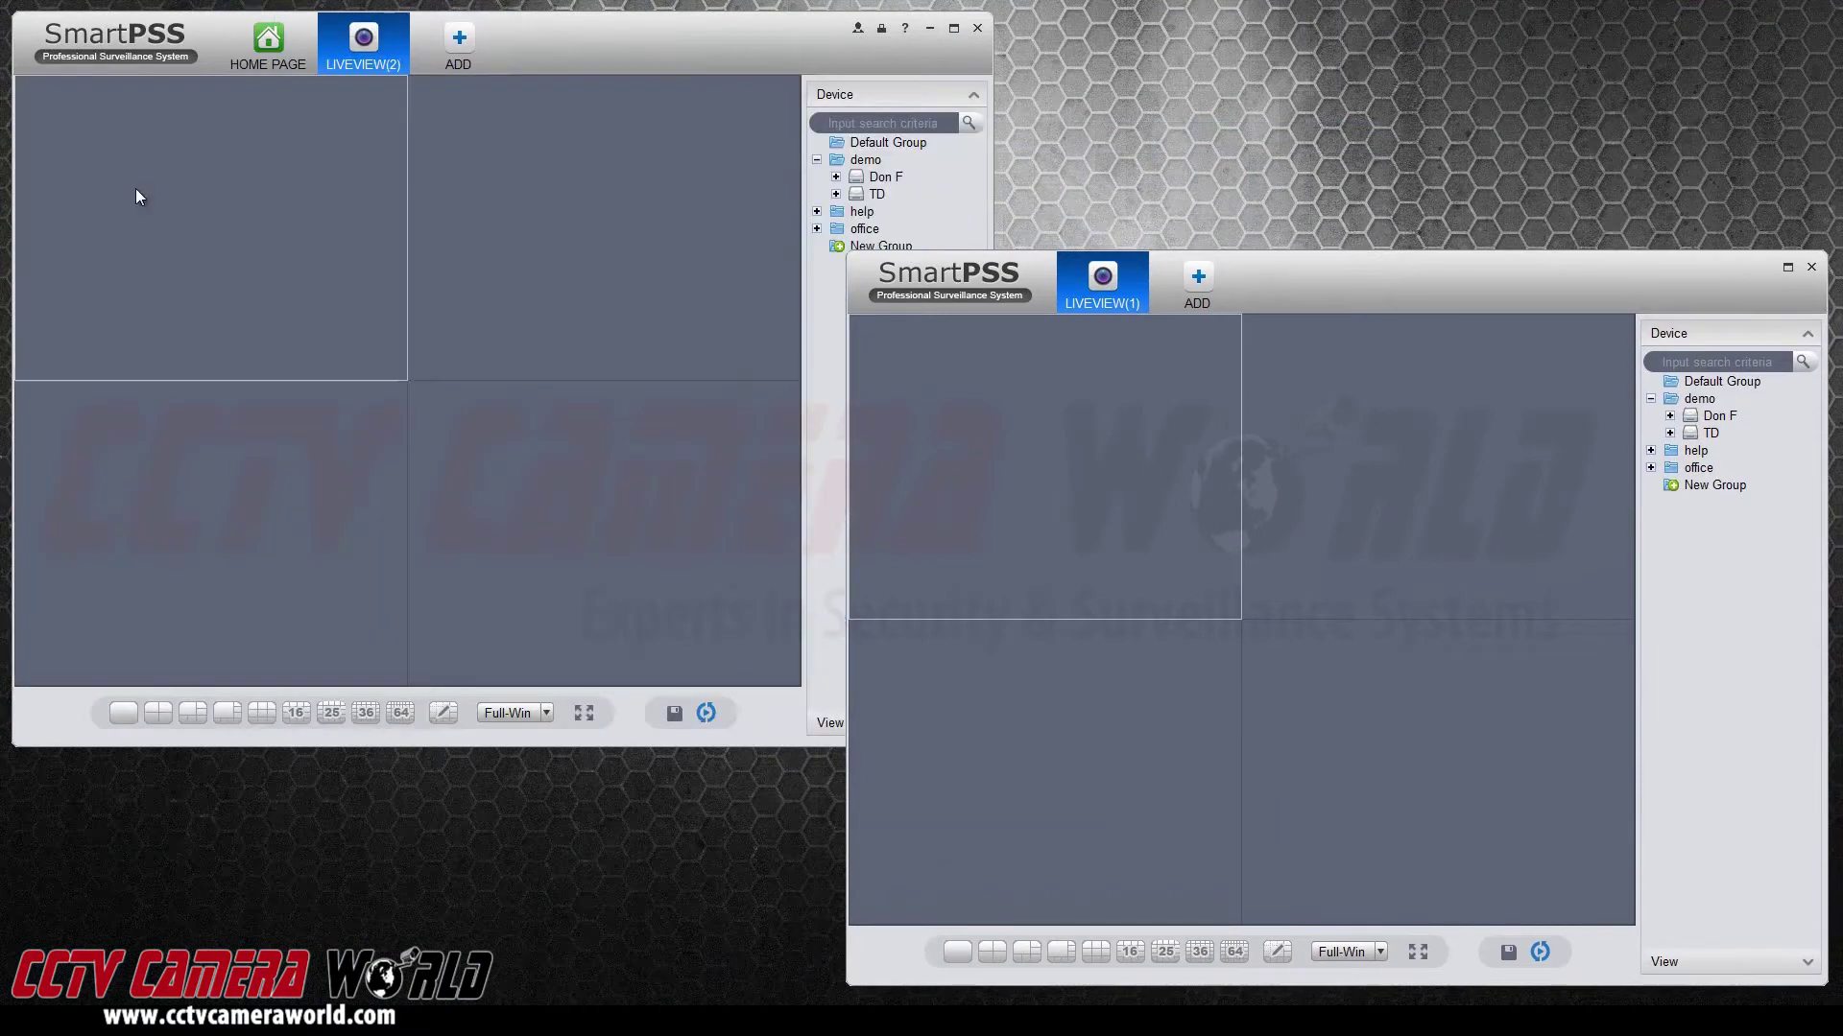
Step: Place CAM 1 top-left, TD Channel 1 top-right, TD Channel 2 bottom-left and CAM 2 bottom-right
{"action": "left_click", "coordinate": [631, 208]}
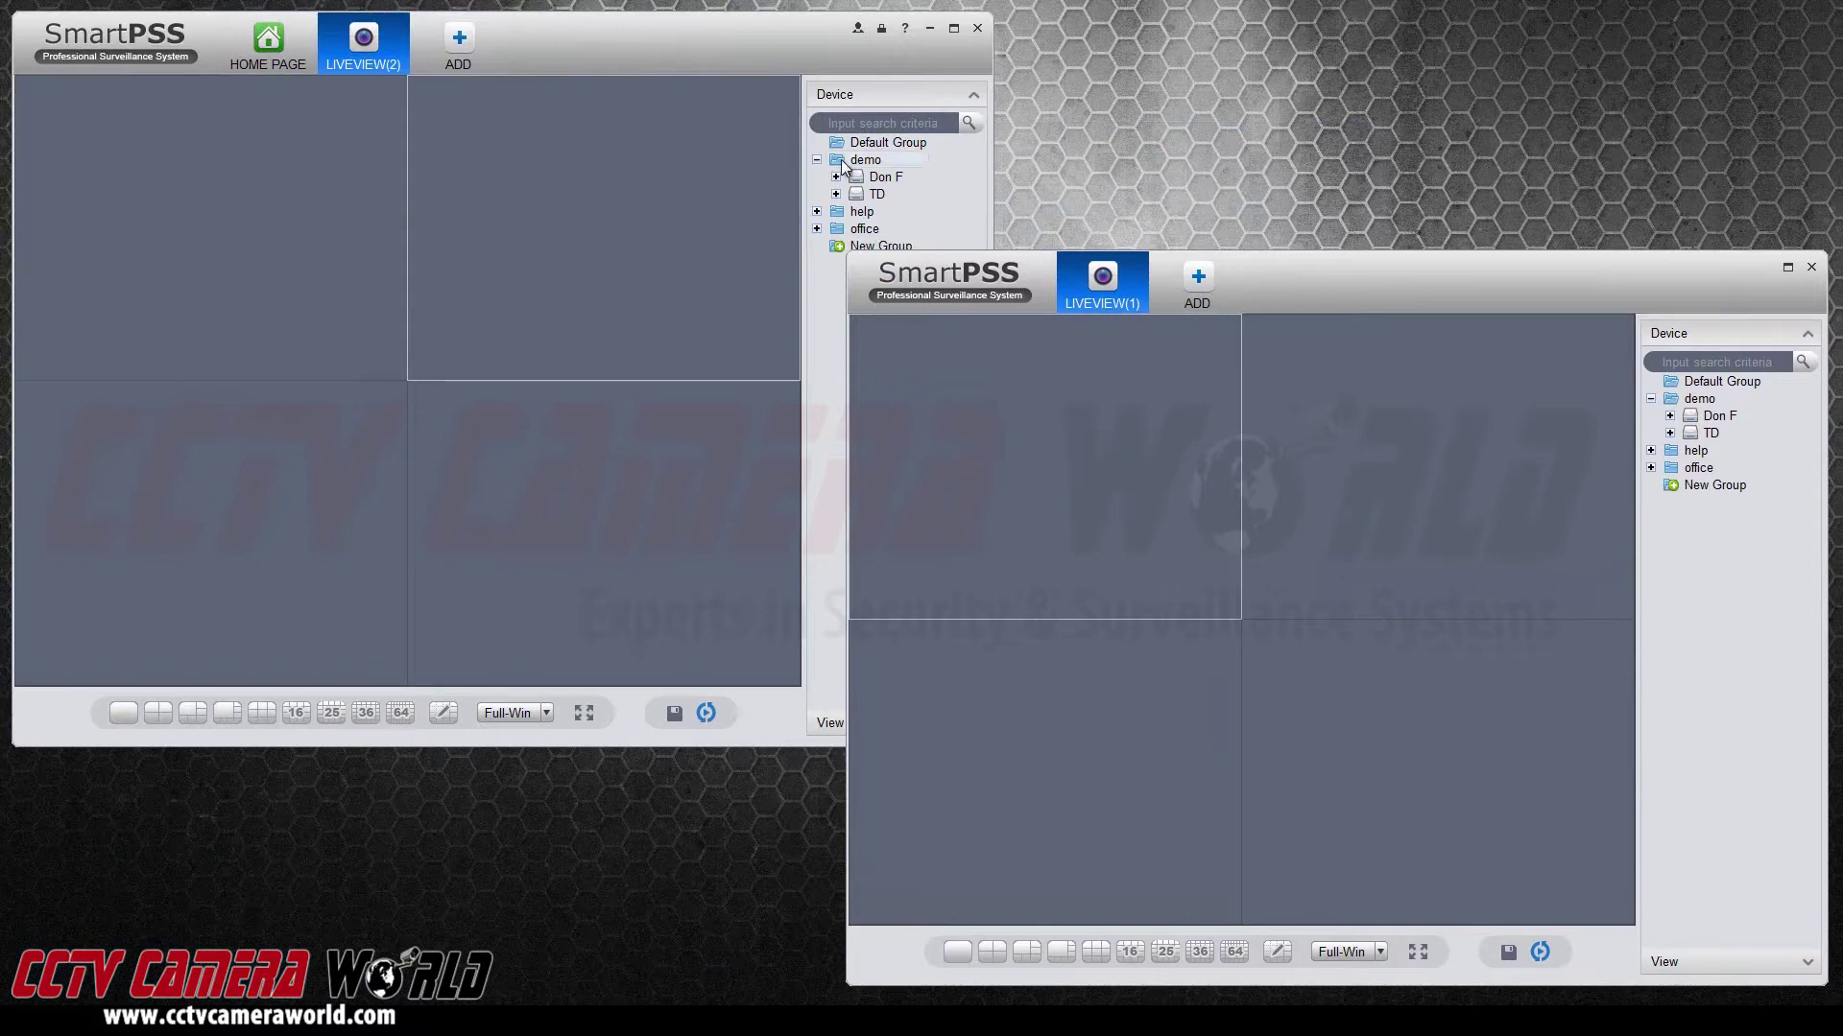
{"action": "left_click", "coordinate": [1670, 417]}
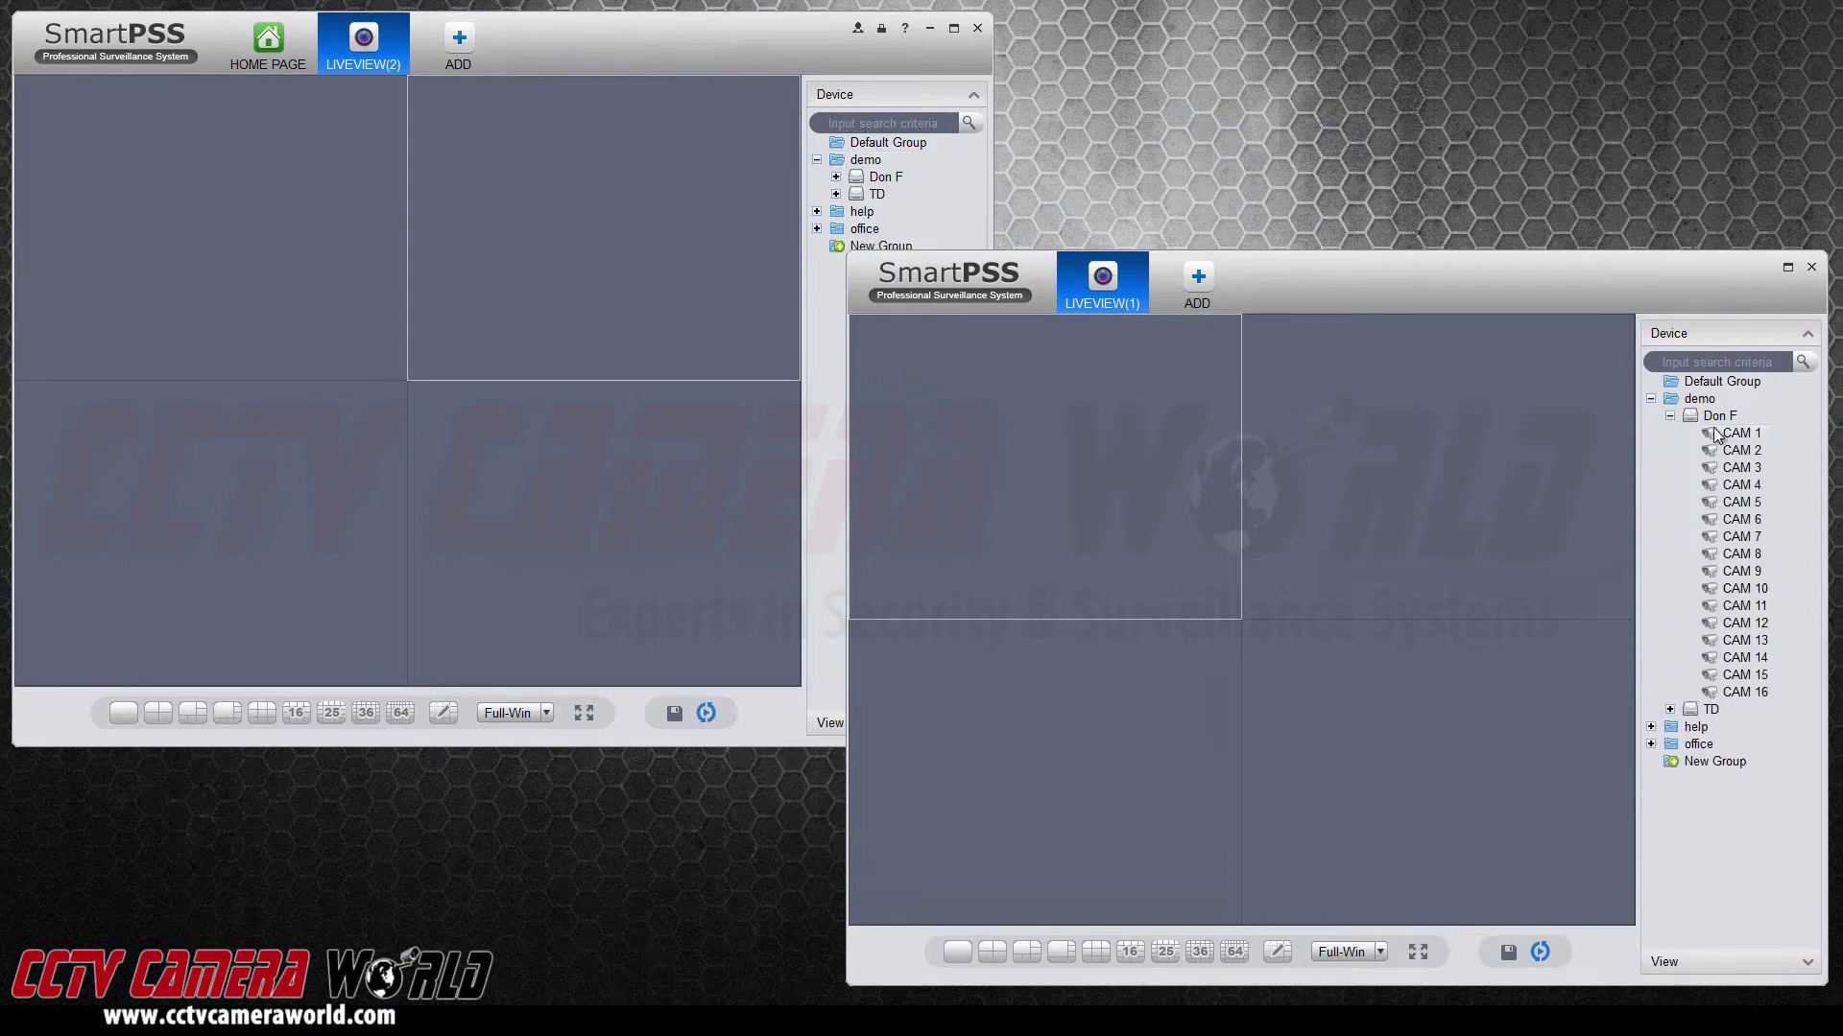
{"action": "left_click_drag", "start_coordinate": [1715, 434], "coordinate": [1145, 421]}
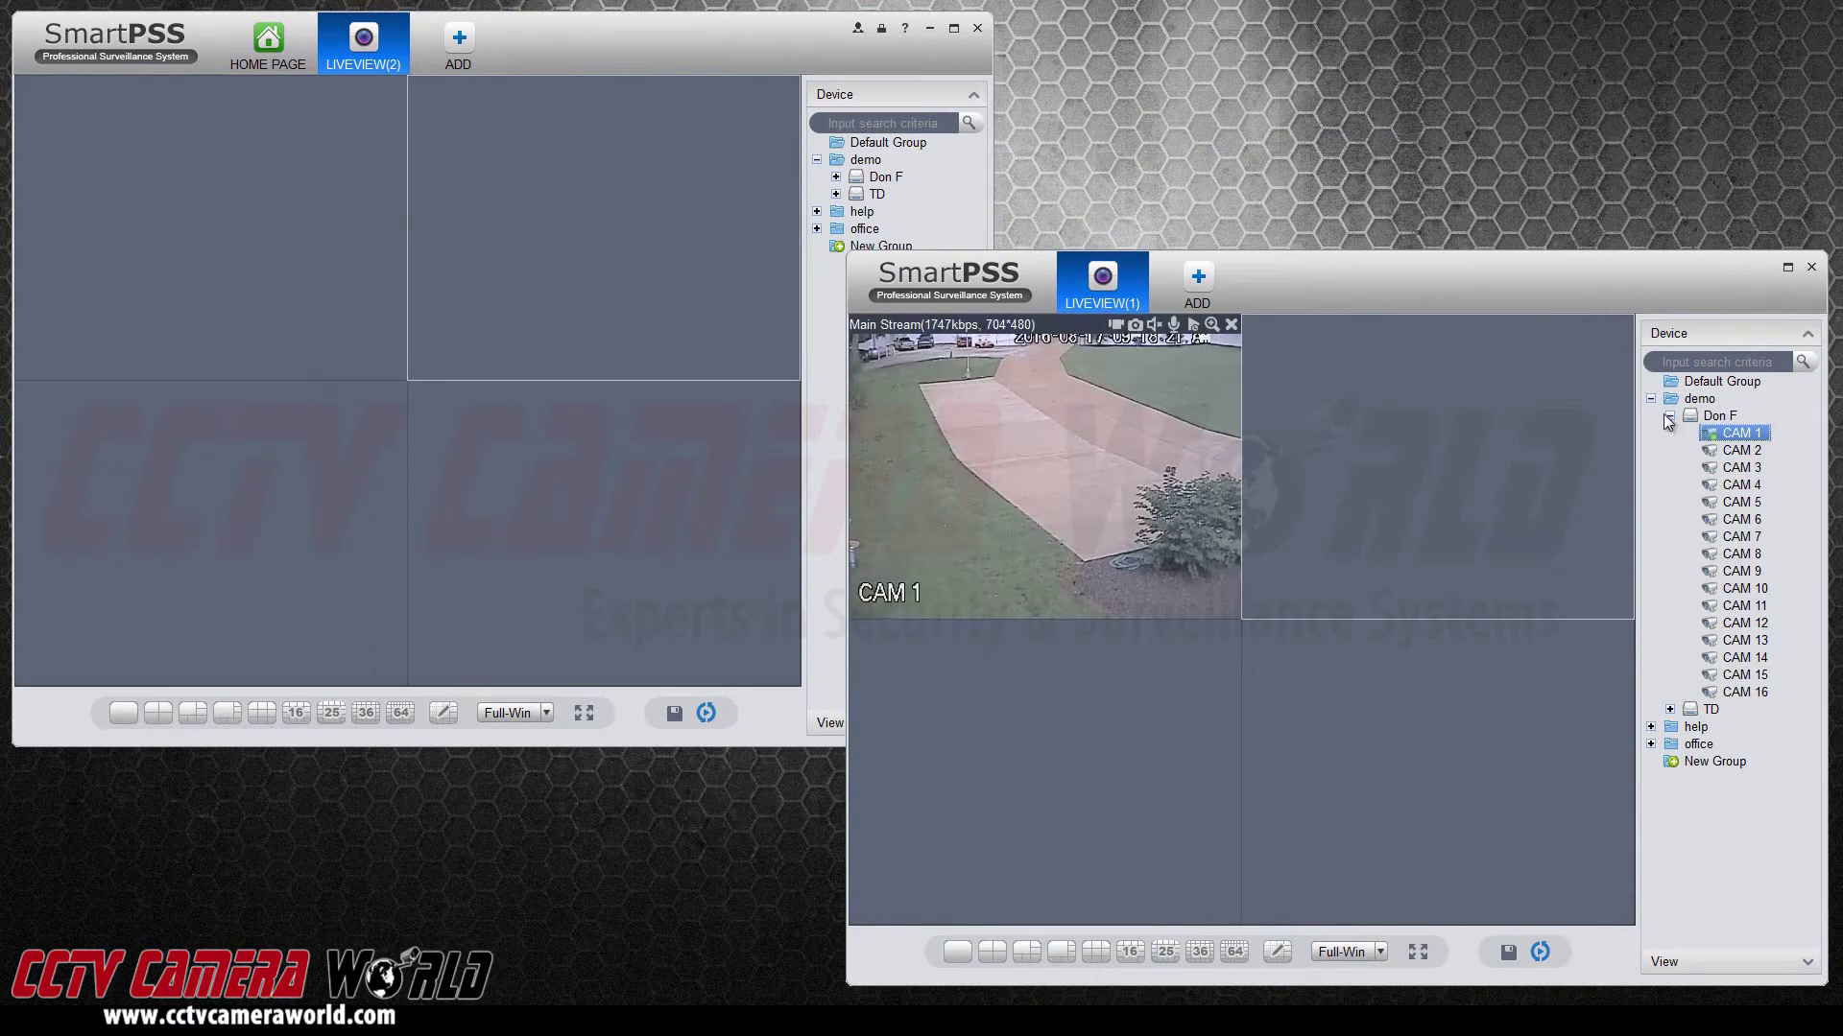
{"action": "left_click", "coordinate": [1669, 709]}
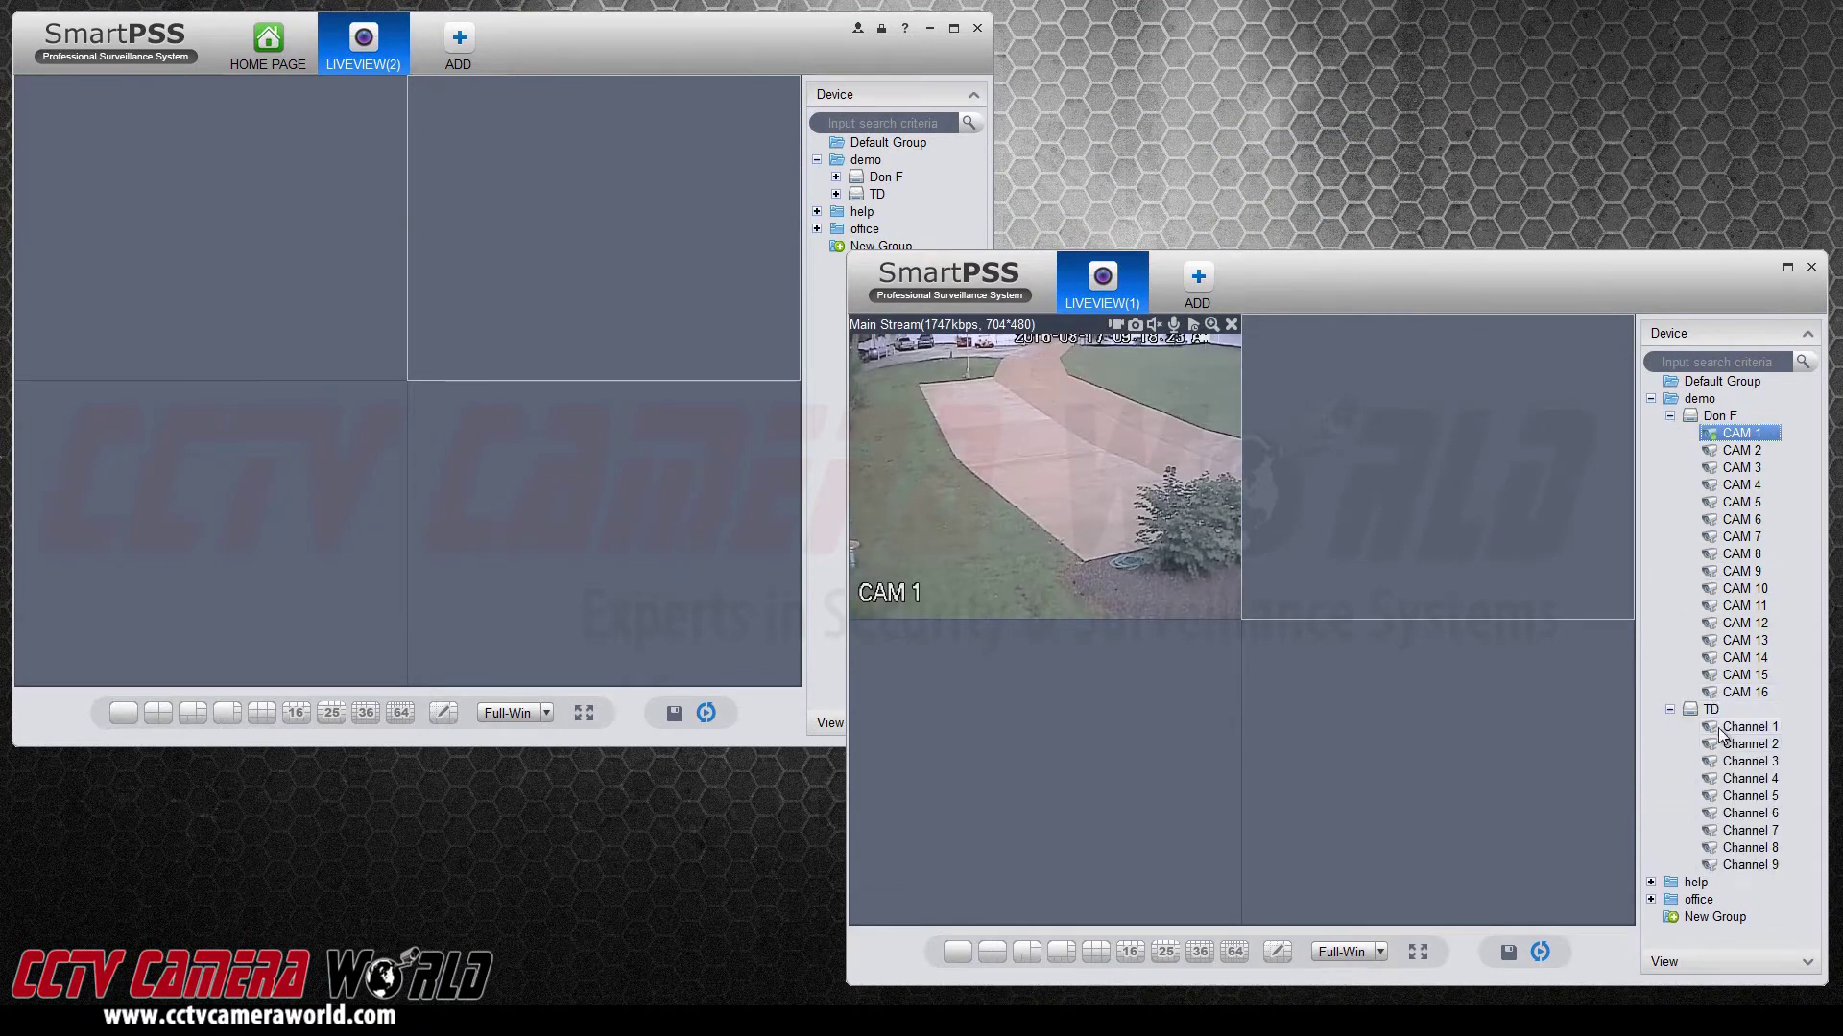
{"action": "left_click_drag", "start_coordinate": [1721, 734], "coordinate": [1517, 552]}
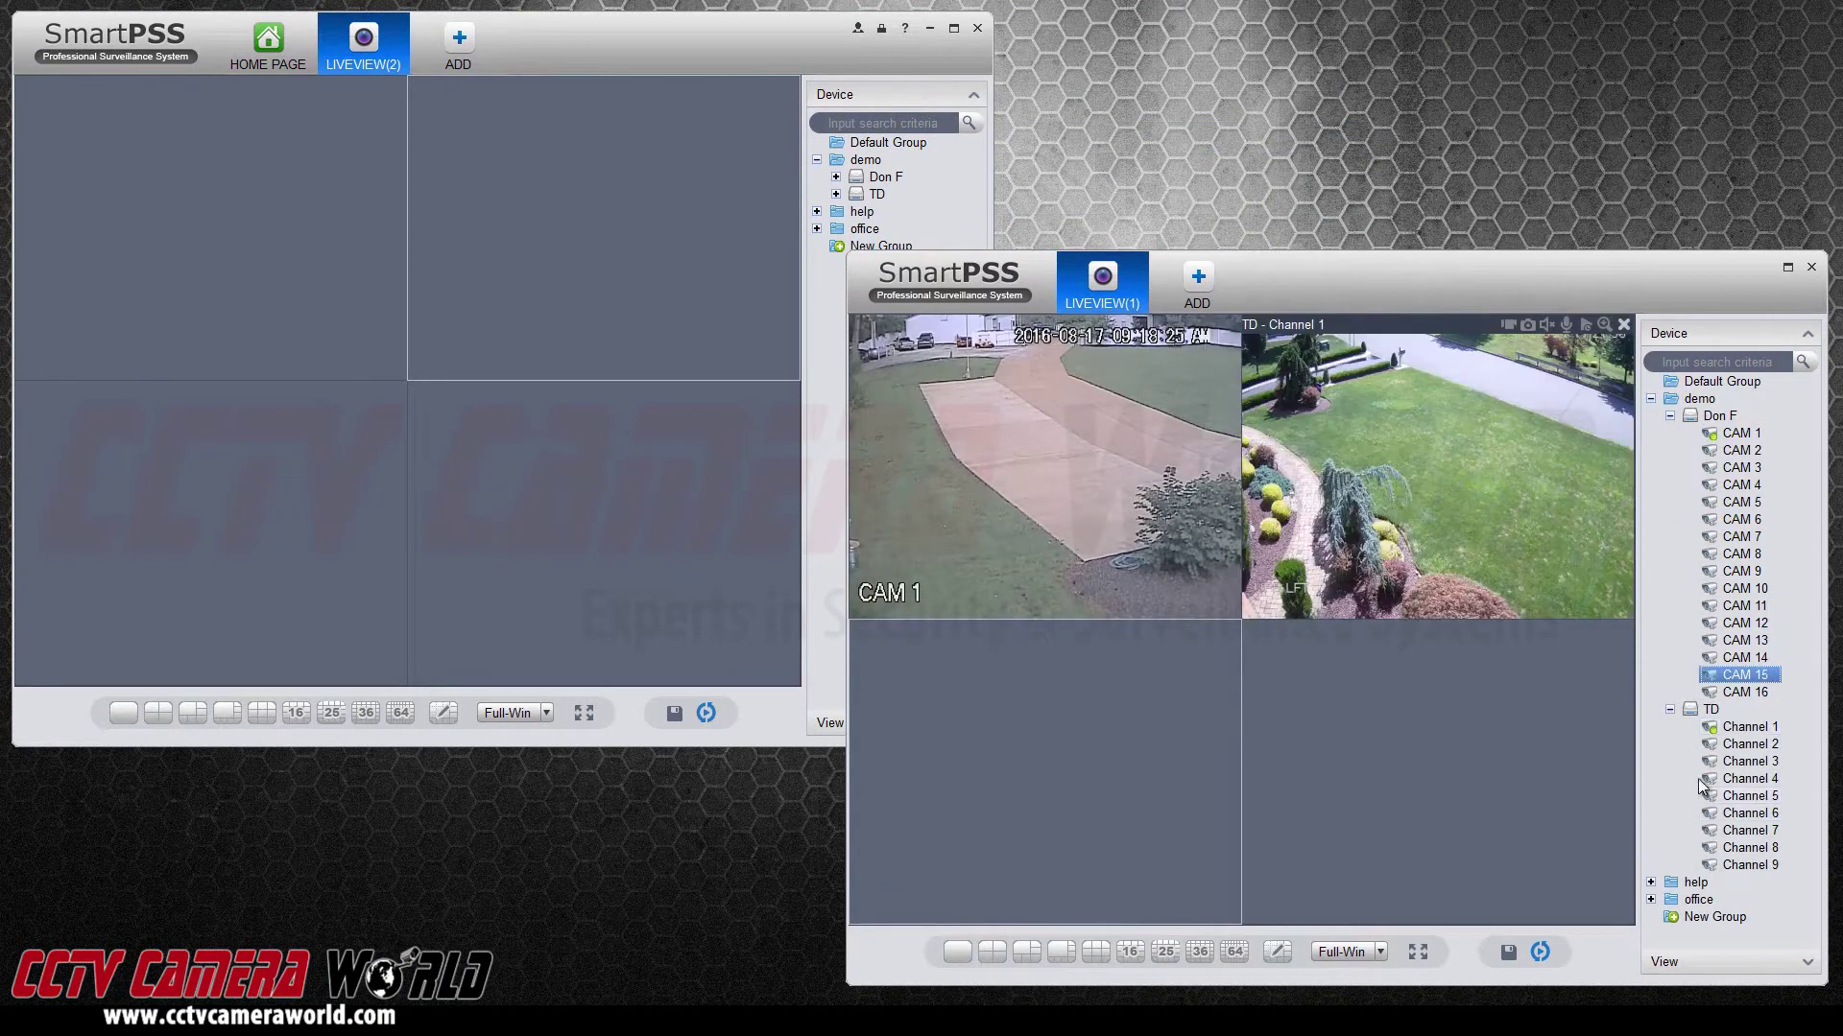
{"action": "left_click", "coordinate": [1728, 749]}
{"action": "left_click_drag", "start_coordinate": [1727, 754], "coordinate": [1142, 749]}
{"action": "left_click_drag", "start_coordinate": [1719, 451], "coordinate": [1512, 677]}
Step: Put CAM 4 in the main view's top-left pane and the Patio feed top-right
{"action": "left_click", "coordinate": [336, 288]}
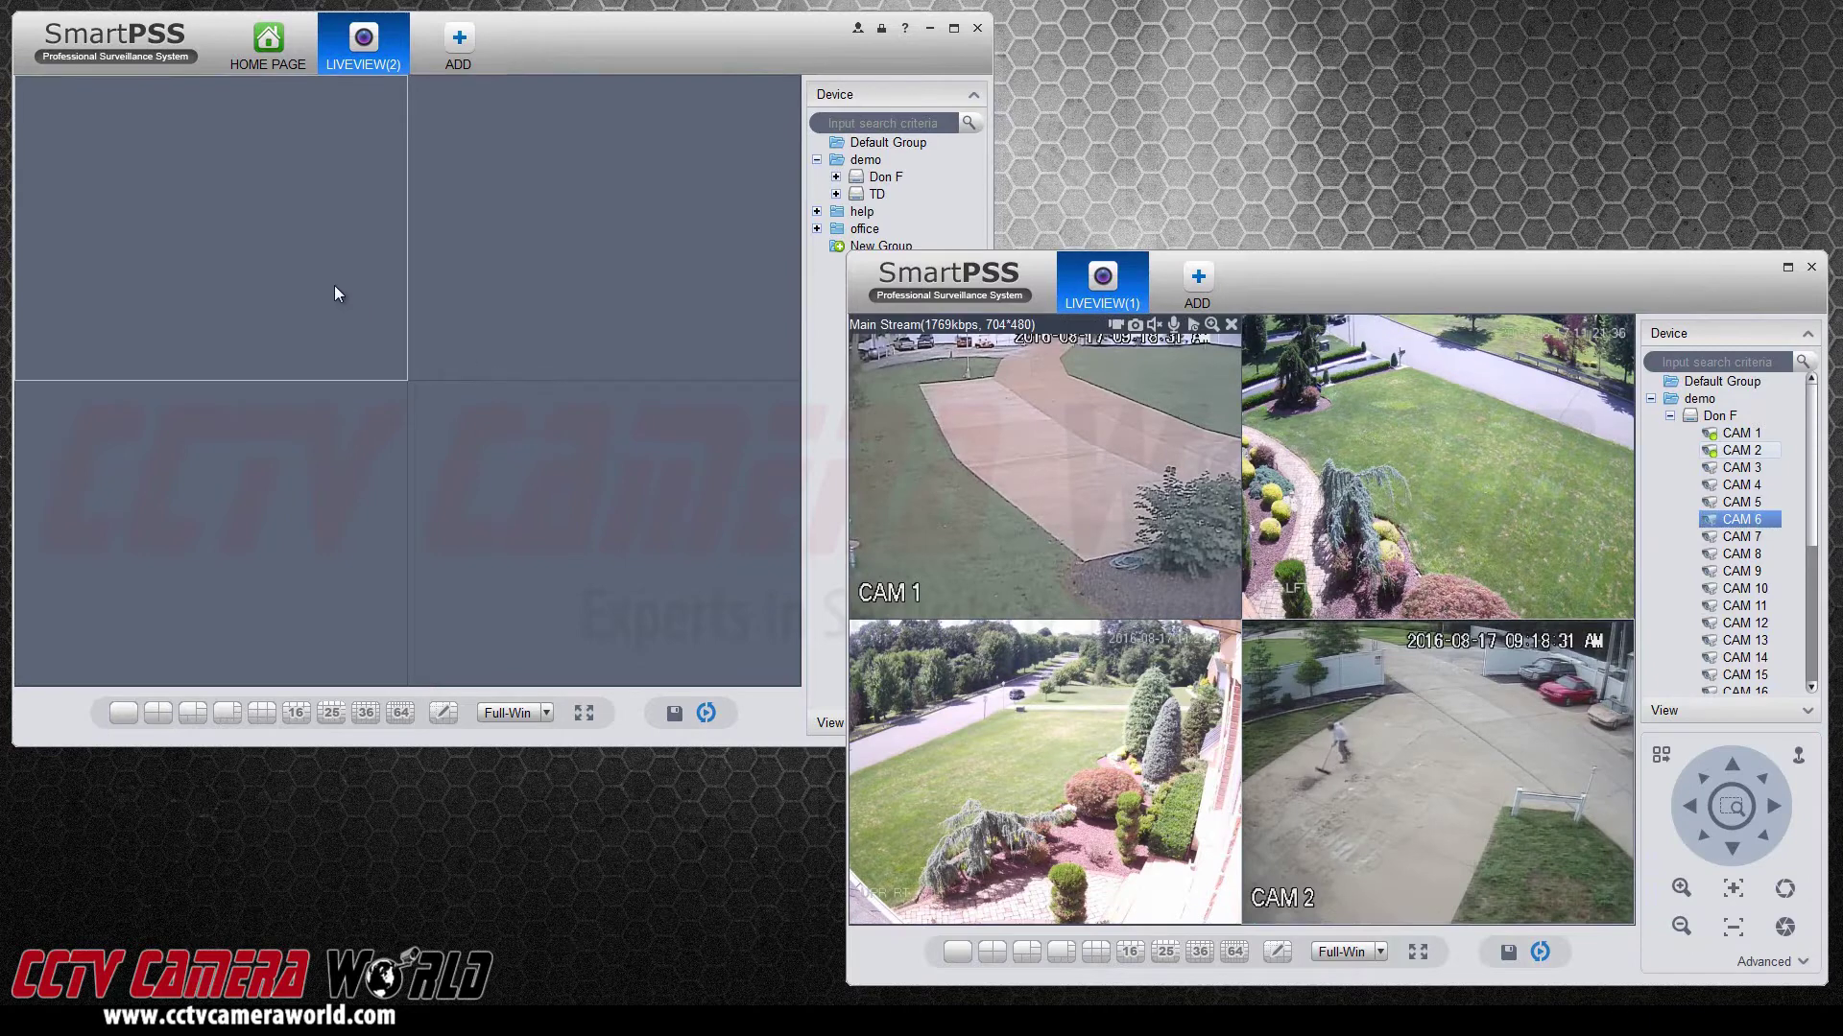
{"action": "left_click", "coordinate": [837, 176]}
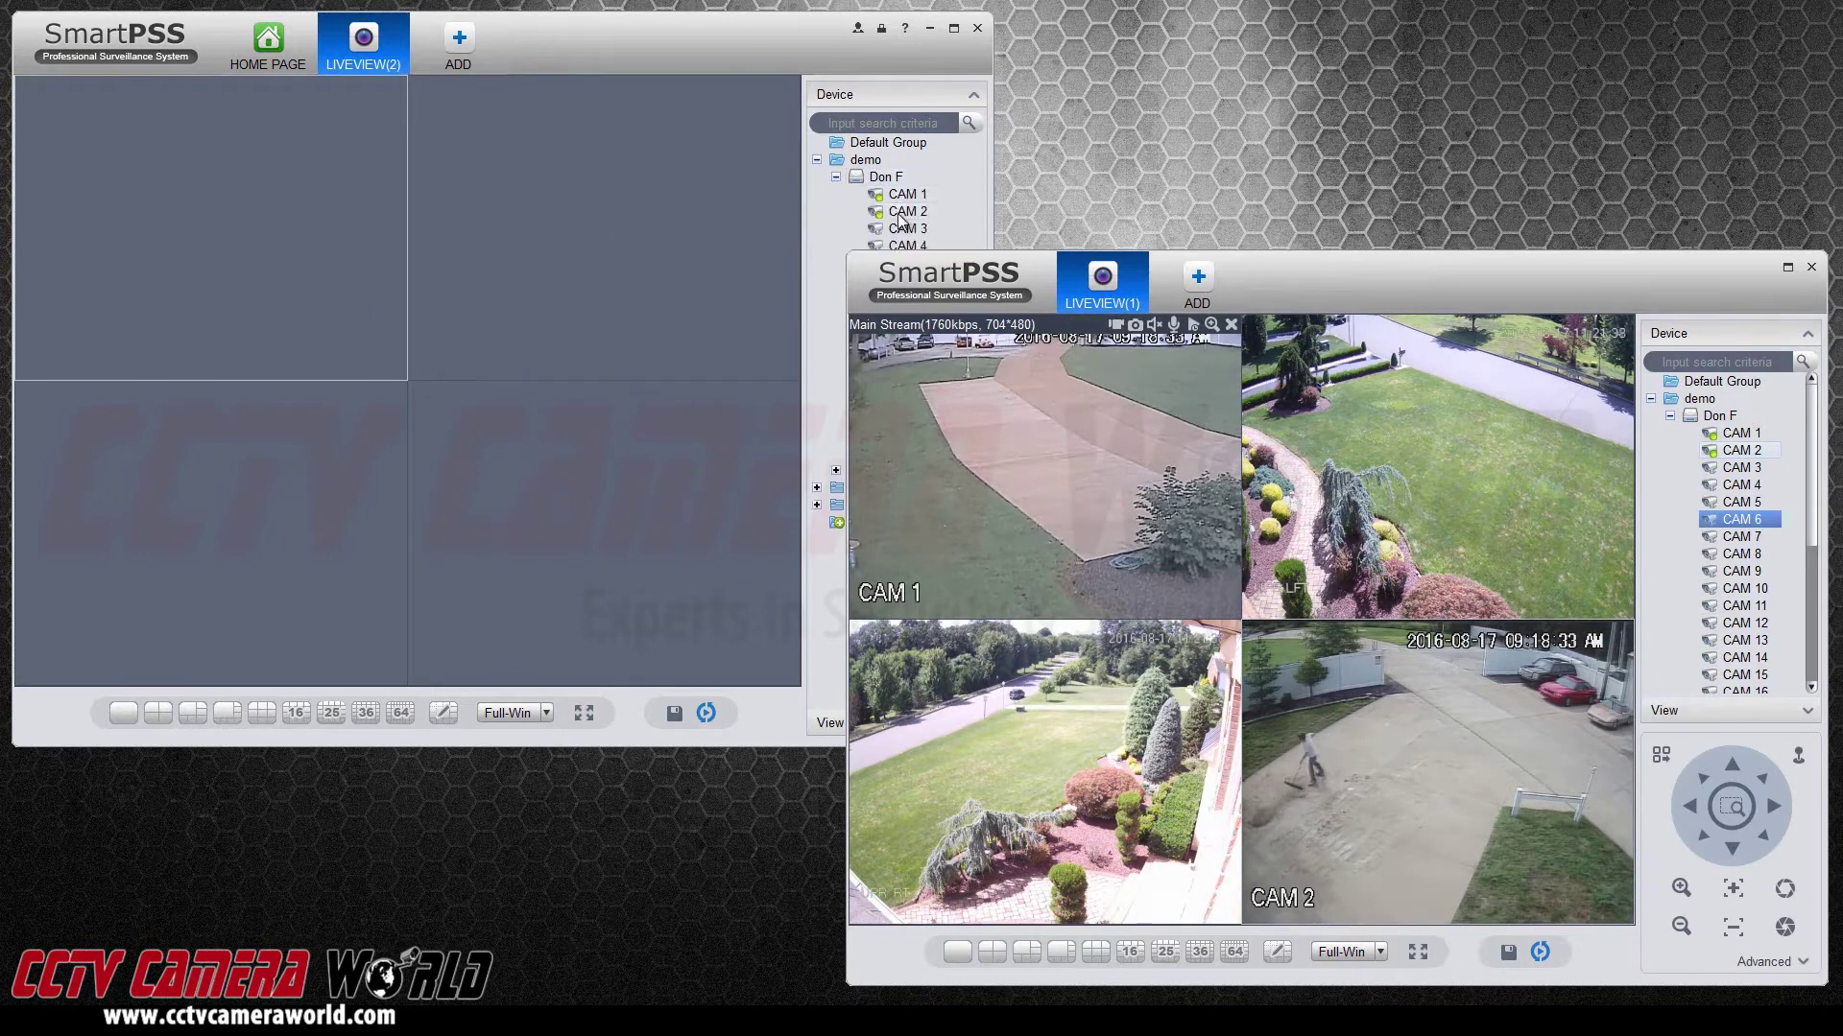
{"action": "left_click_drag", "start_coordinate": [1360, 287], "coordinate": [1547, 303]}
{"action": "left_click_drag", "start_coordinate": [902, 246], "coordinate": [326, 221]}
{"action": "left_click", "coordinate": [836, 471]}
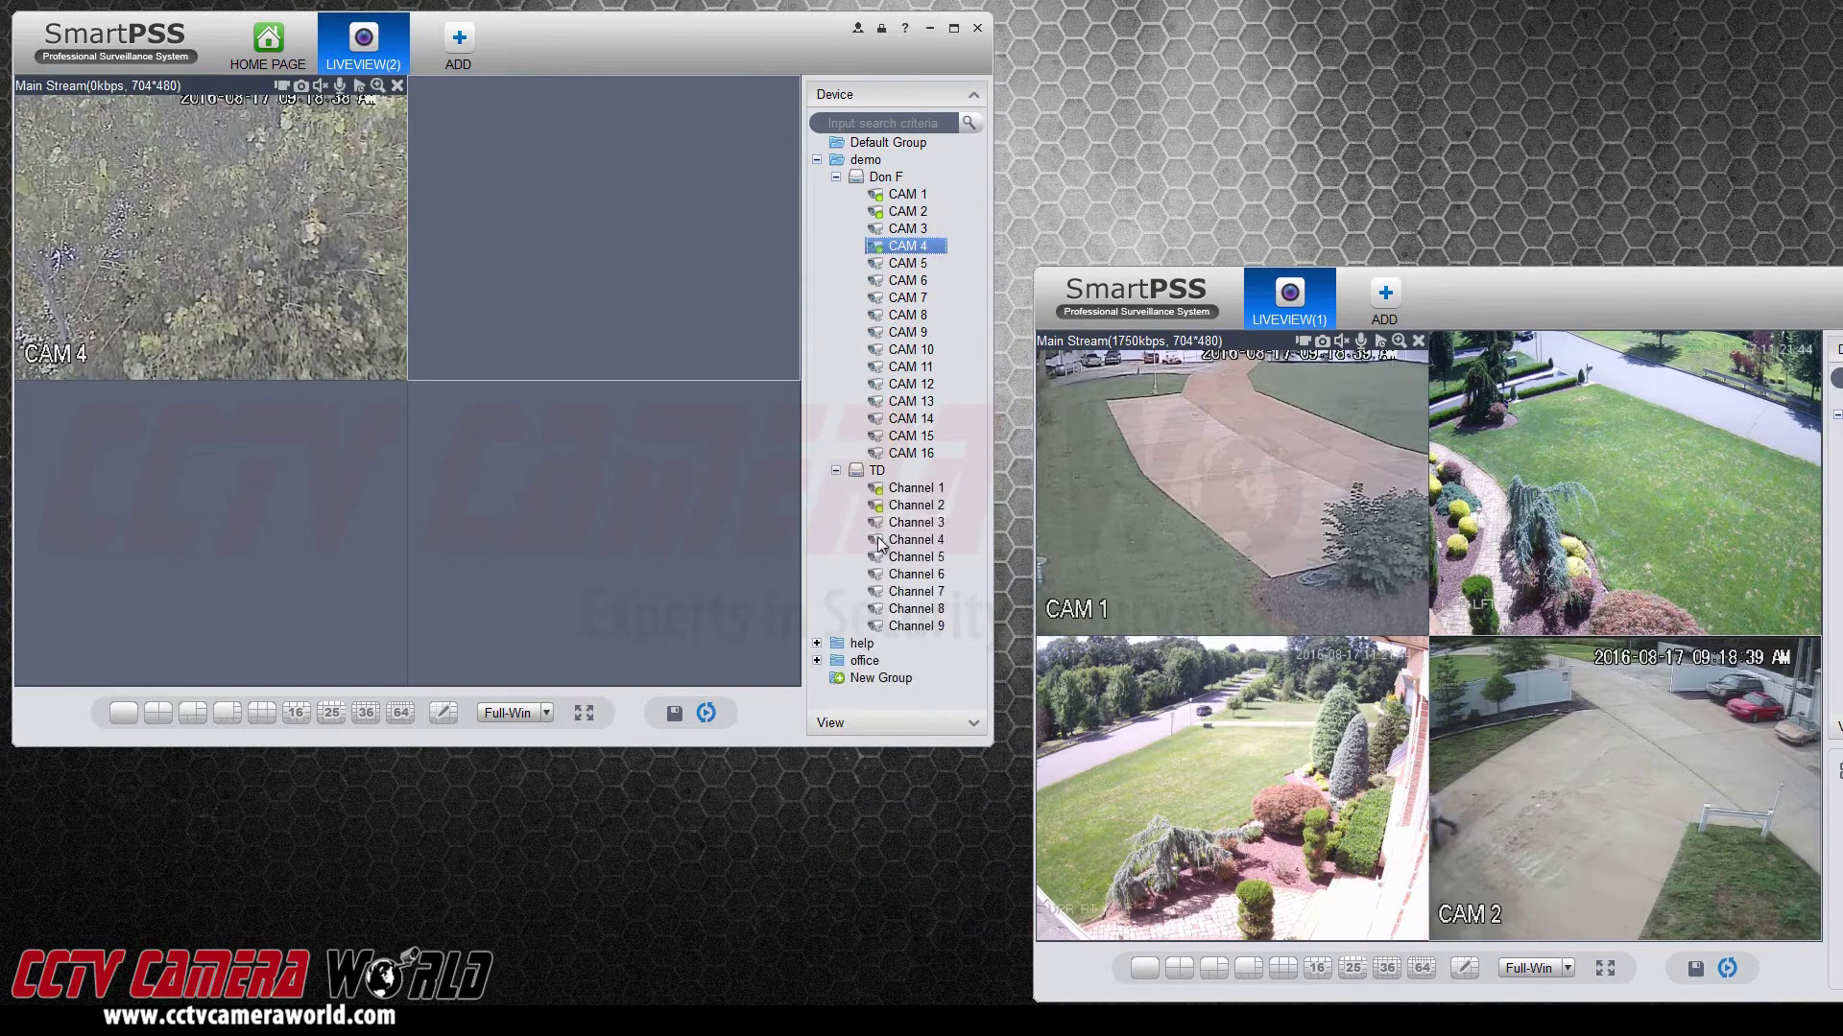
{"action": "left_click_drag", "start_coordinate": [907, 487], "coordinate": [566, 288]}
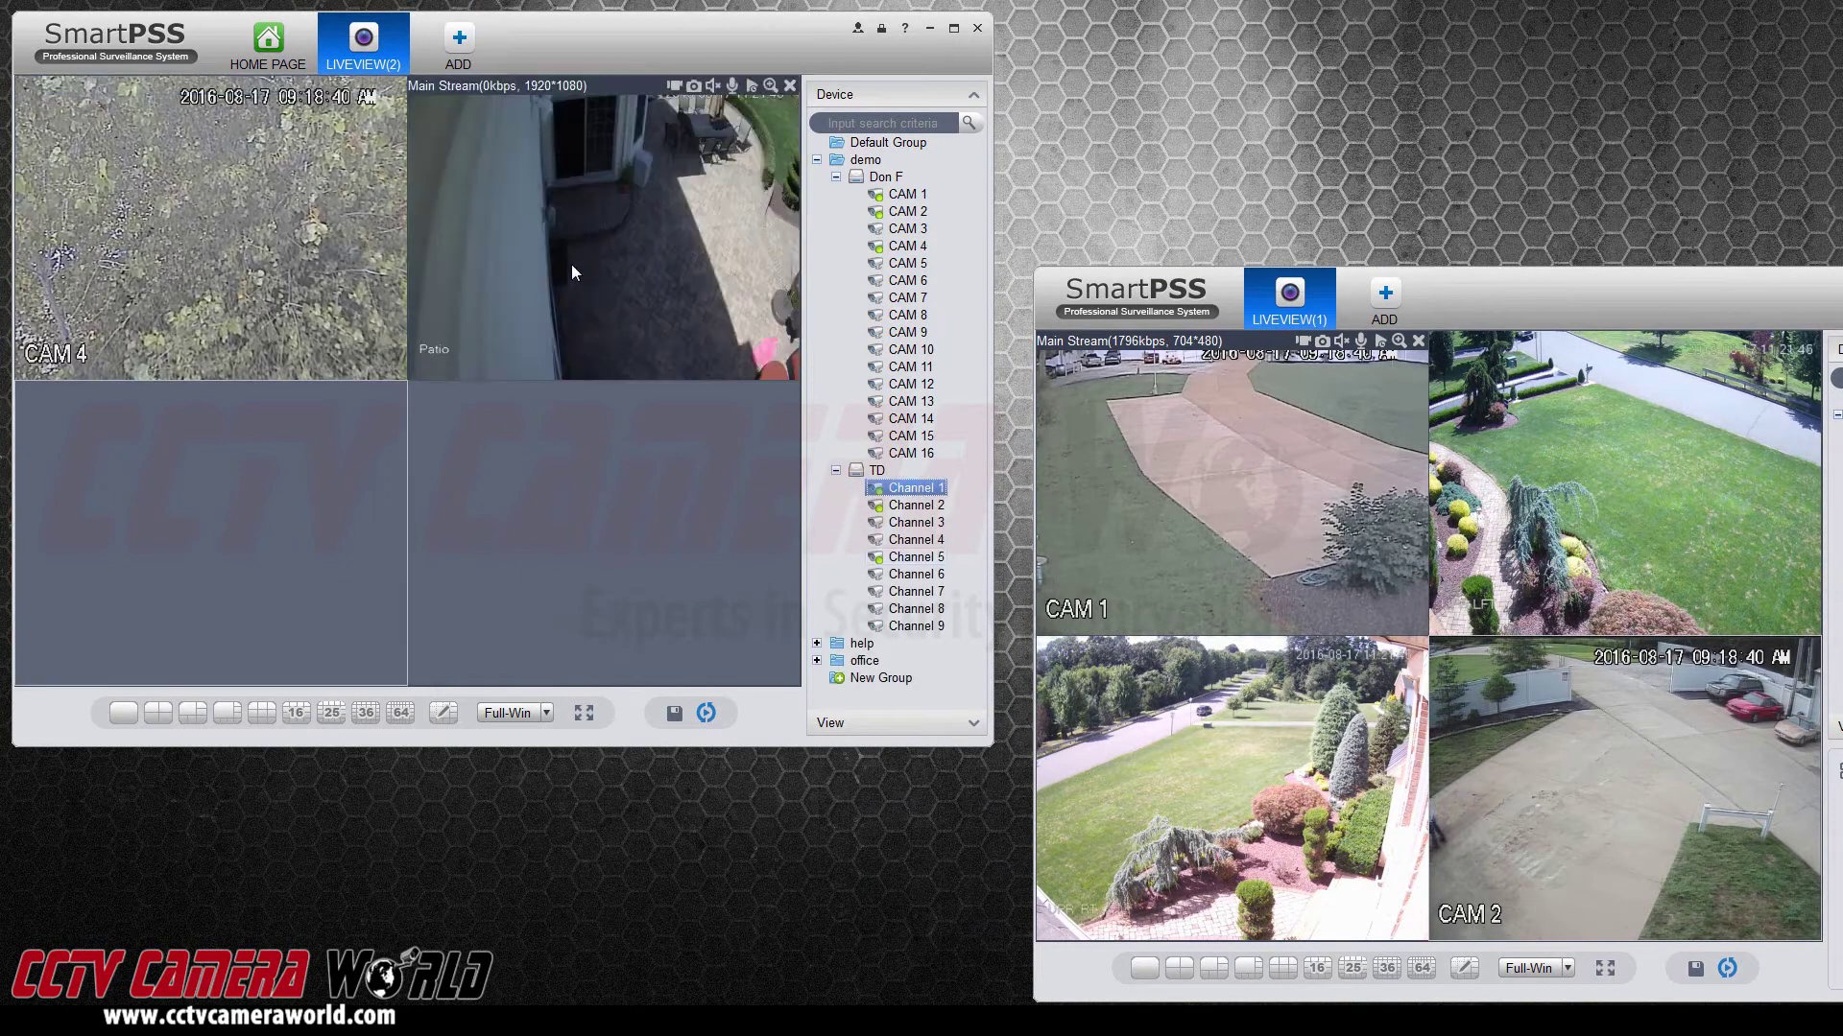
Step: Fill the bottom row with CAM 6 and TD Channel 4, replacing CAM 7
{"action": "left_click_drag", "start_coordinate": [907, 298], "coordinate": [337, 461]}
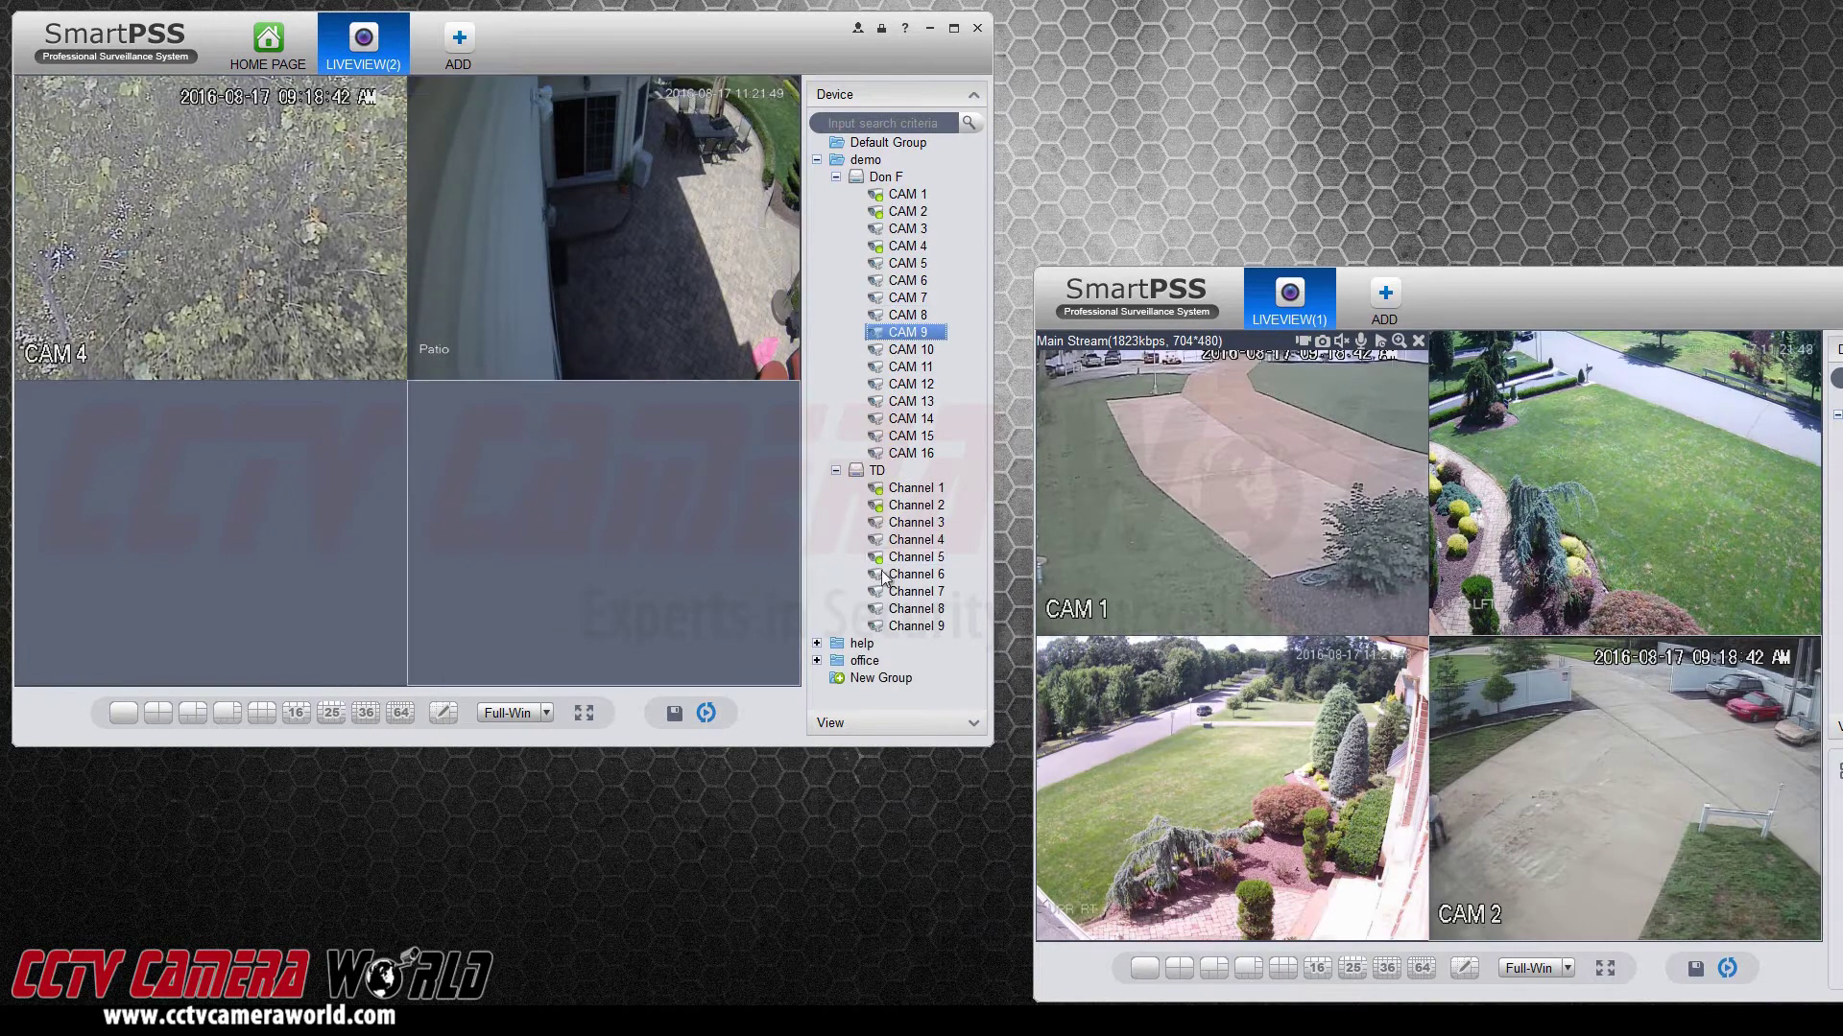
{"action": "left_click_drag", "start_coordinate": [910, 539], "coordinate": [643, 497]}
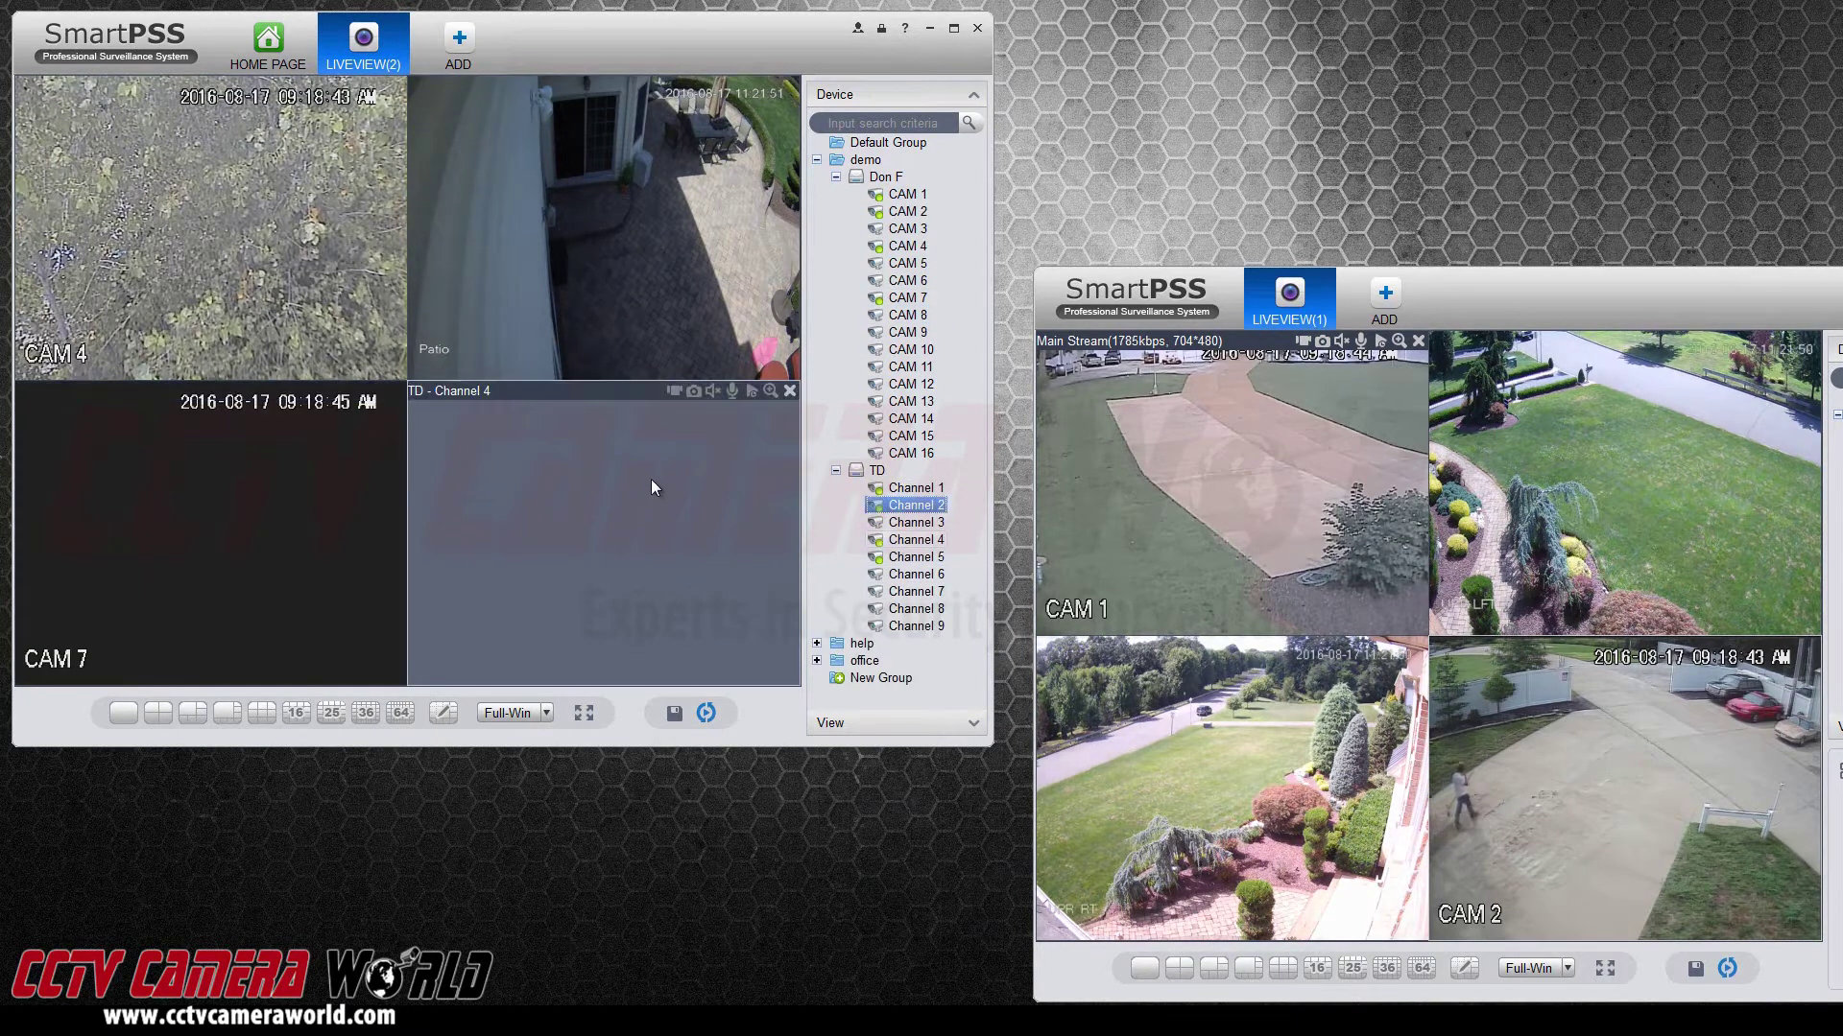
{"action": "left_click", "coordinate": [397, 391]}
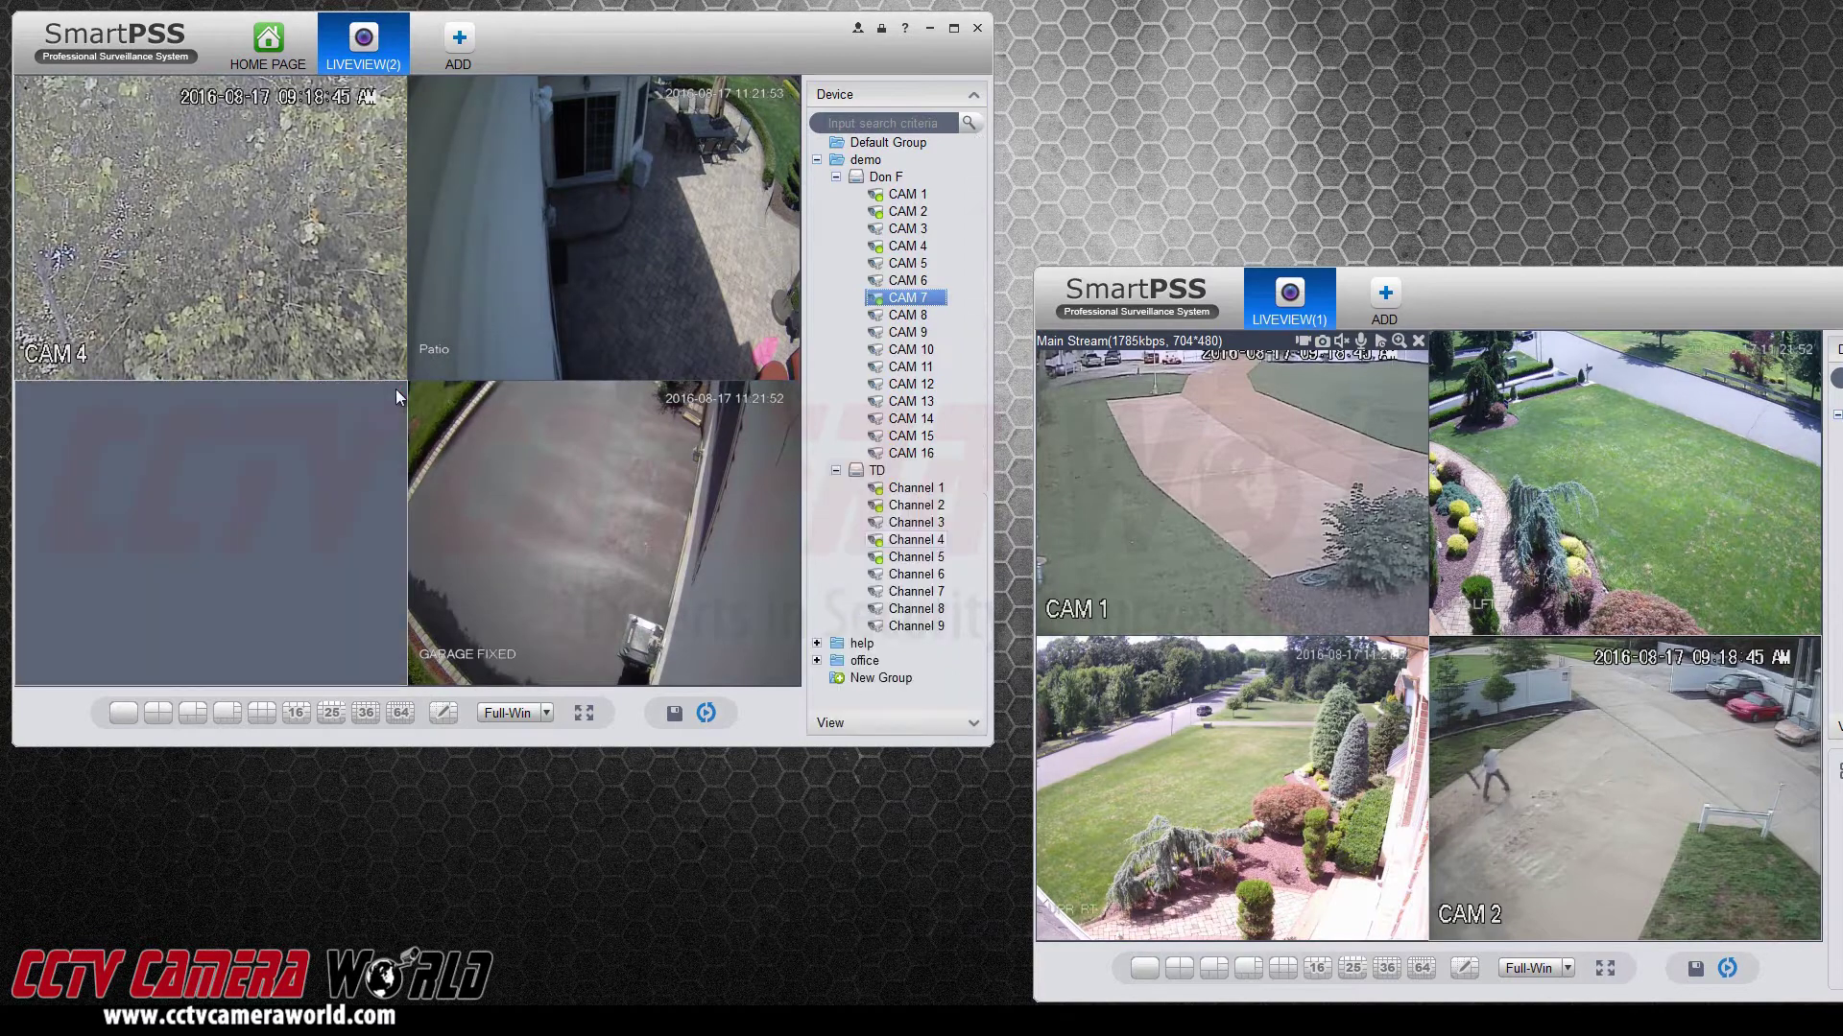
{"action": "left_click", "coordinate": [294, 527]}
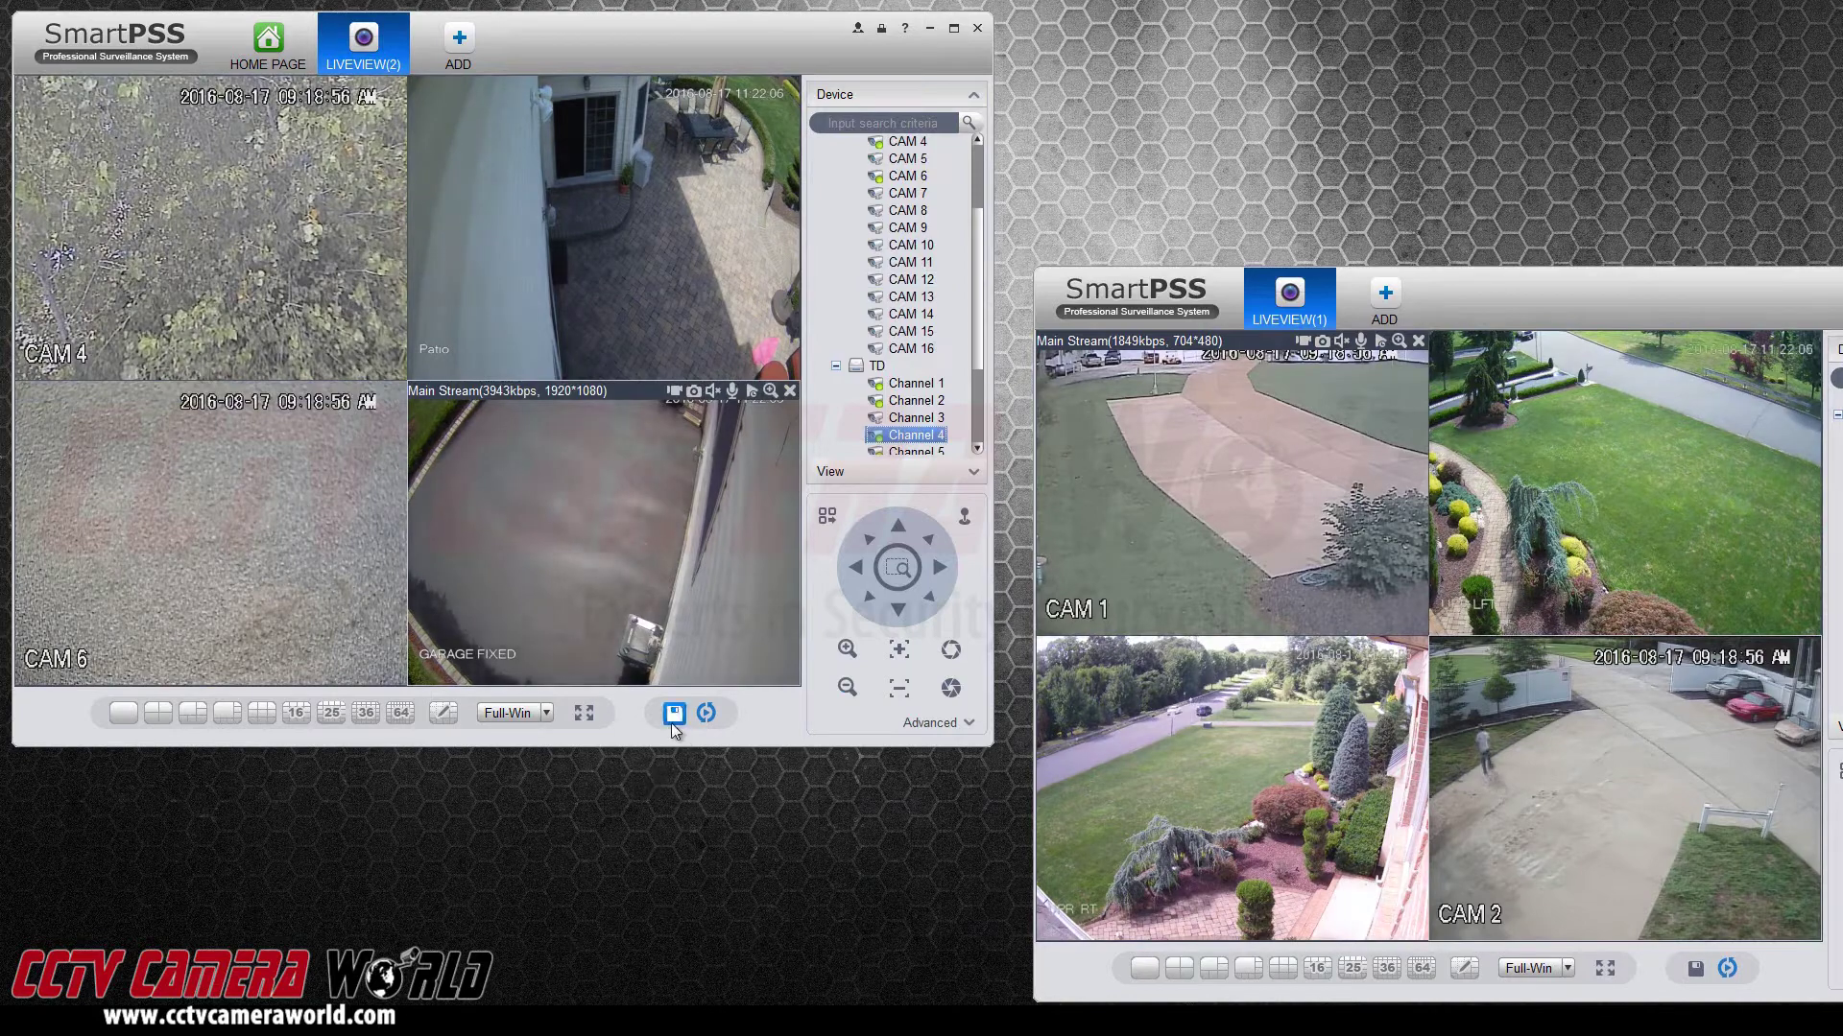
Step: Save the main window's layout as View1 with Add to Tour Task checked
{"action": "left_click", "coordinate": [672, 721]}
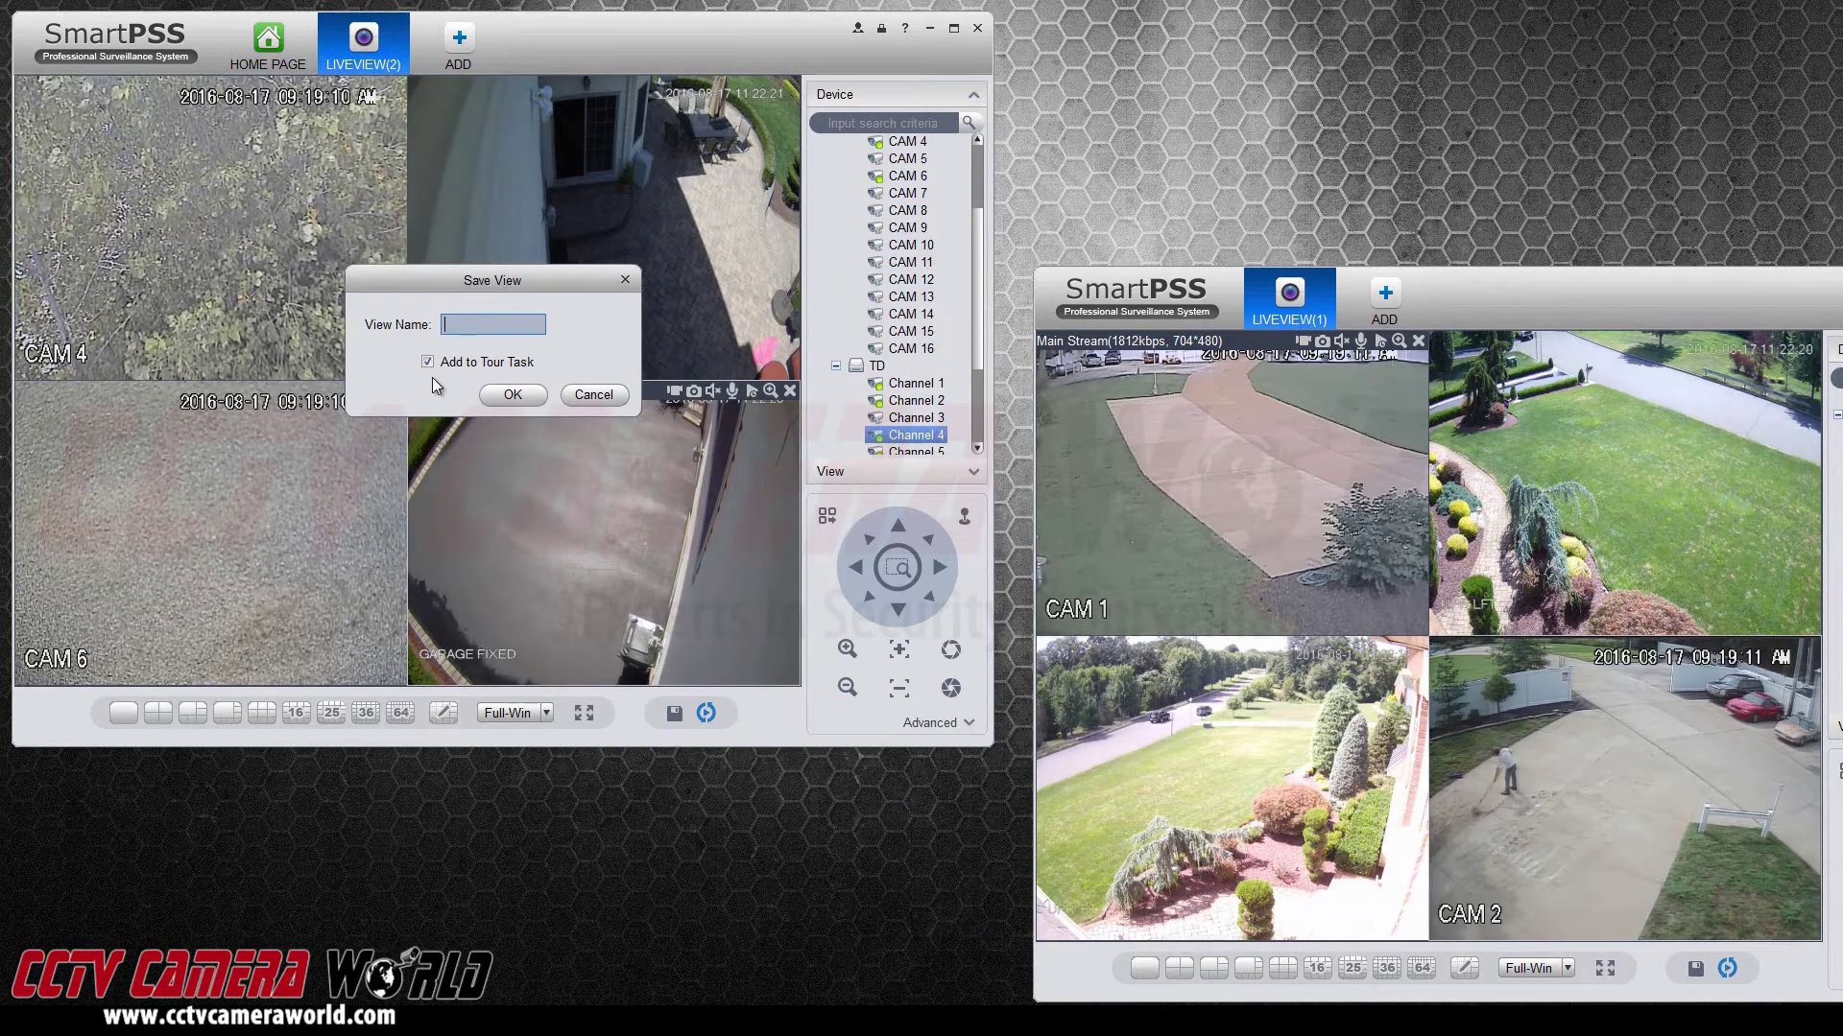
{"action": "left_click", "coordinate": [485, 323]}
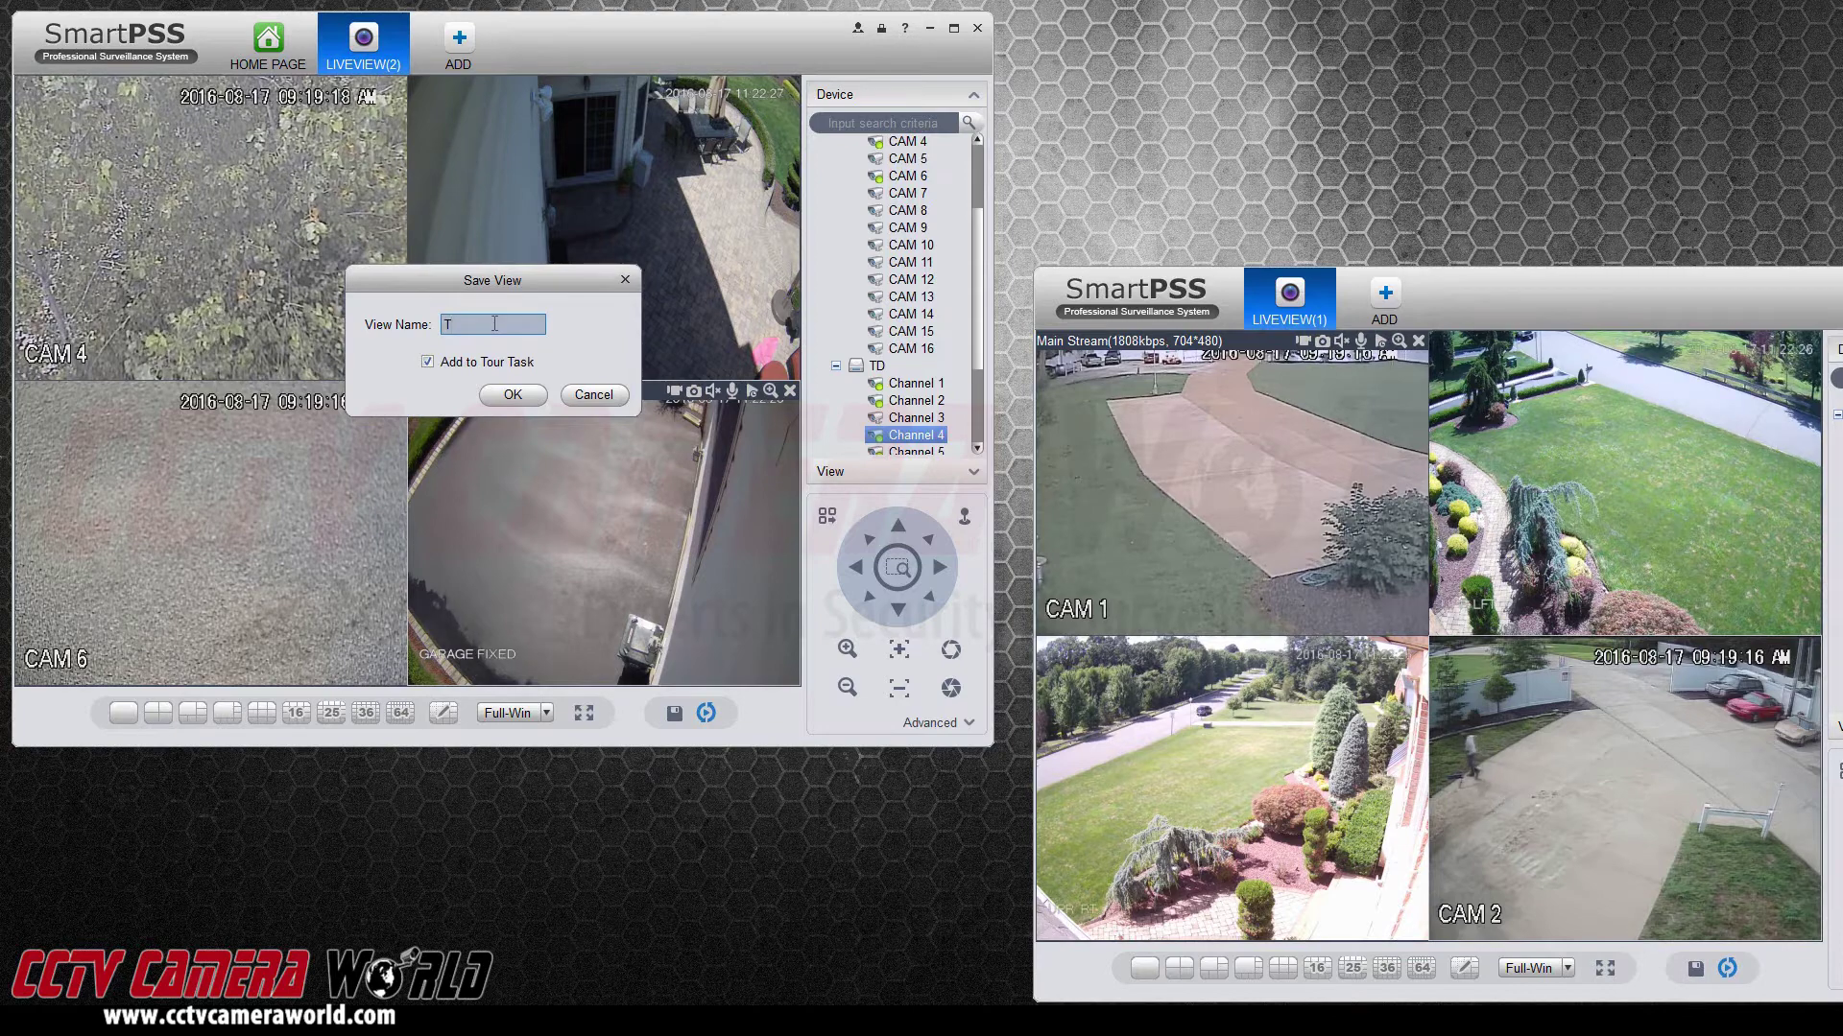
{"action": "type", "text": "View1"}
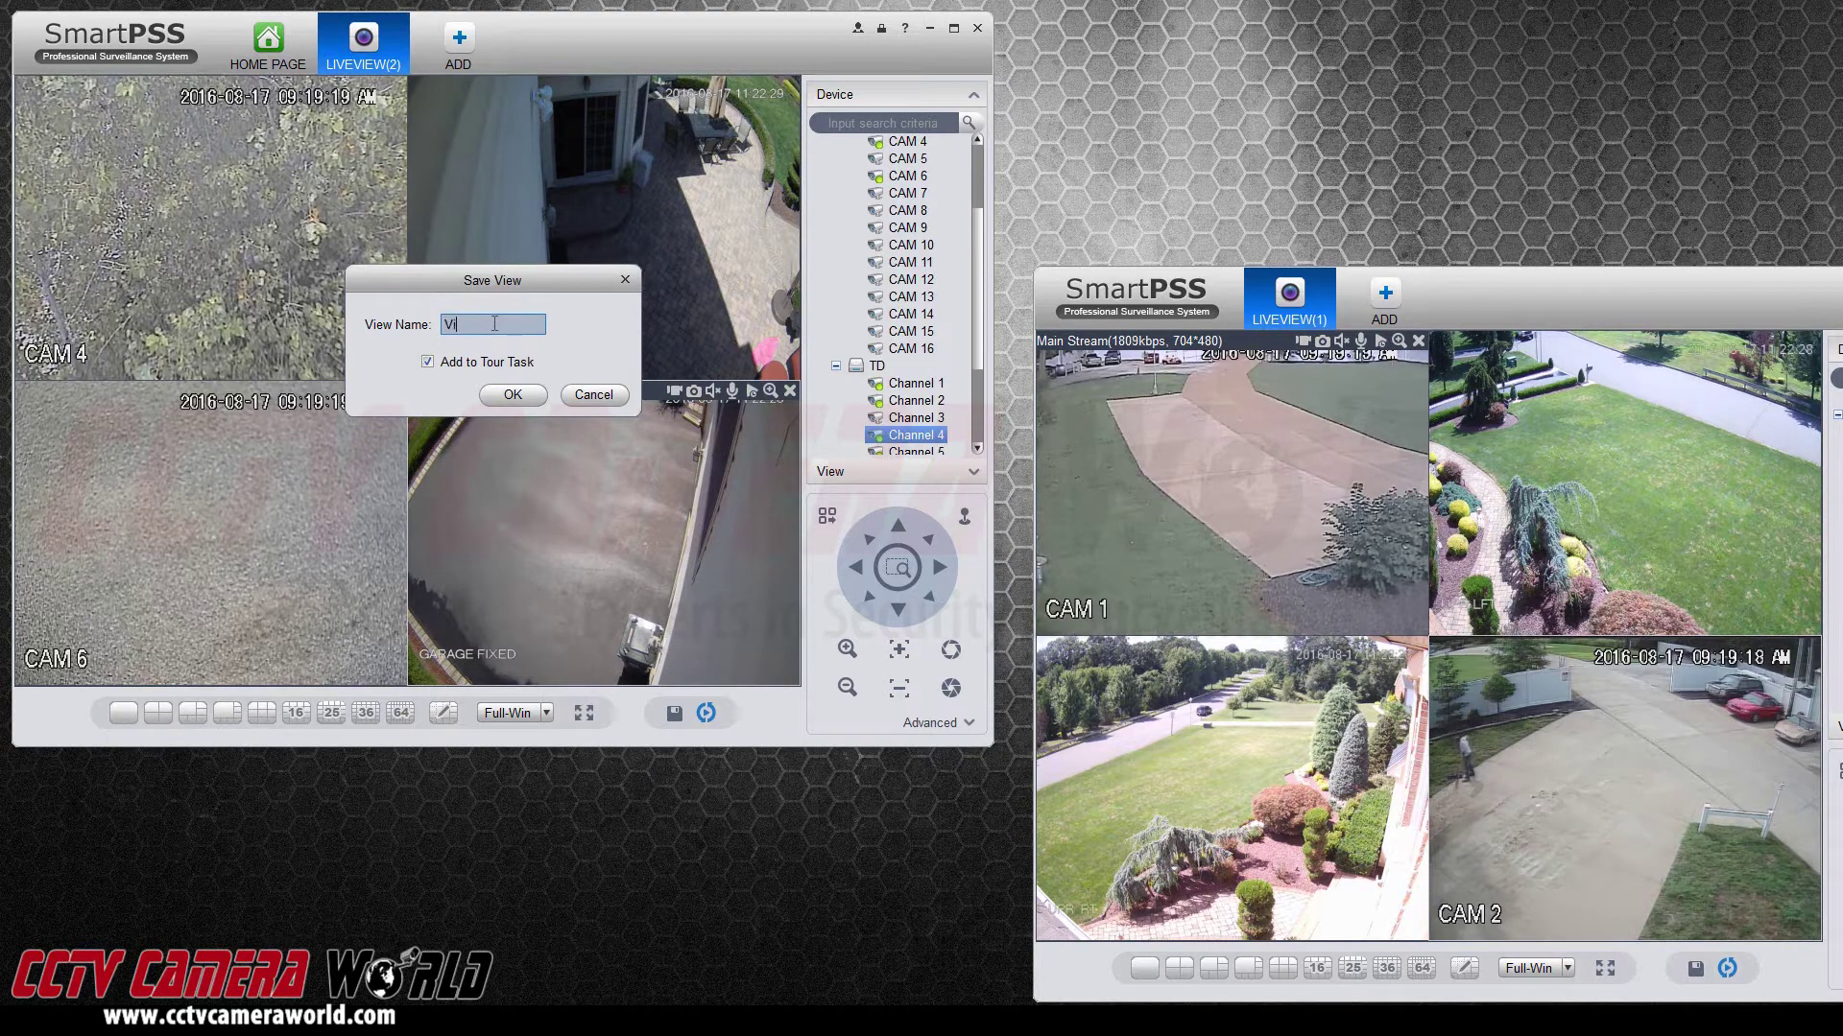
{"action": "left_click", "coordinate": [513, 395]}
Step: Save the detached window's layout as View2 with Add to Tour Task checked
{"action": "left_click_drag", "start_coordinate": [1501, 292], "coordinate": [1282, 222]}
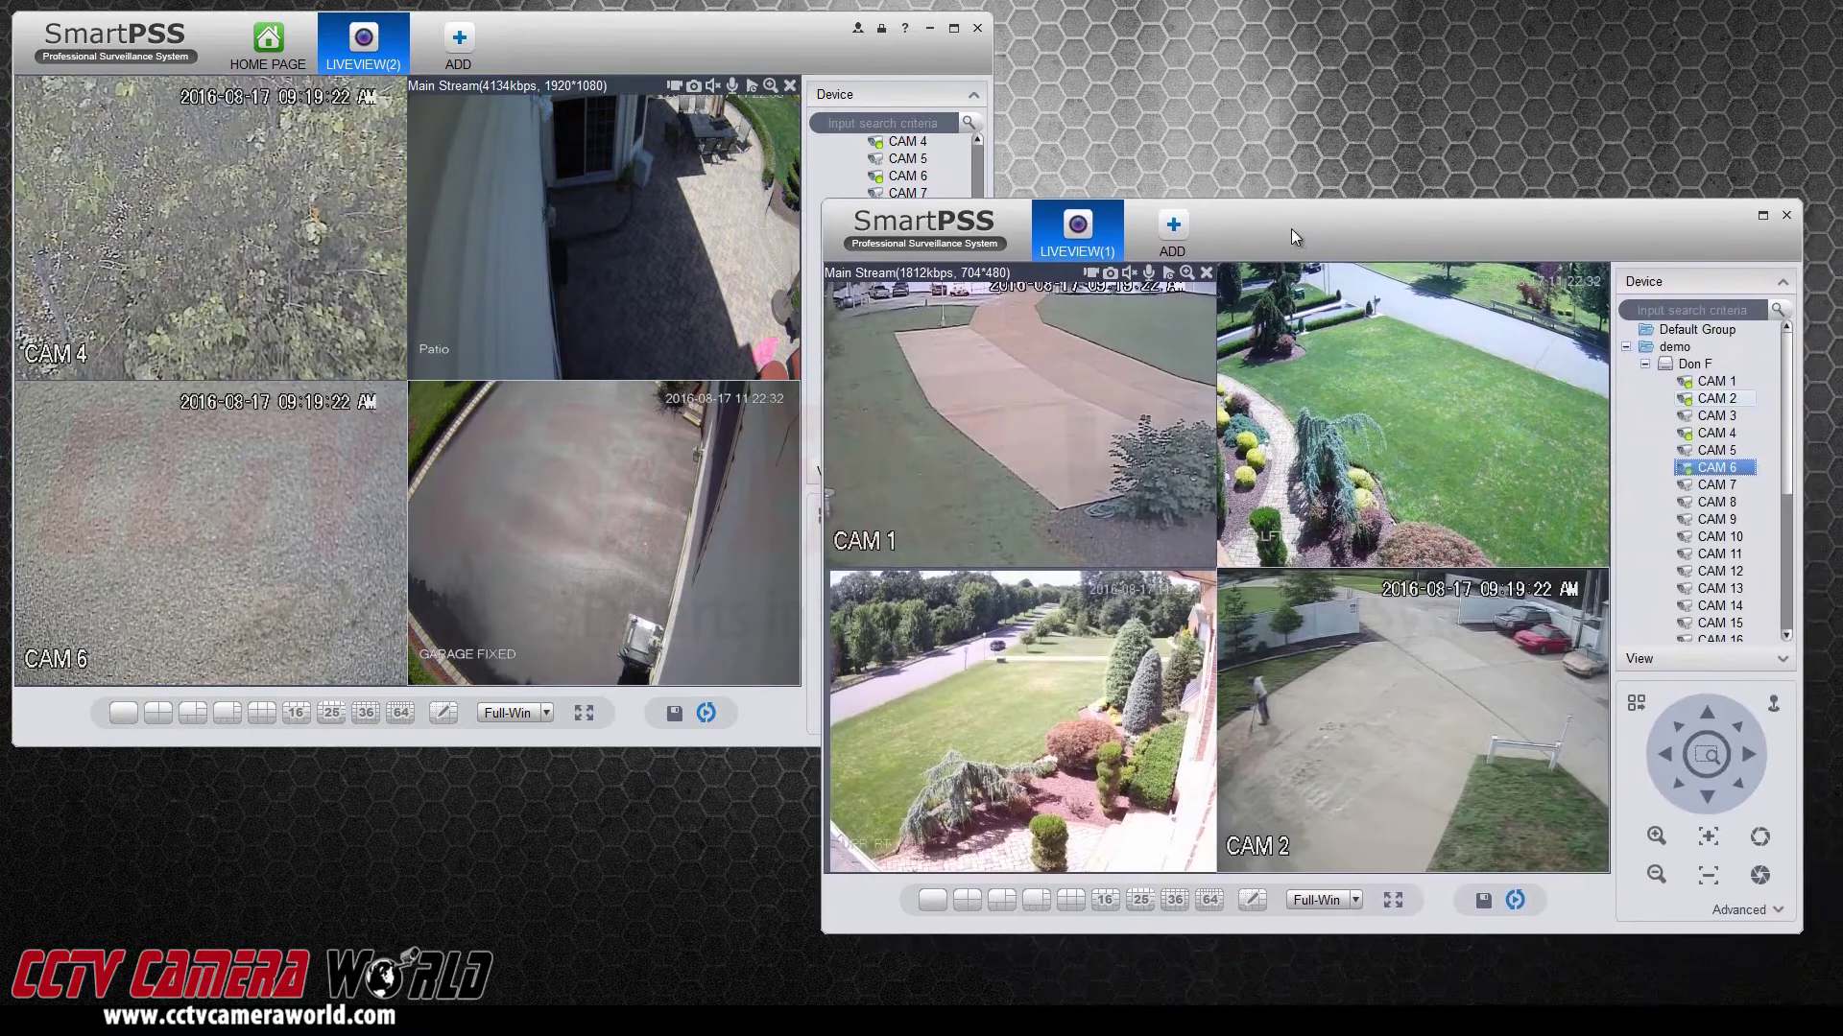
{"action": "left_click", "coordinate": [1472, 885]}
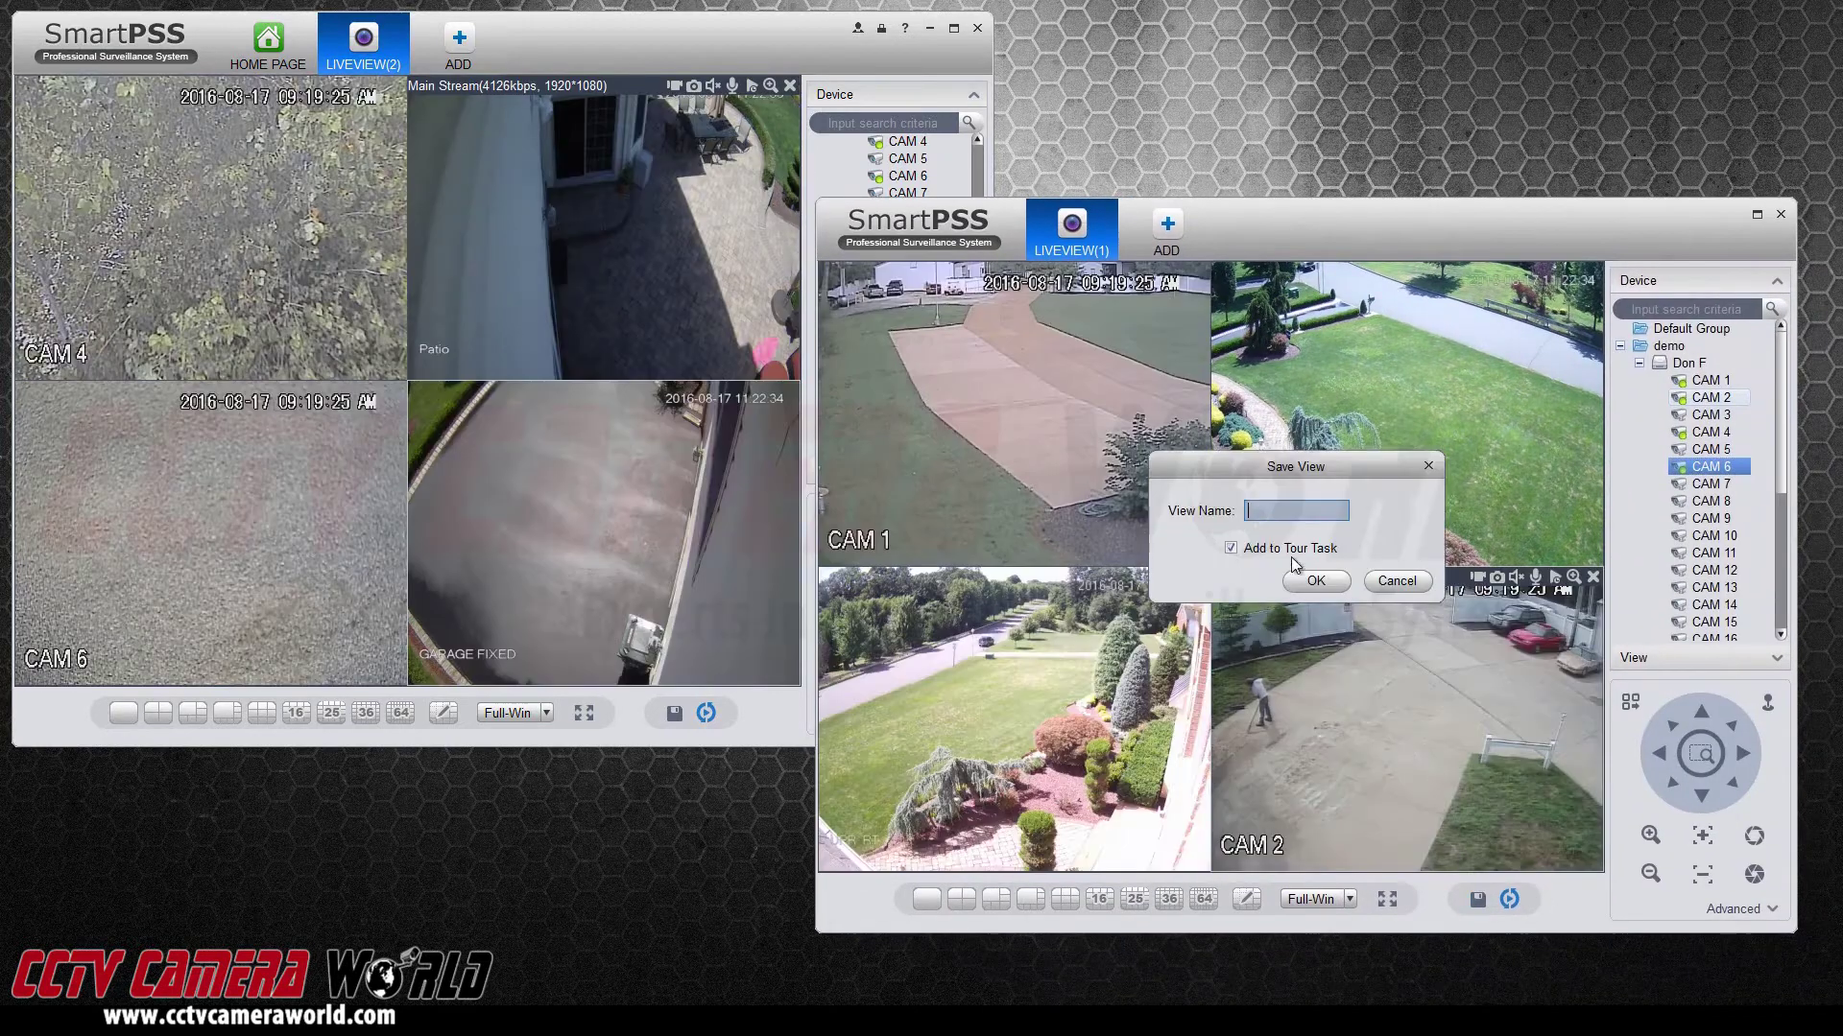
{"action": "type", "text": "View2"}
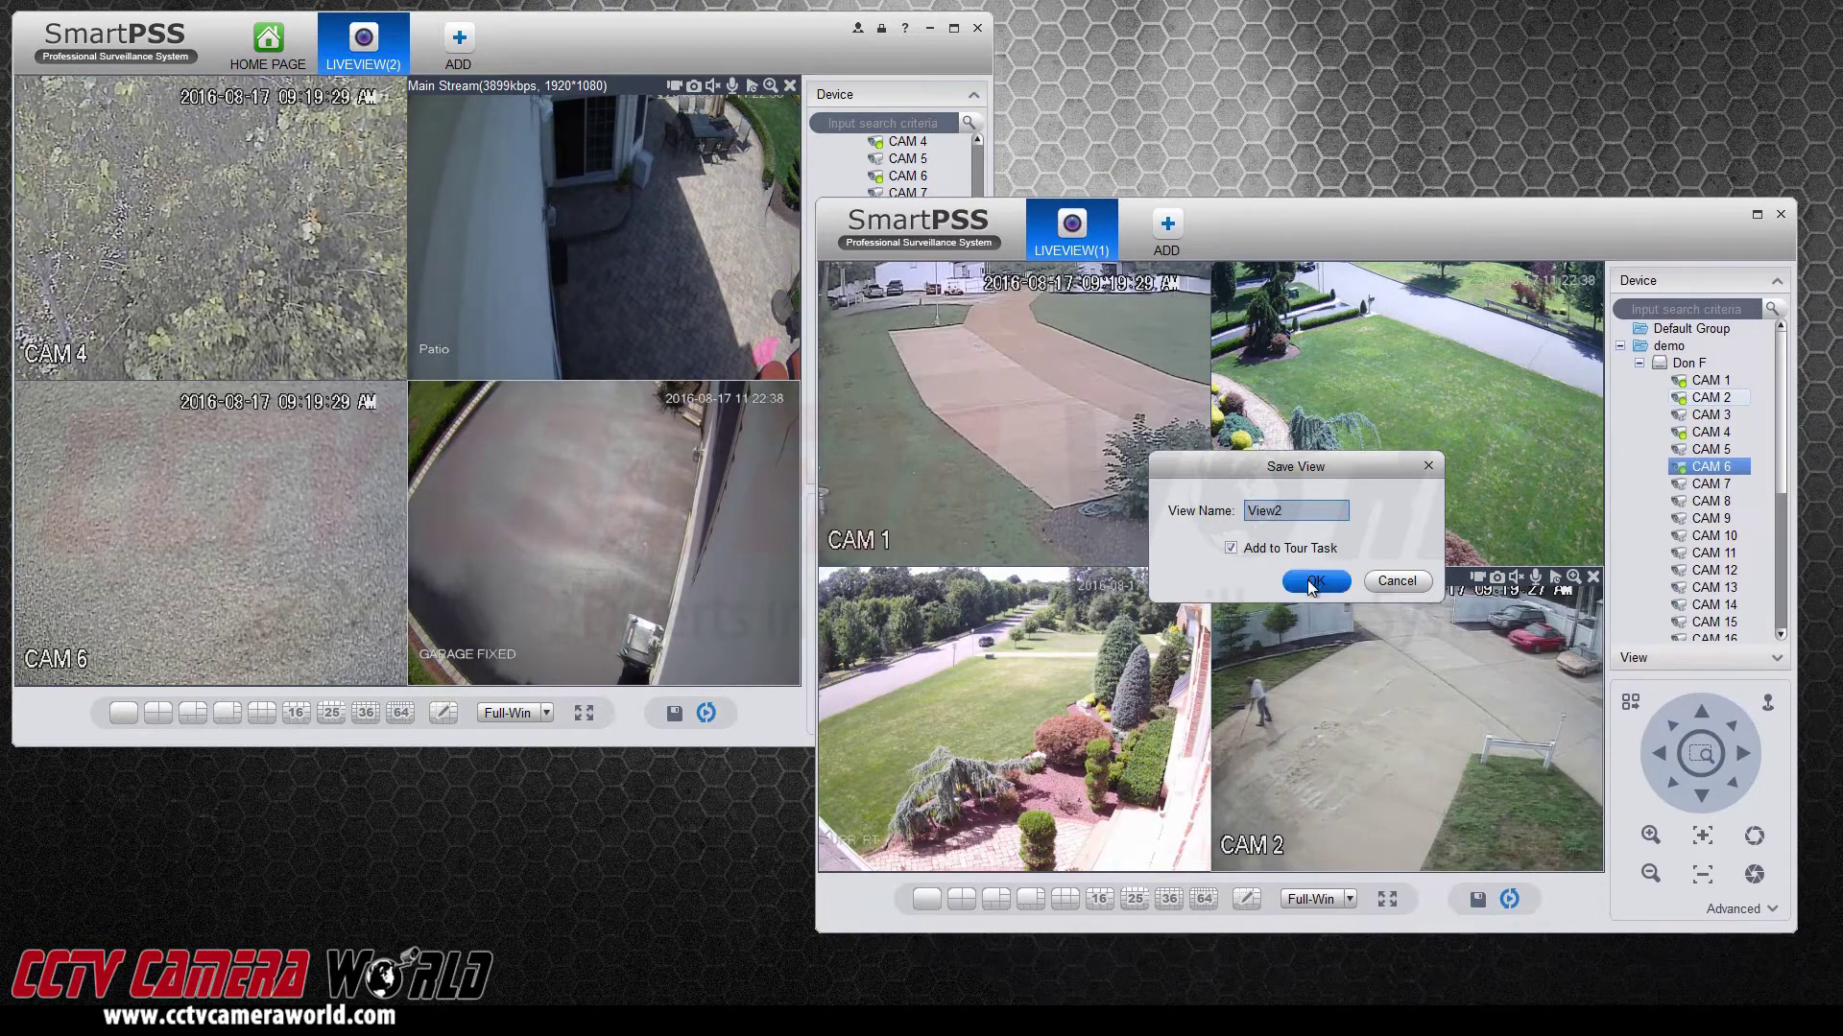
{"action": "left_click", "coordinate": [1315, 580]}
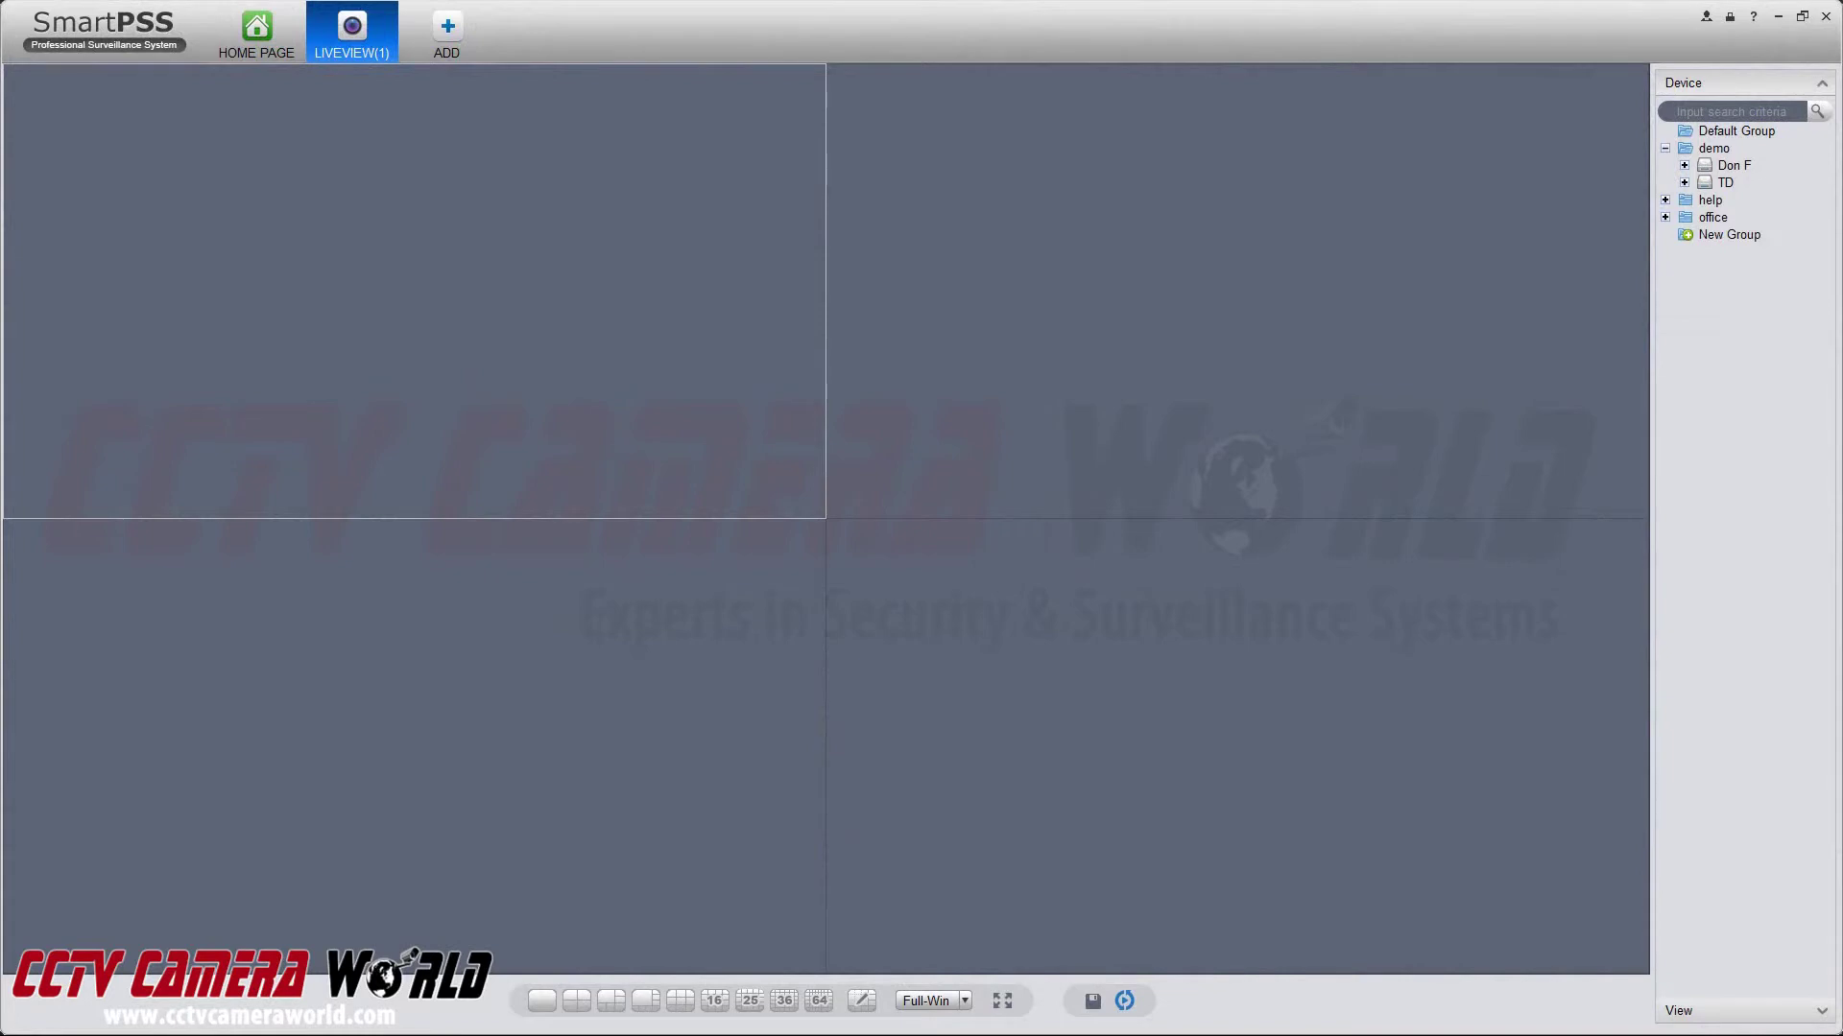
Step: Load View2 and then View1 from the saved views list
{"action": "left_click", "coordinate": [1678, 1011]}
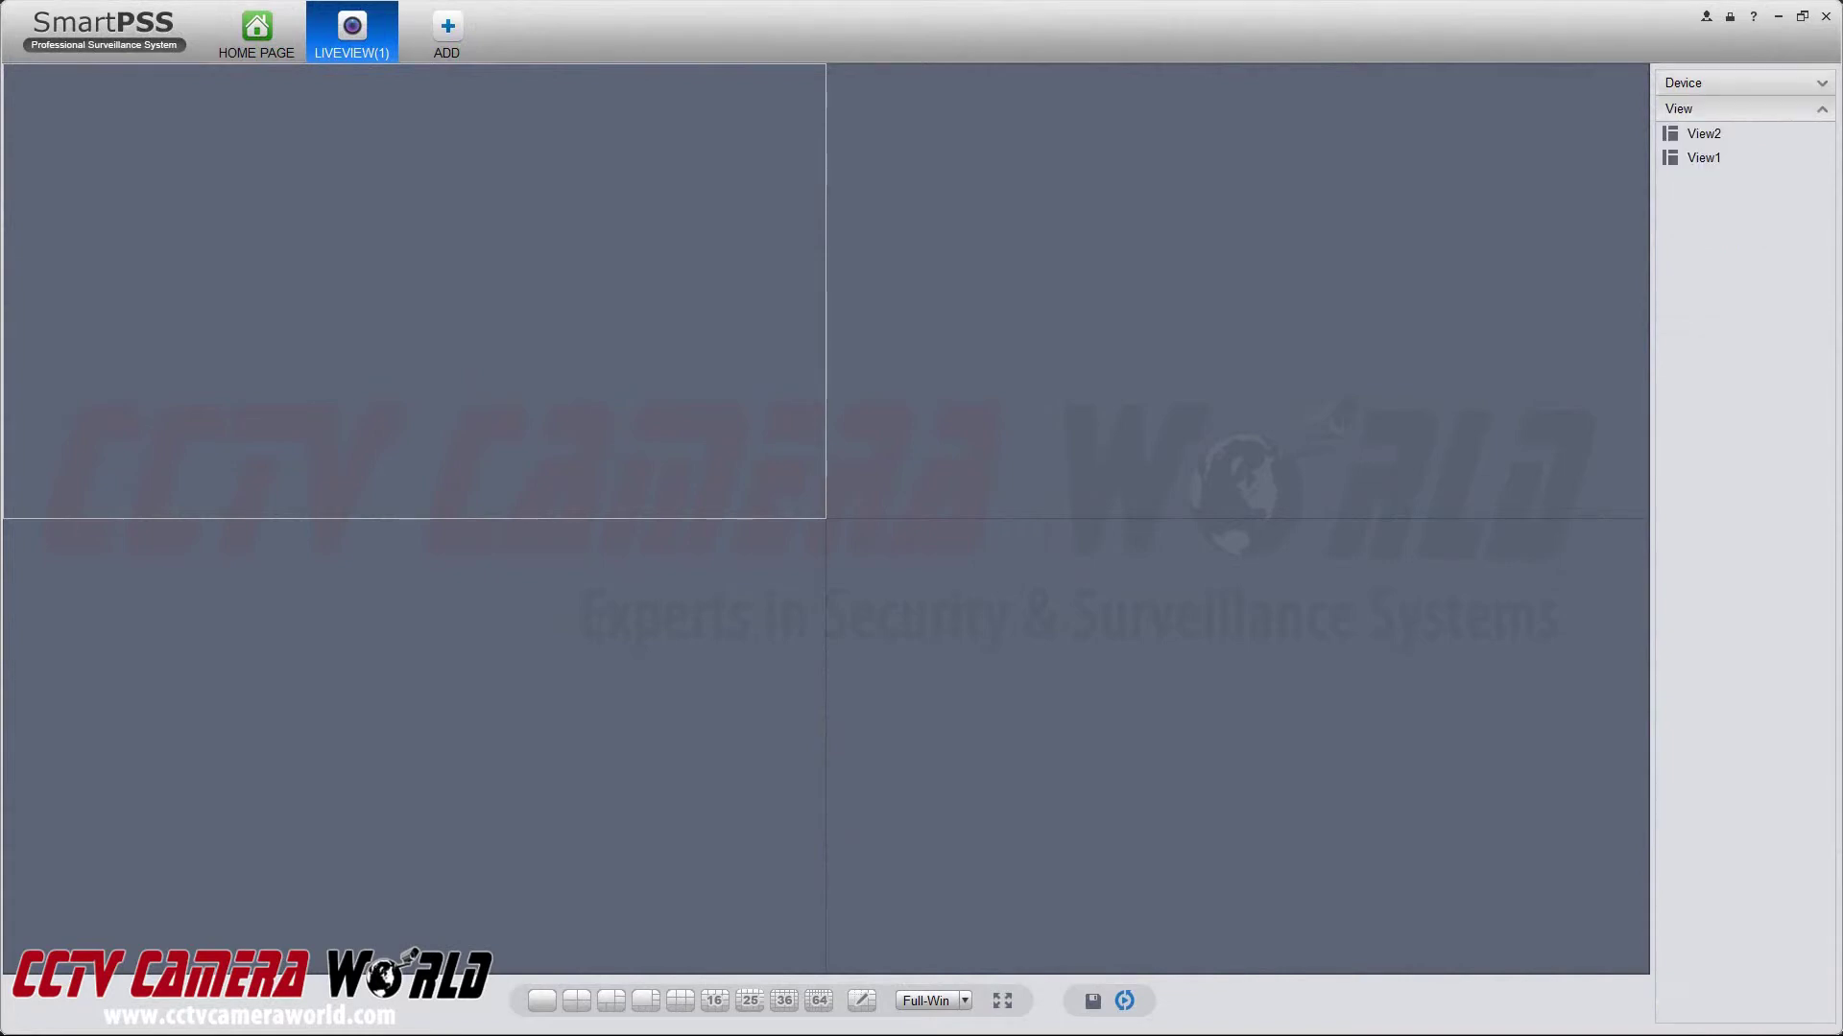
{"action": "double_click", "coordinate": [1693, 133]}
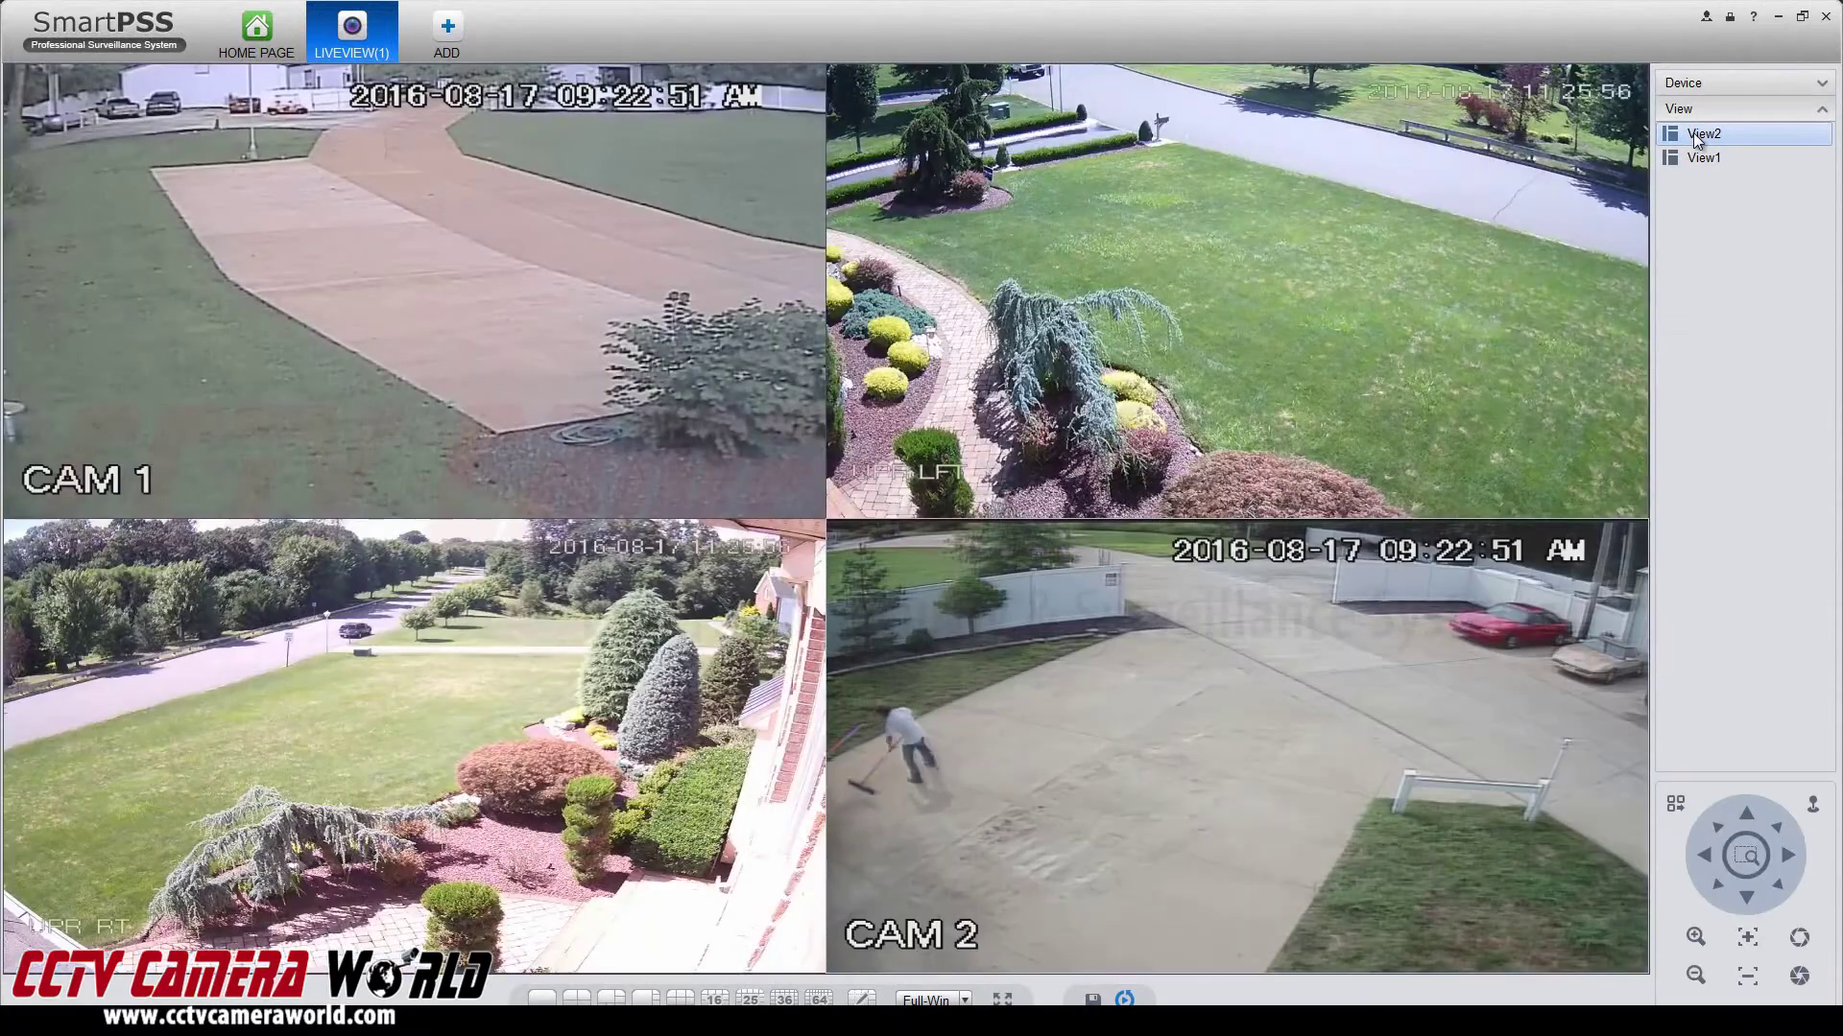
{"action": "double_click", "coordinate": [1693, 156]}
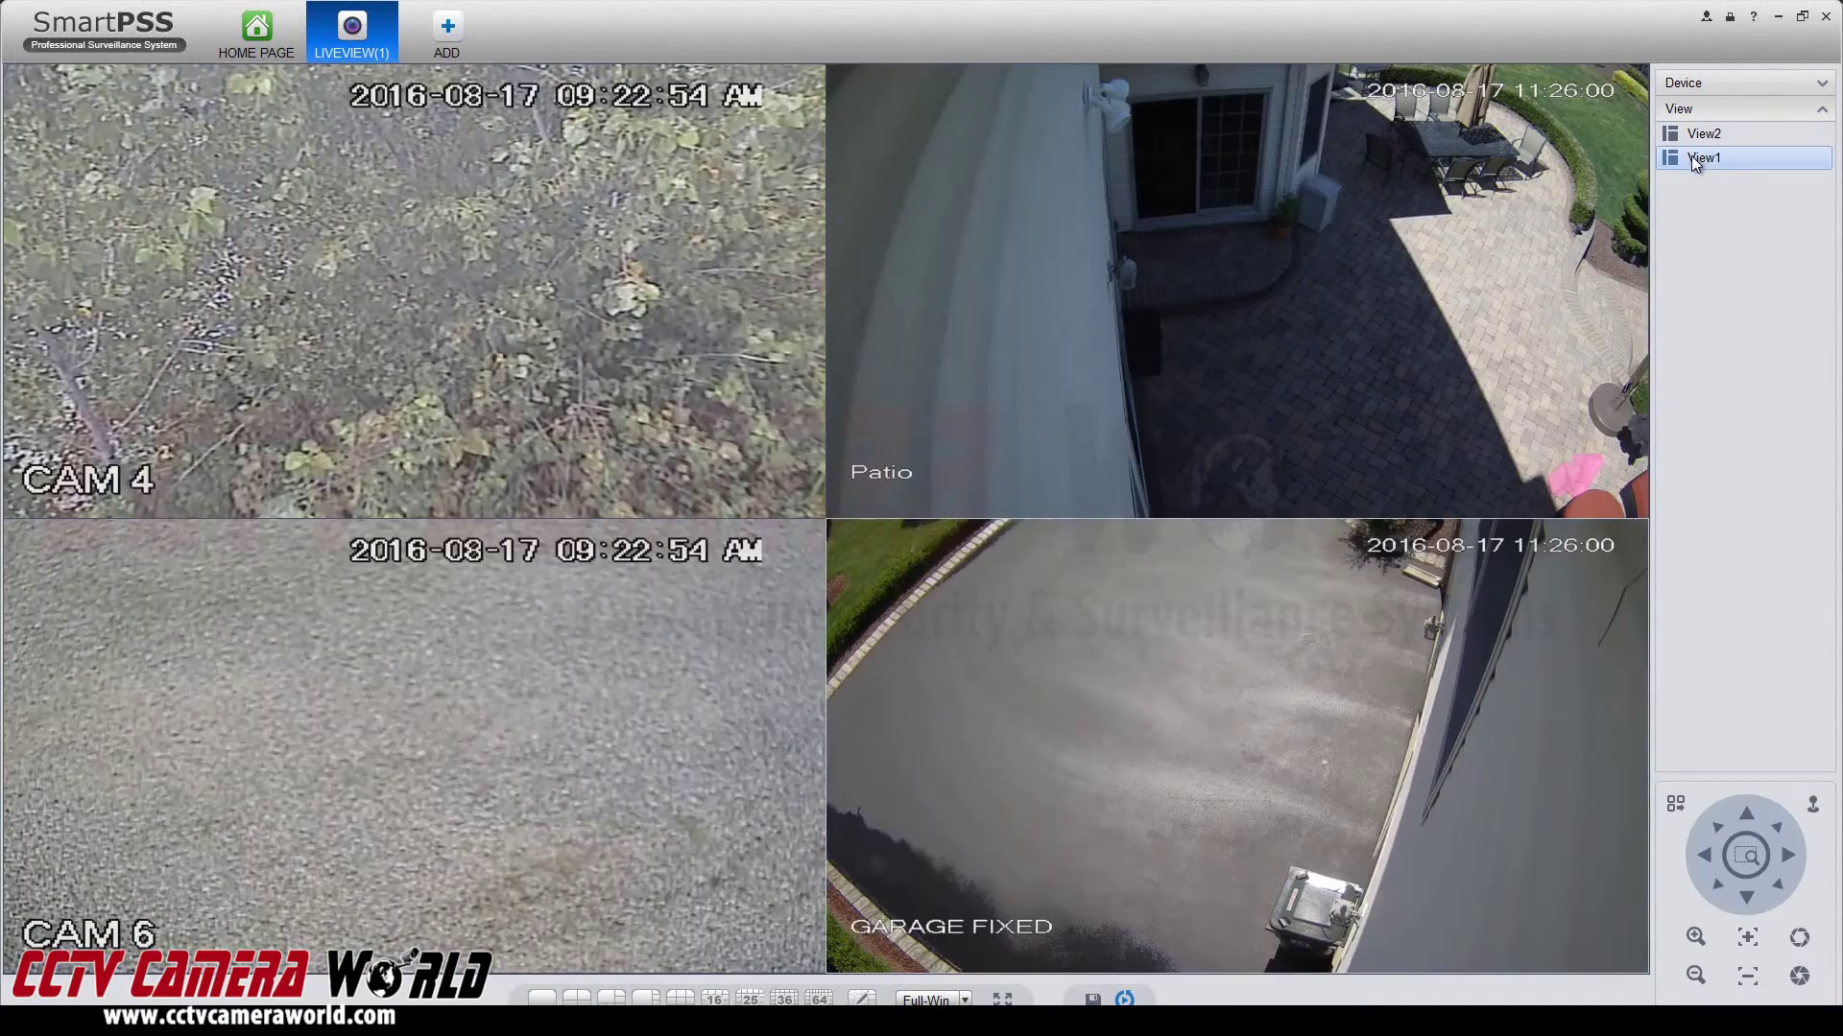
Step: Restore the main window, add a second live view and detach it into its own window
{"action": "double_click", "coordinate": [783, 35]}
{"action": "left_click", "coordinate": [279, 55]}
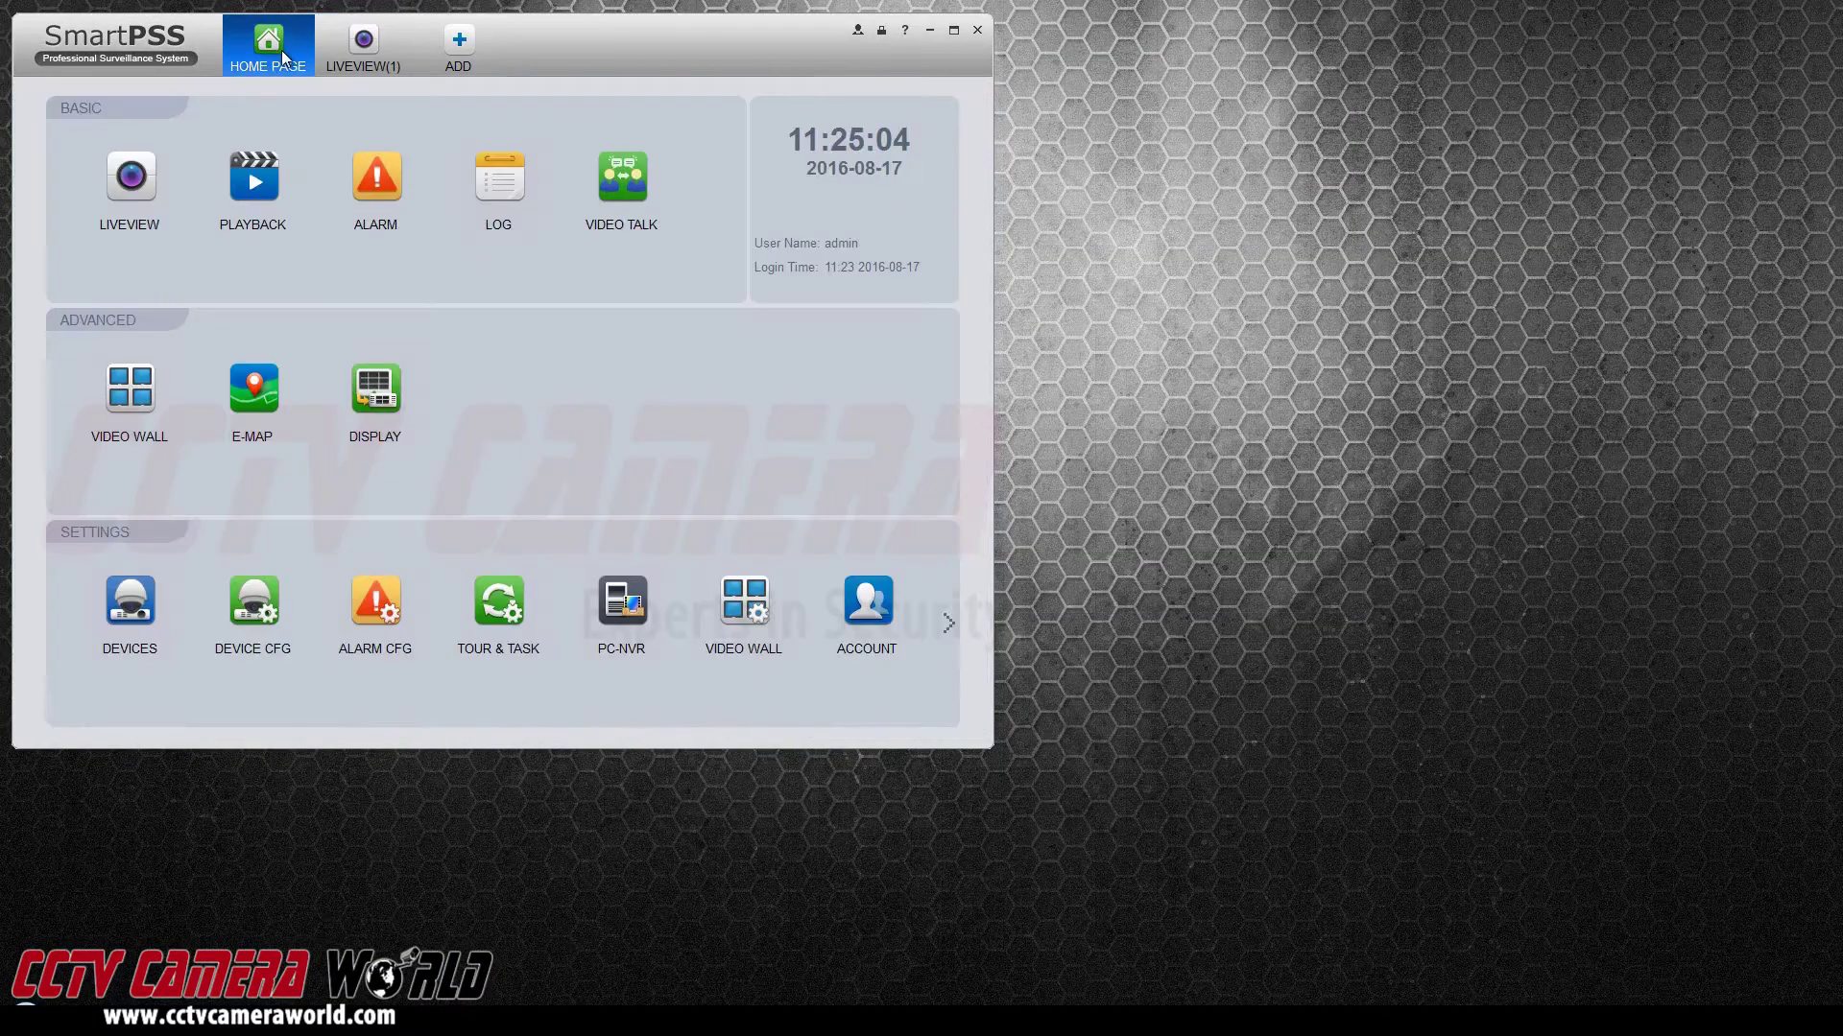
{"action": "left_click", "coordinate": [372, 46]}
{"action": "left_click", "coordinate": [453, 49]}
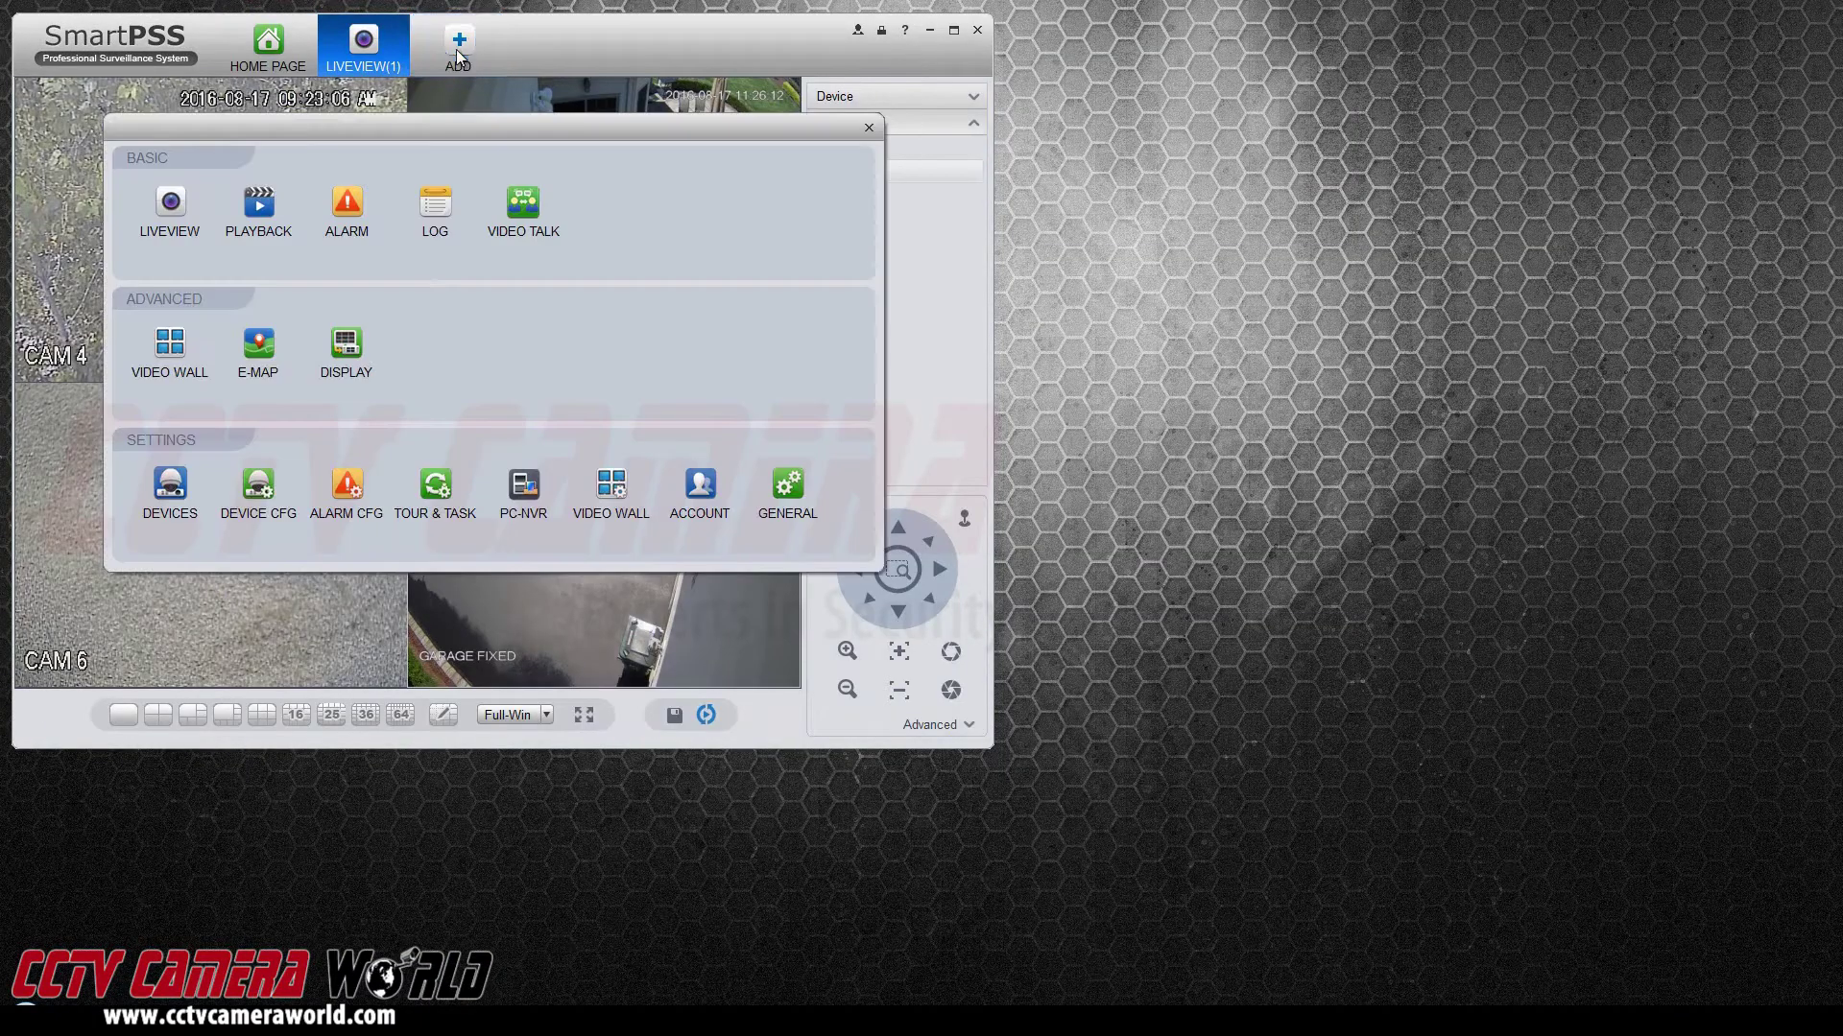
{"action": "left_click", "coordinate": [186, 187]}
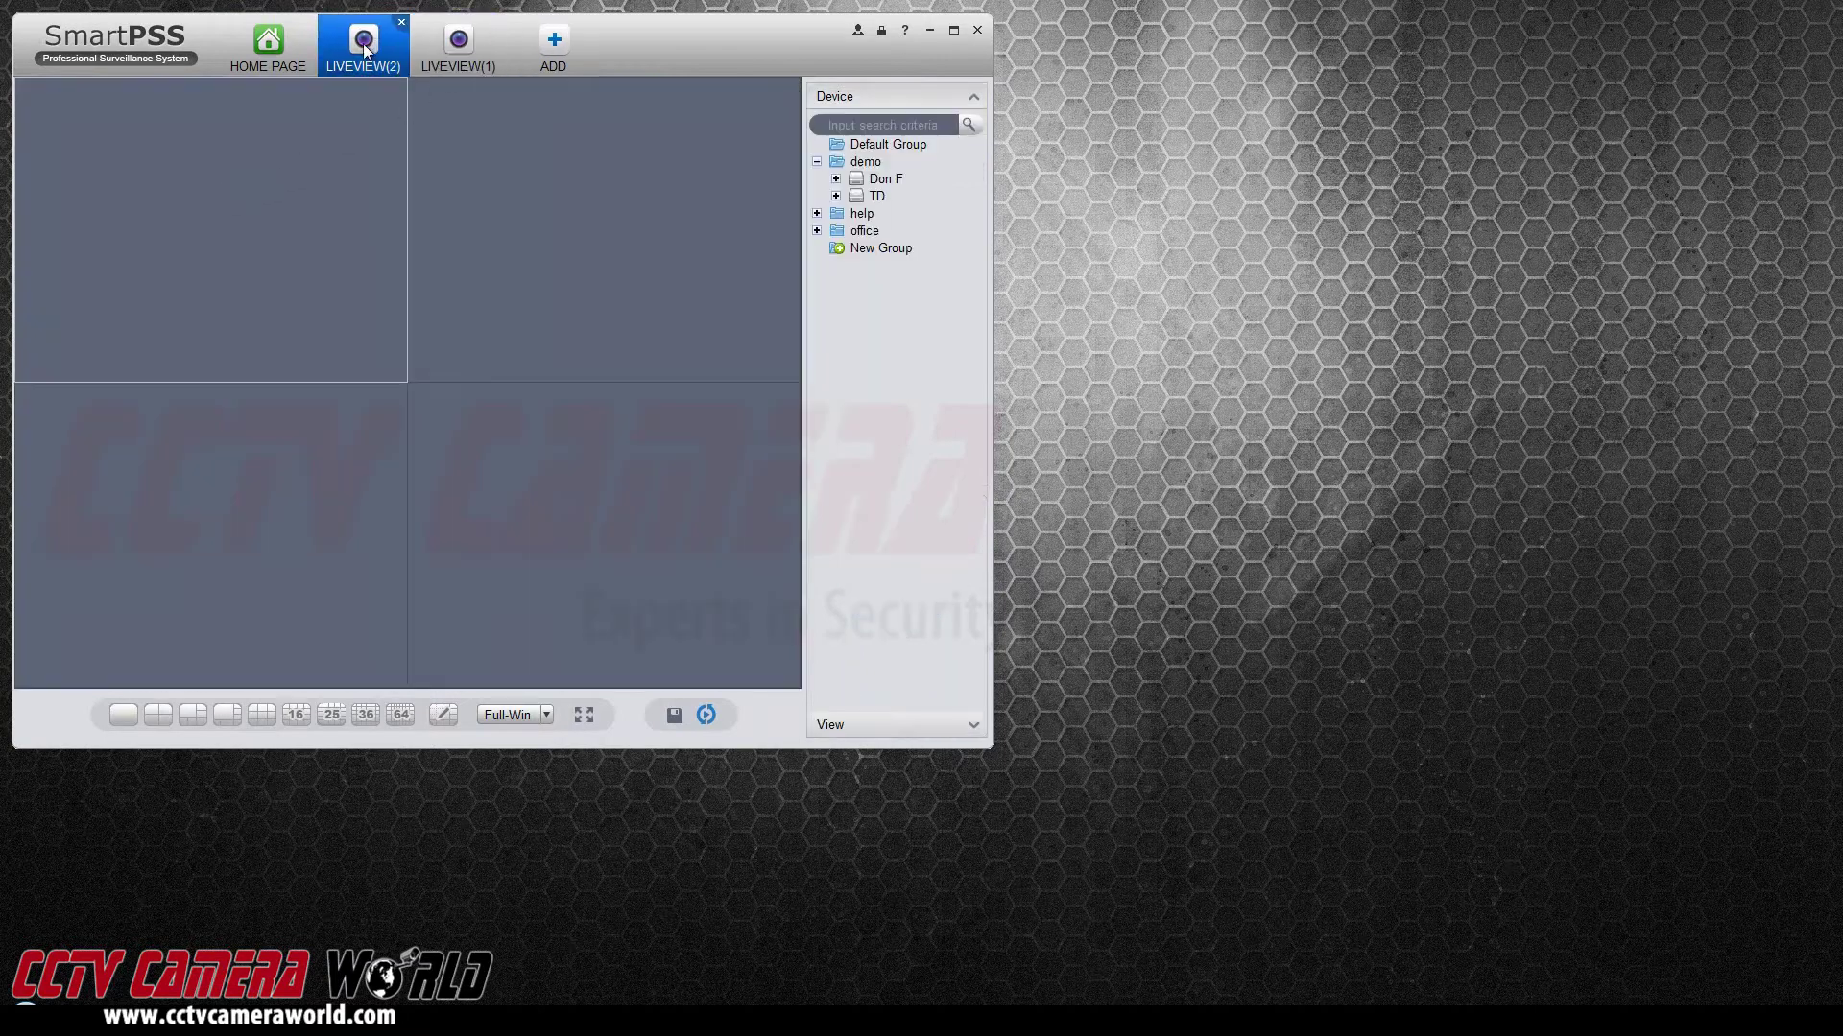
{"action": "left_click_drag", "start_coordinate": [362, 47], "coordinate": [1315, 222]}
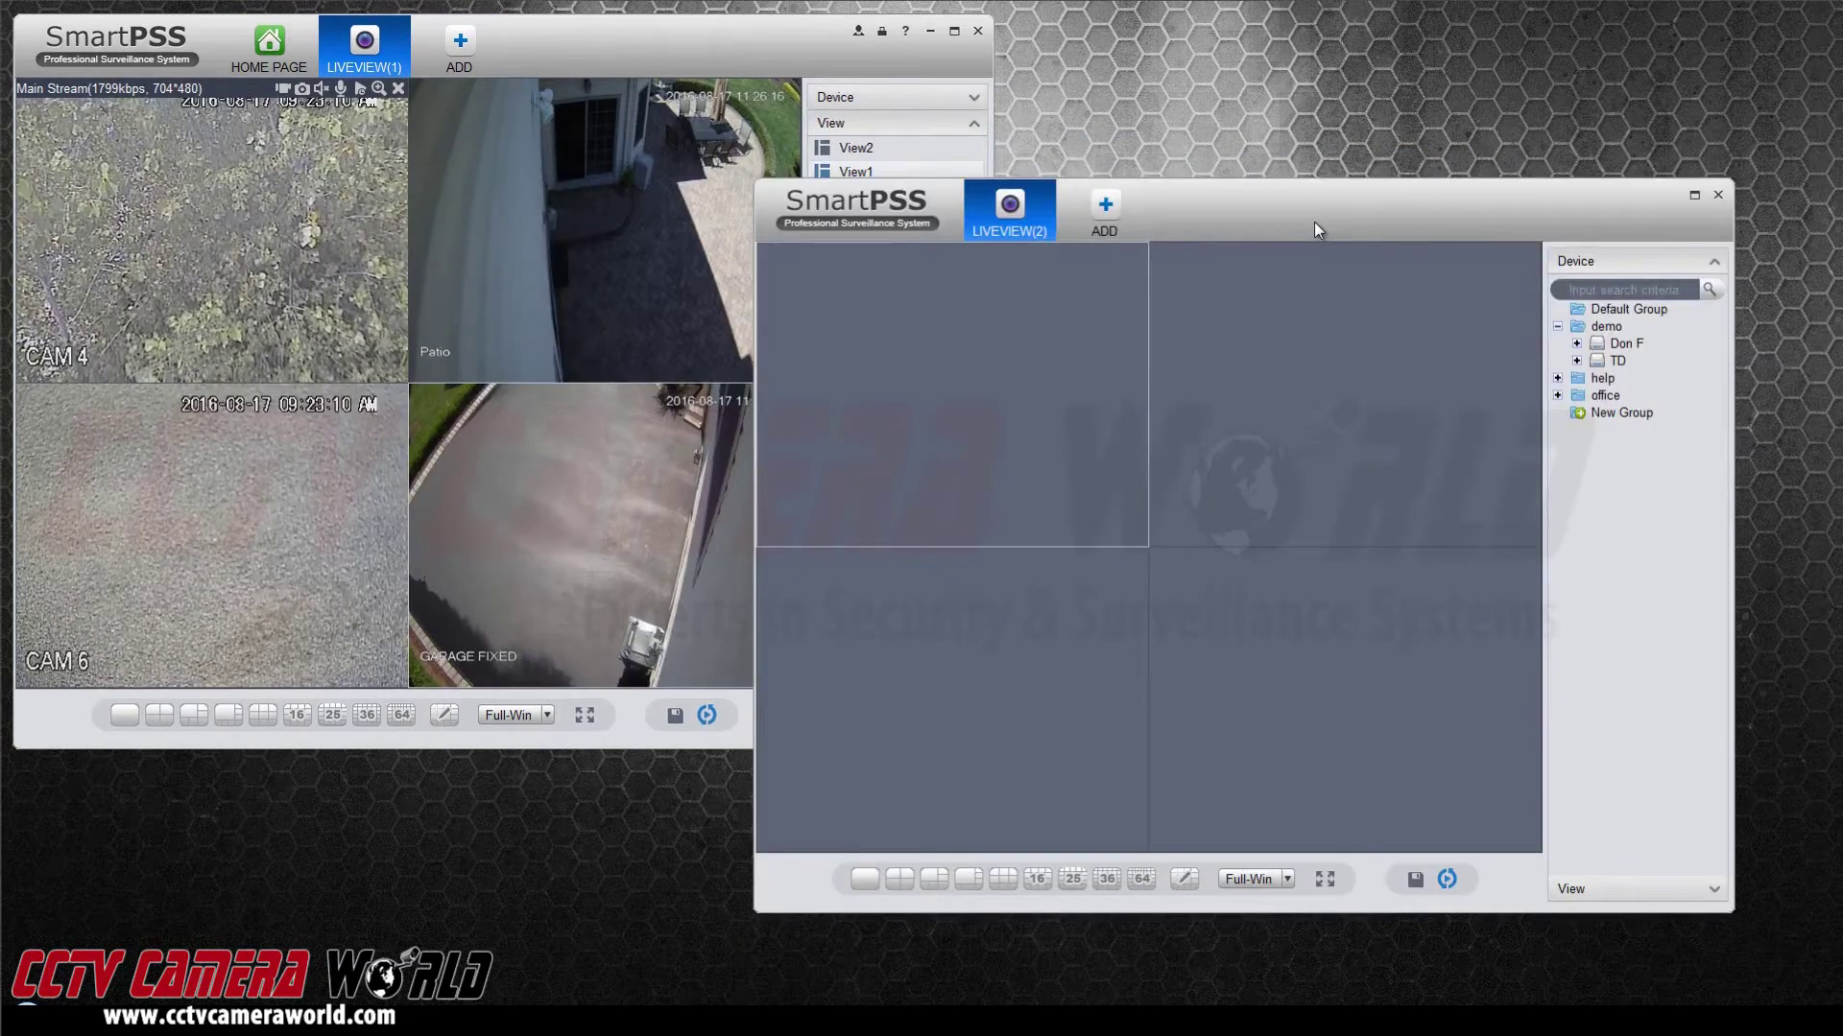
Step: Load View2 into the detached window, reposition it, then close it
{"action": "left_click", "coordinate": [1573, 889]}
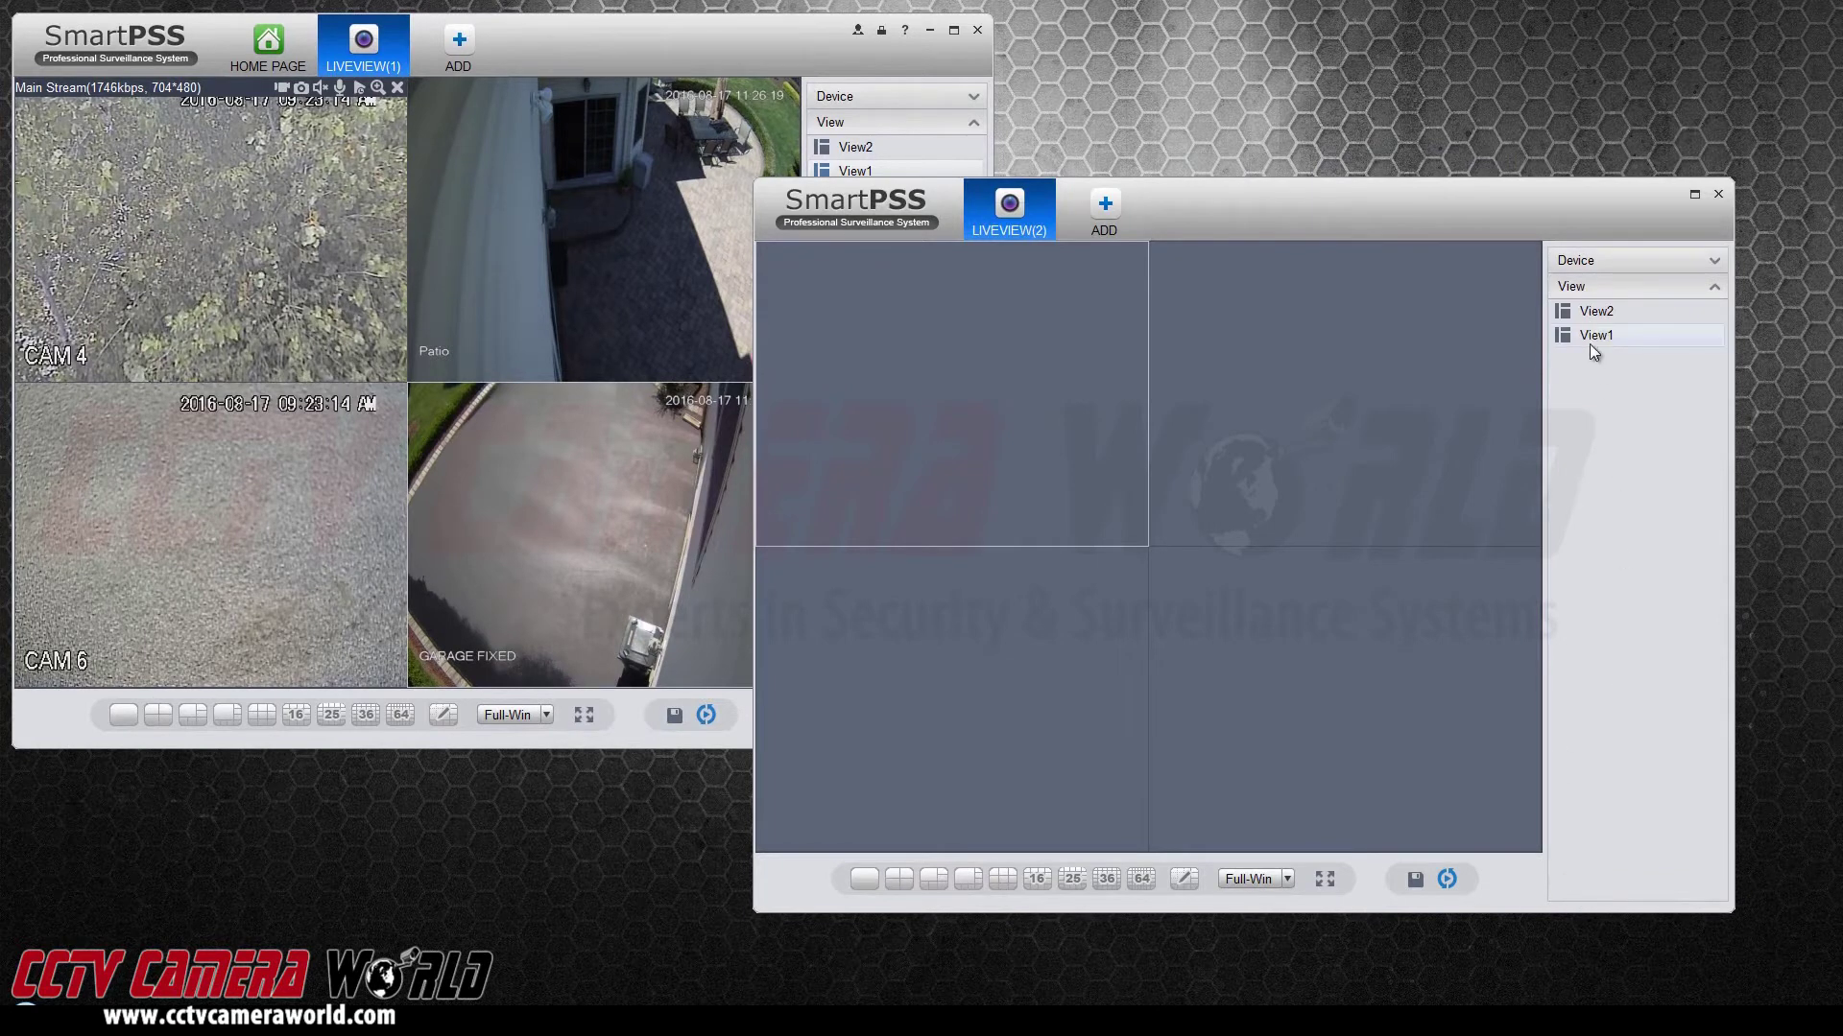
{"action": "double_click", "coordinate": [1590, 311]}
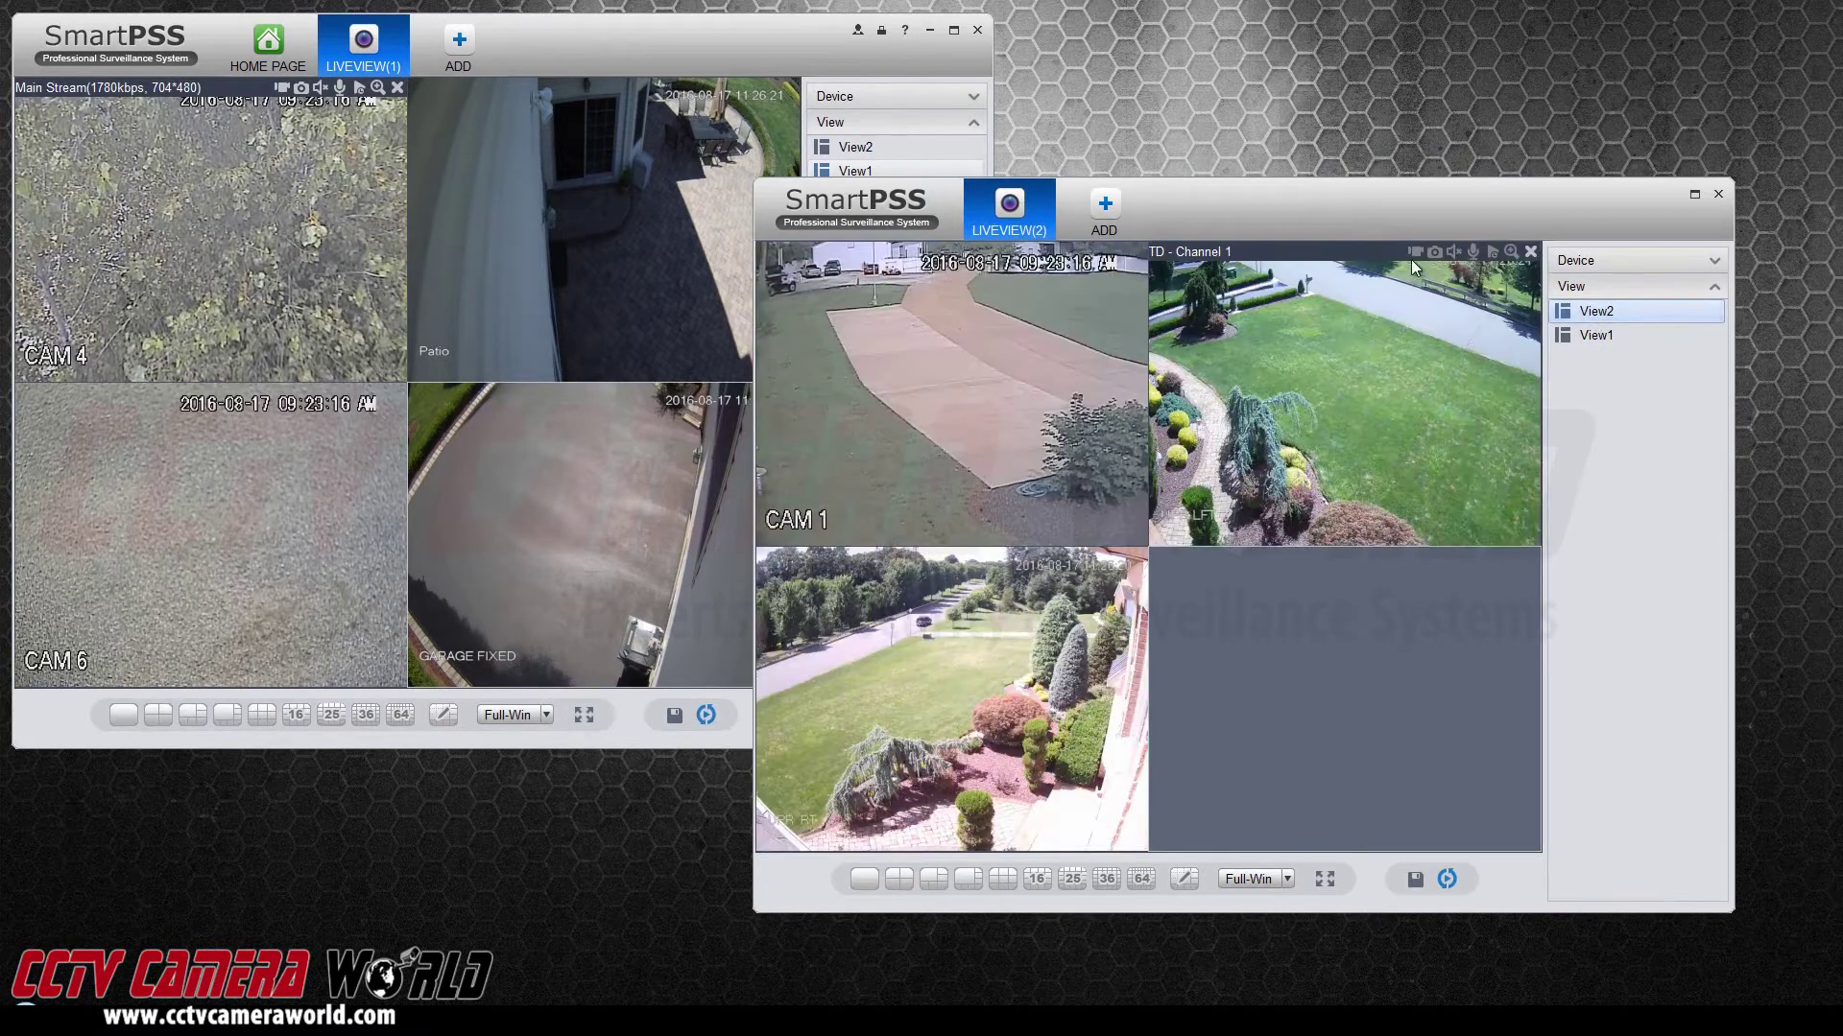
{"action": "left_click_drag", "start_coordinate": [1392, 211], "coordinate": [1432, 248]}
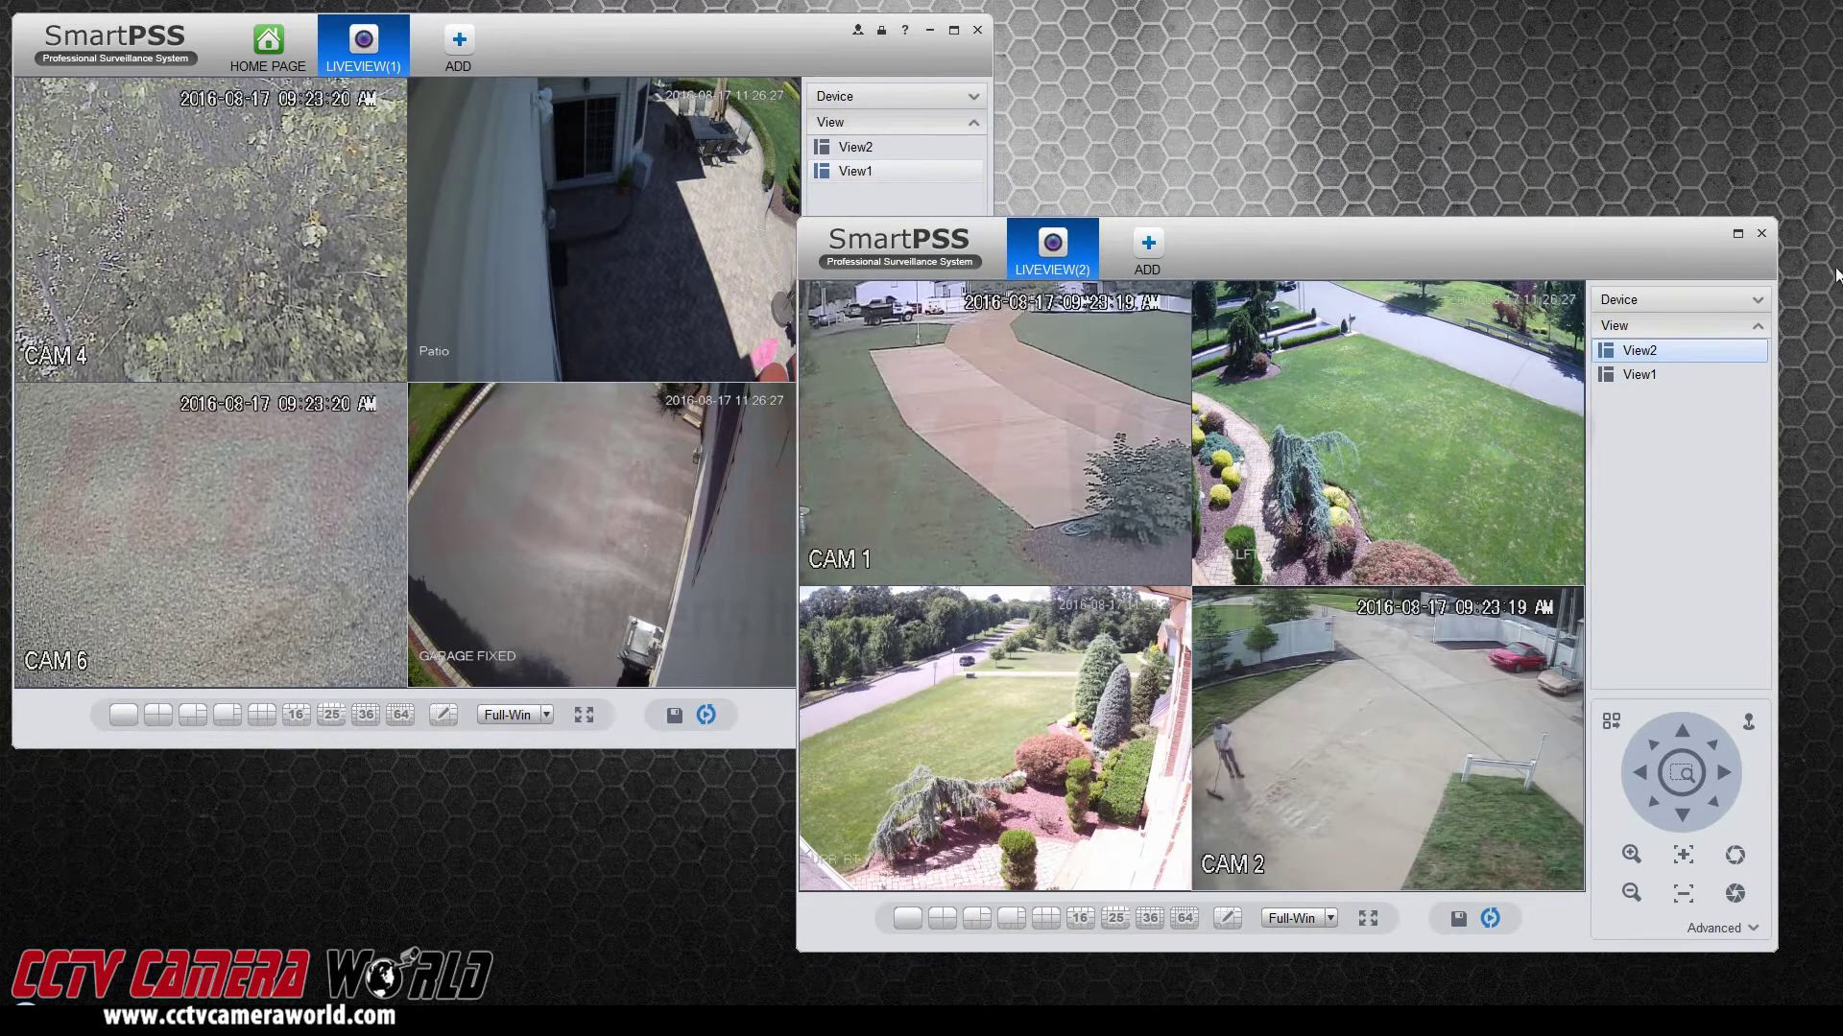
{"action": "left_click", "coordinate": [854, 170]}
Step: Maximize the live view, run the tour, stop it on View1, and return to the Home Page
{"action": "double_click", "coordinate": [608, 41]}
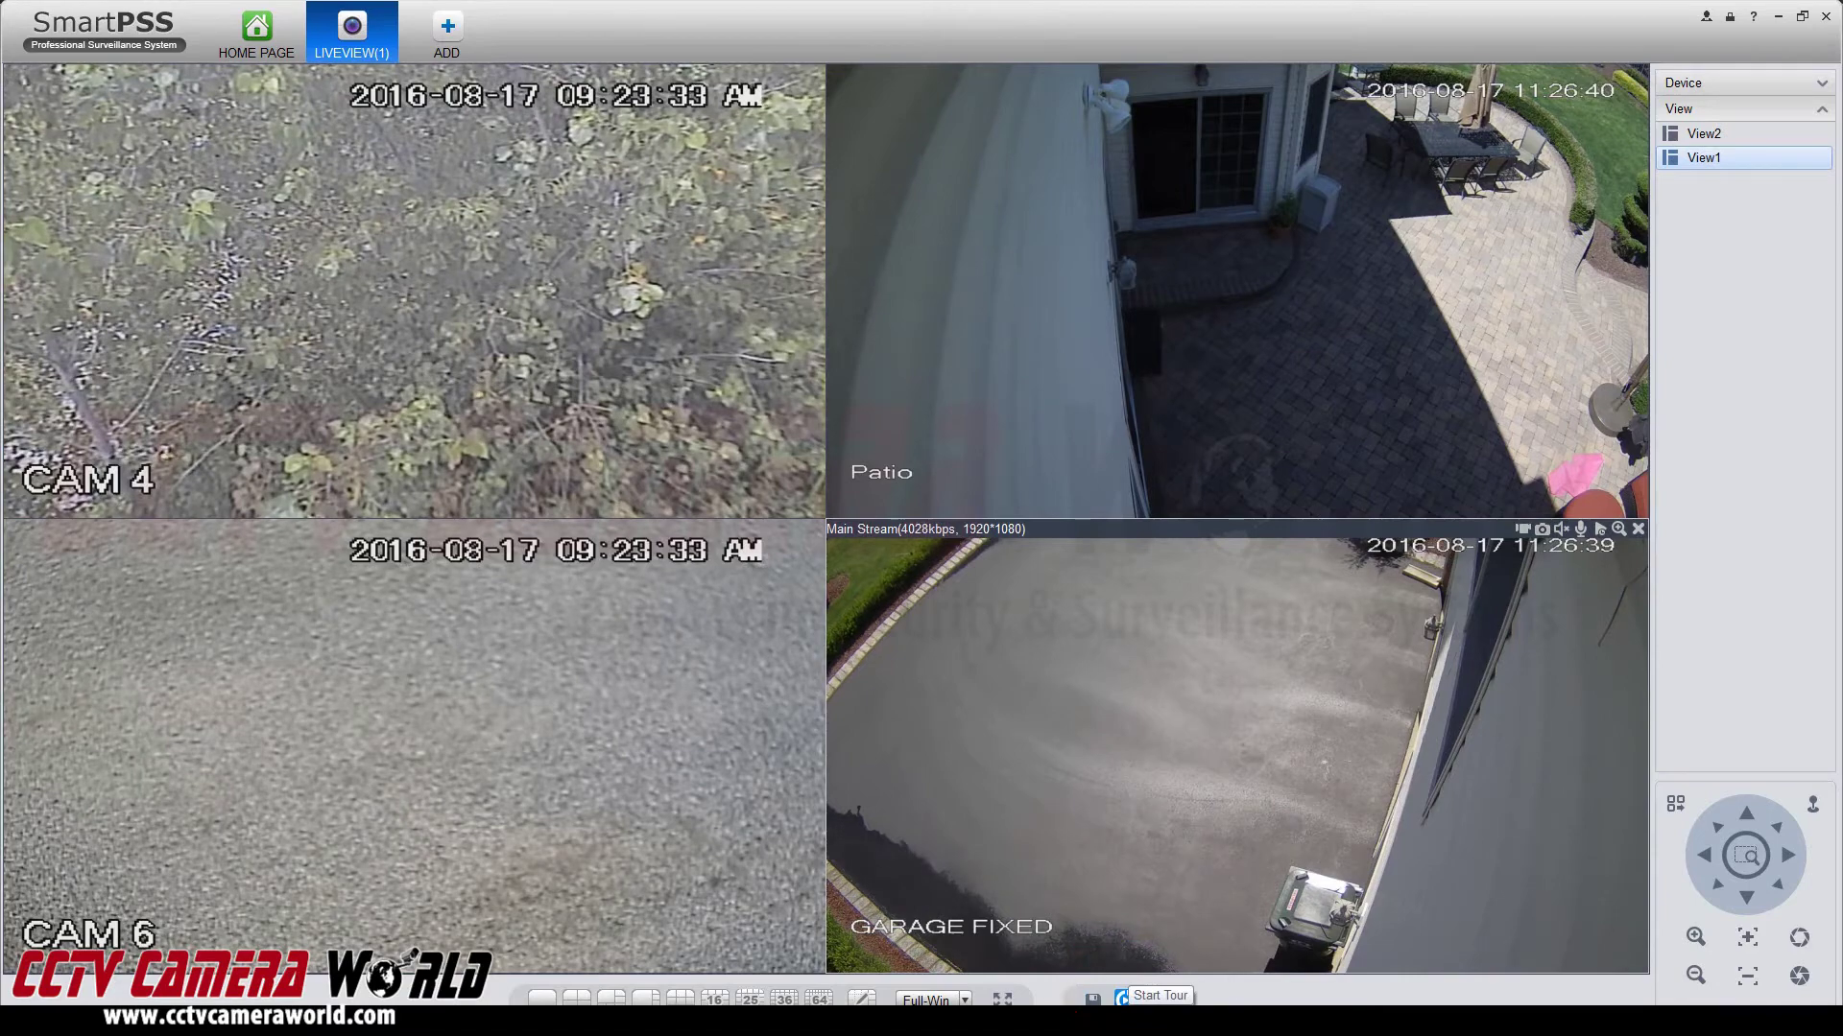
{"action": "left_click", "coordinate": [1121, 999]}
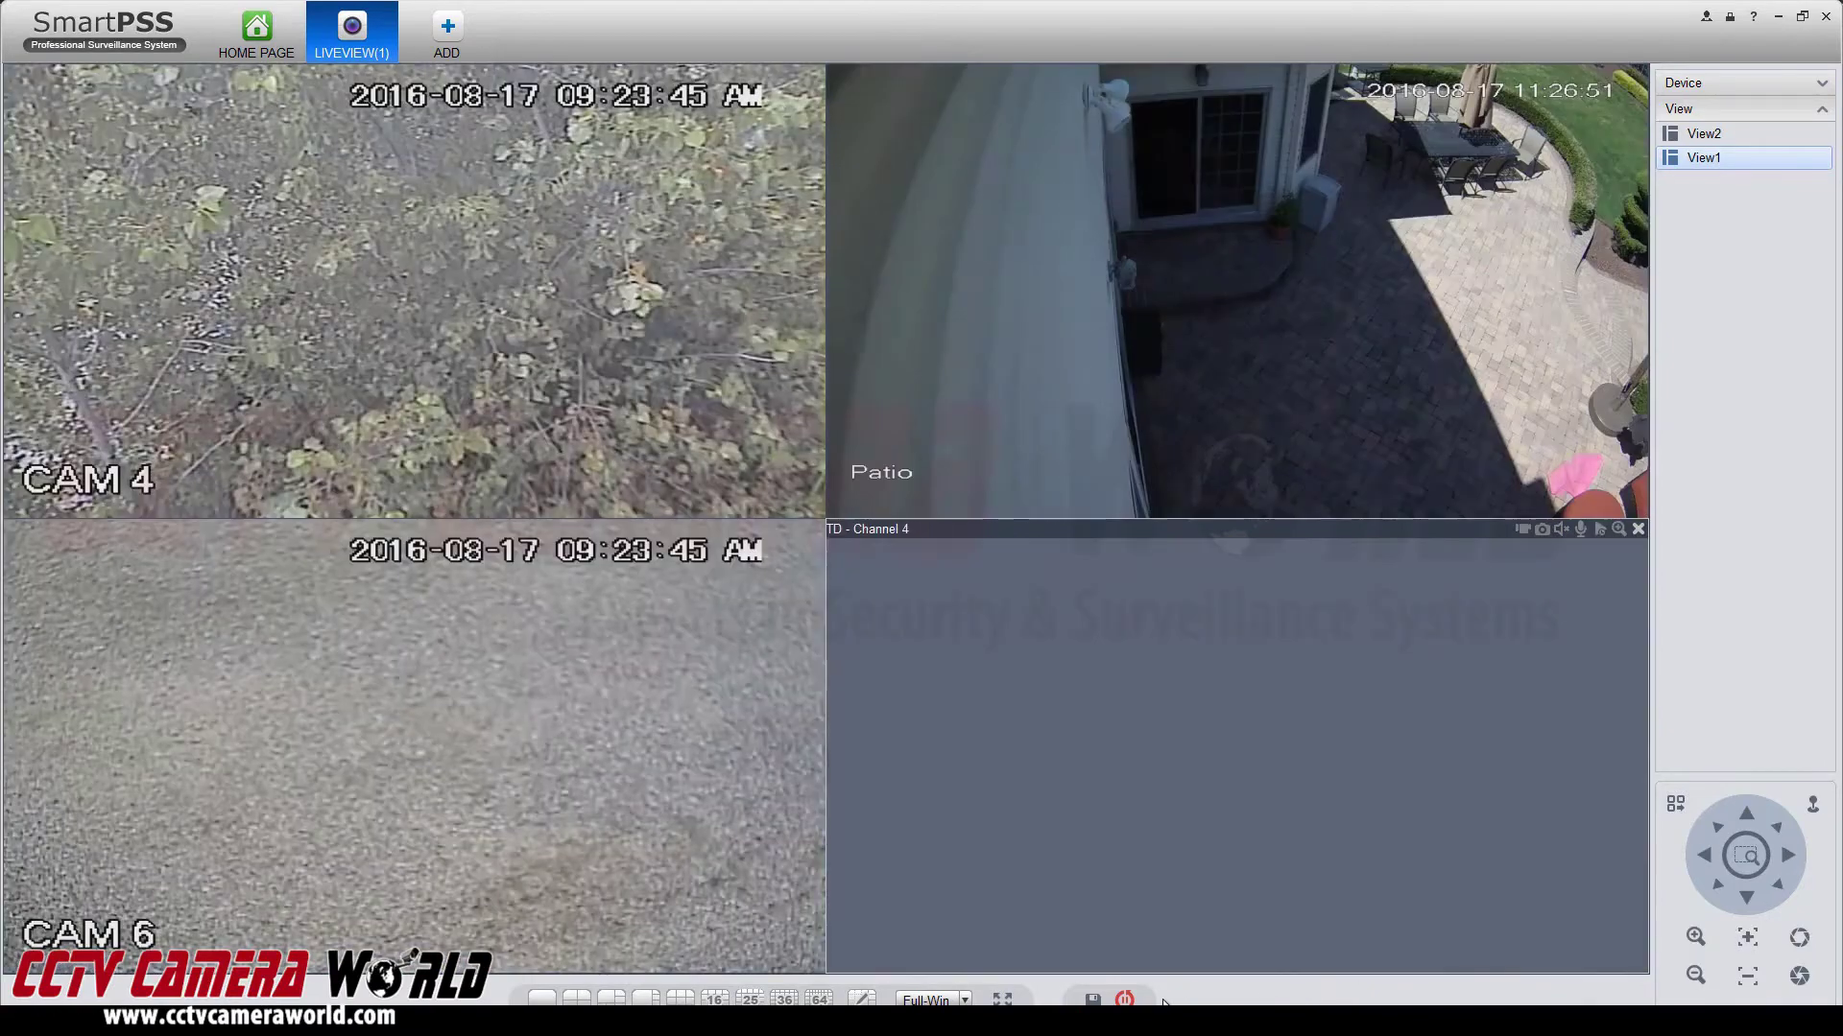
{"action": "left_click", "coordinate": [1124, 999]}
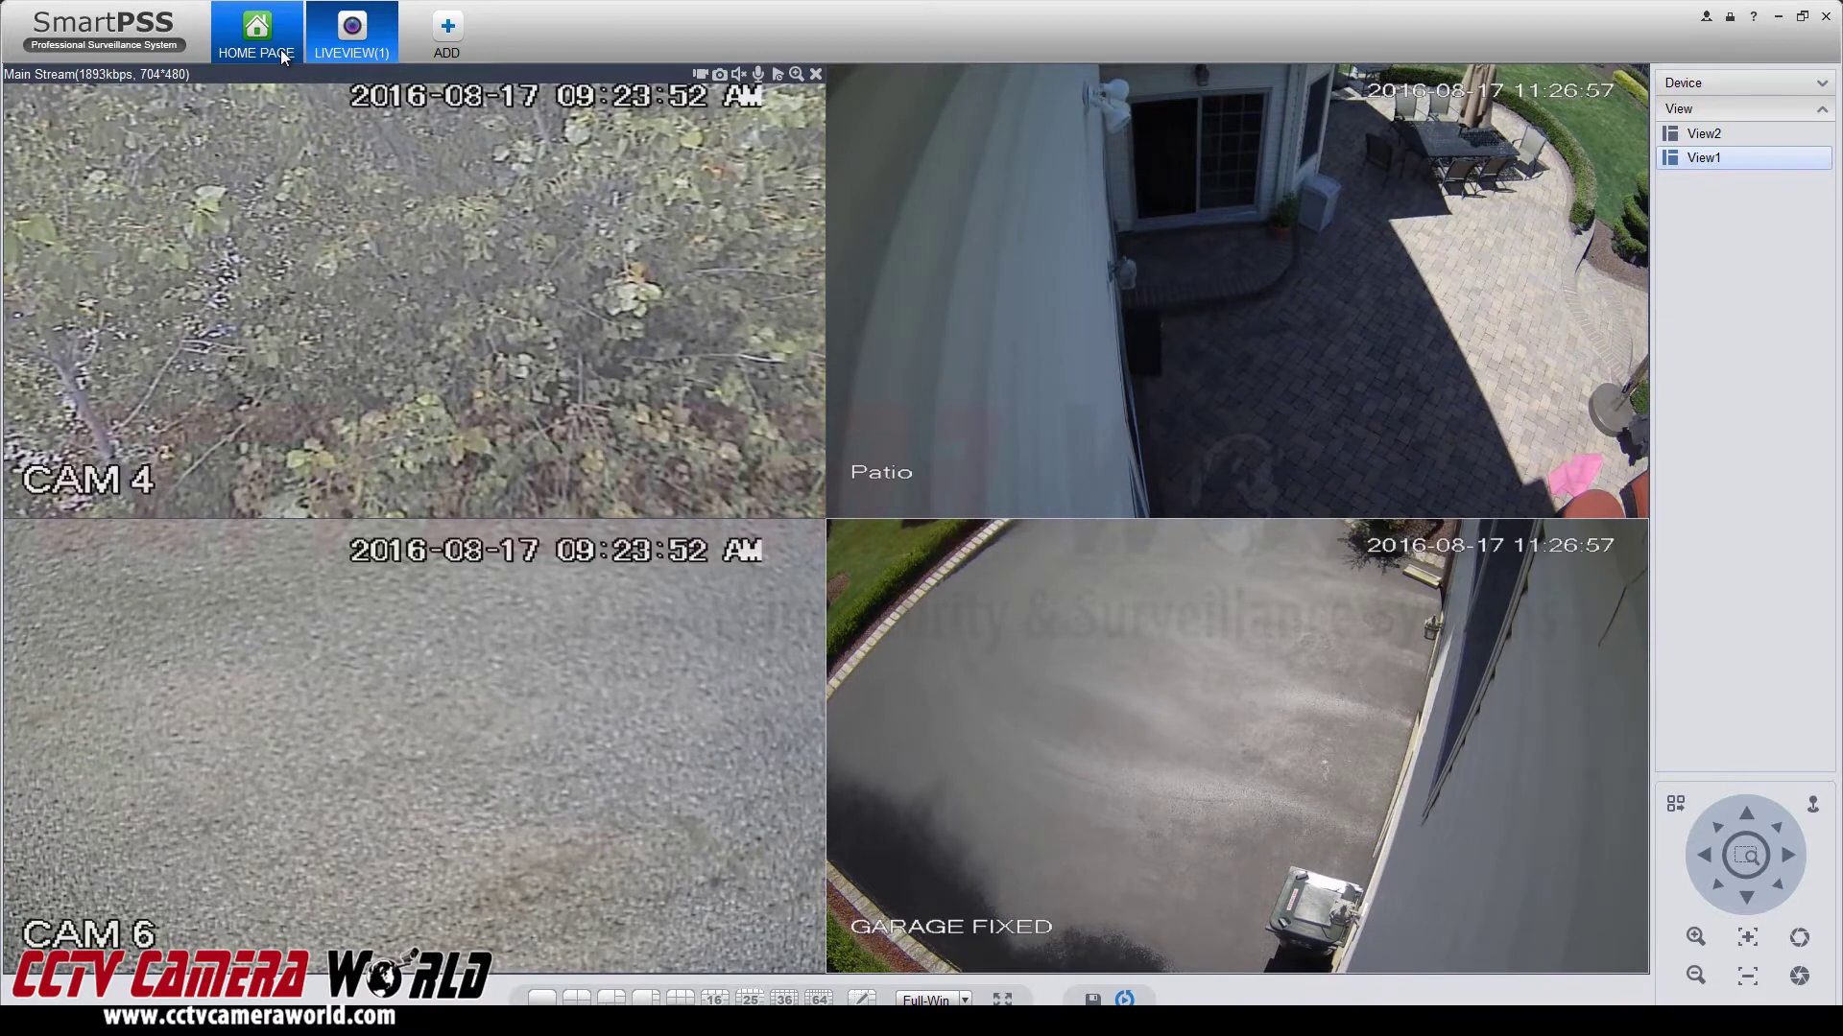
{"action": "left_click", "coordinate": [256, 52]}
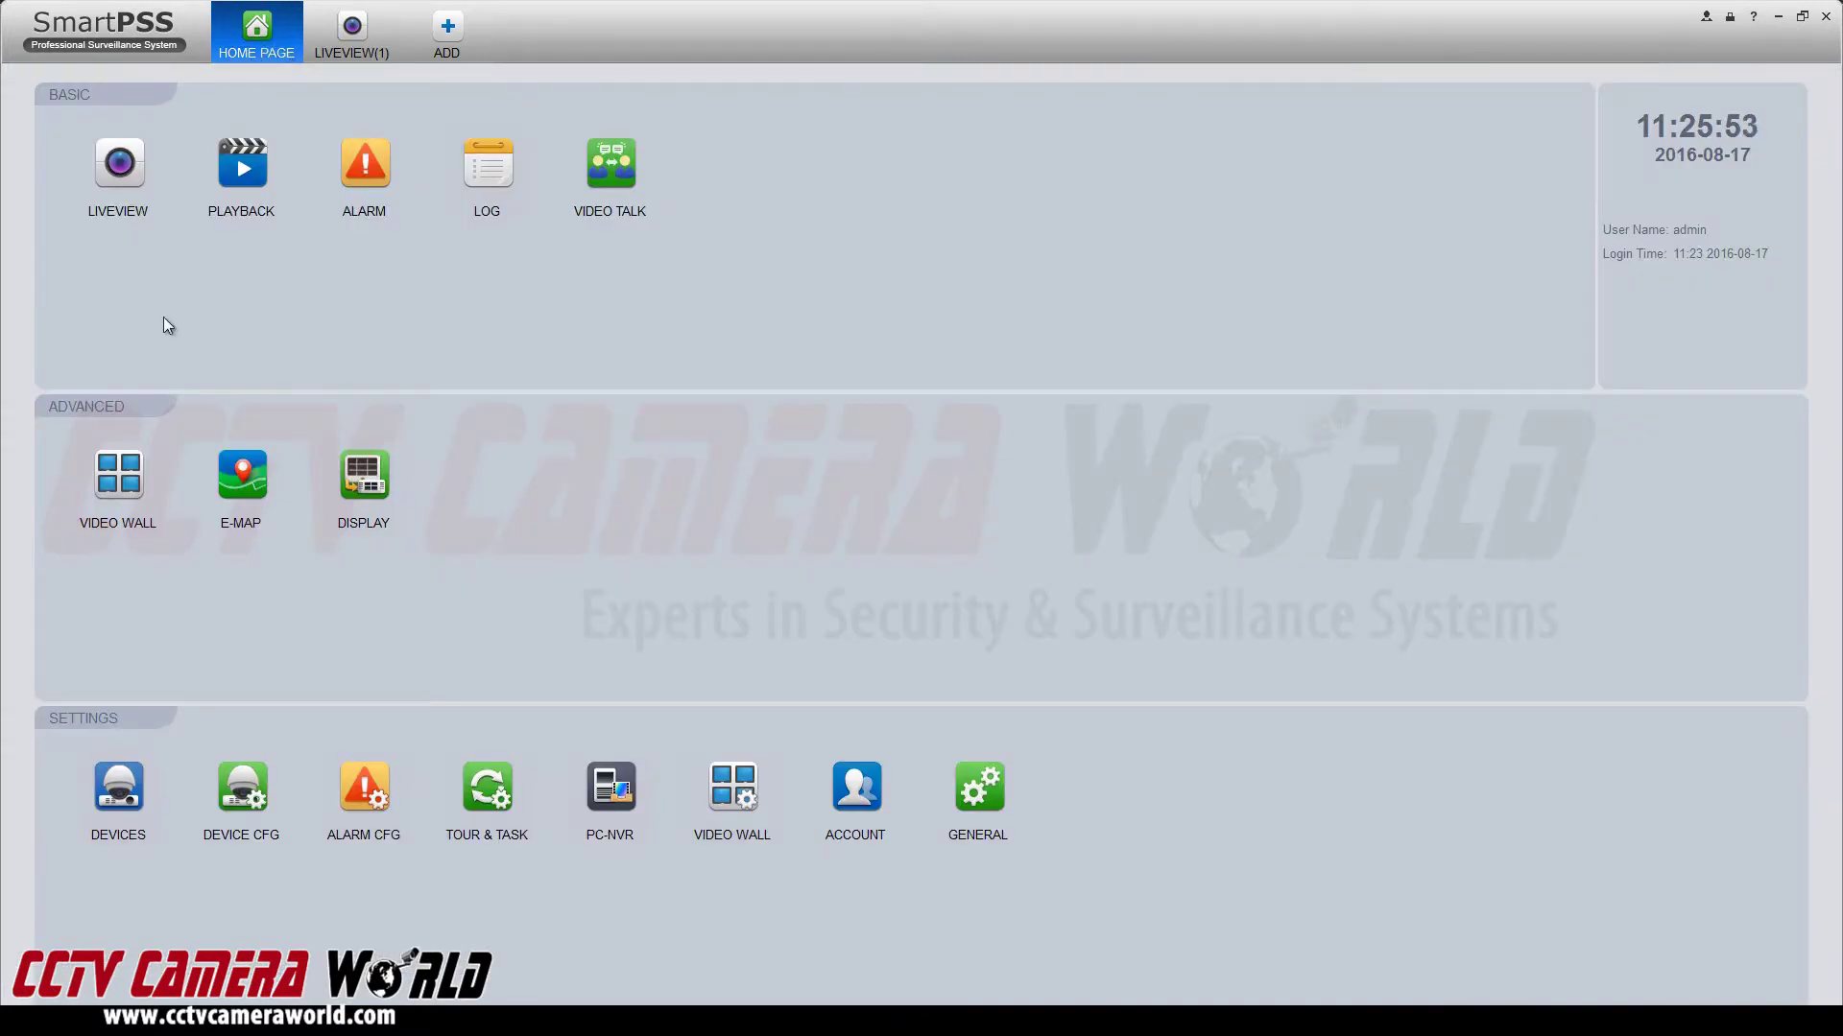
Step: Open Tour & Task settings and edit the View2 group
{"action": "left_click", "coordinate": [484, 809]}
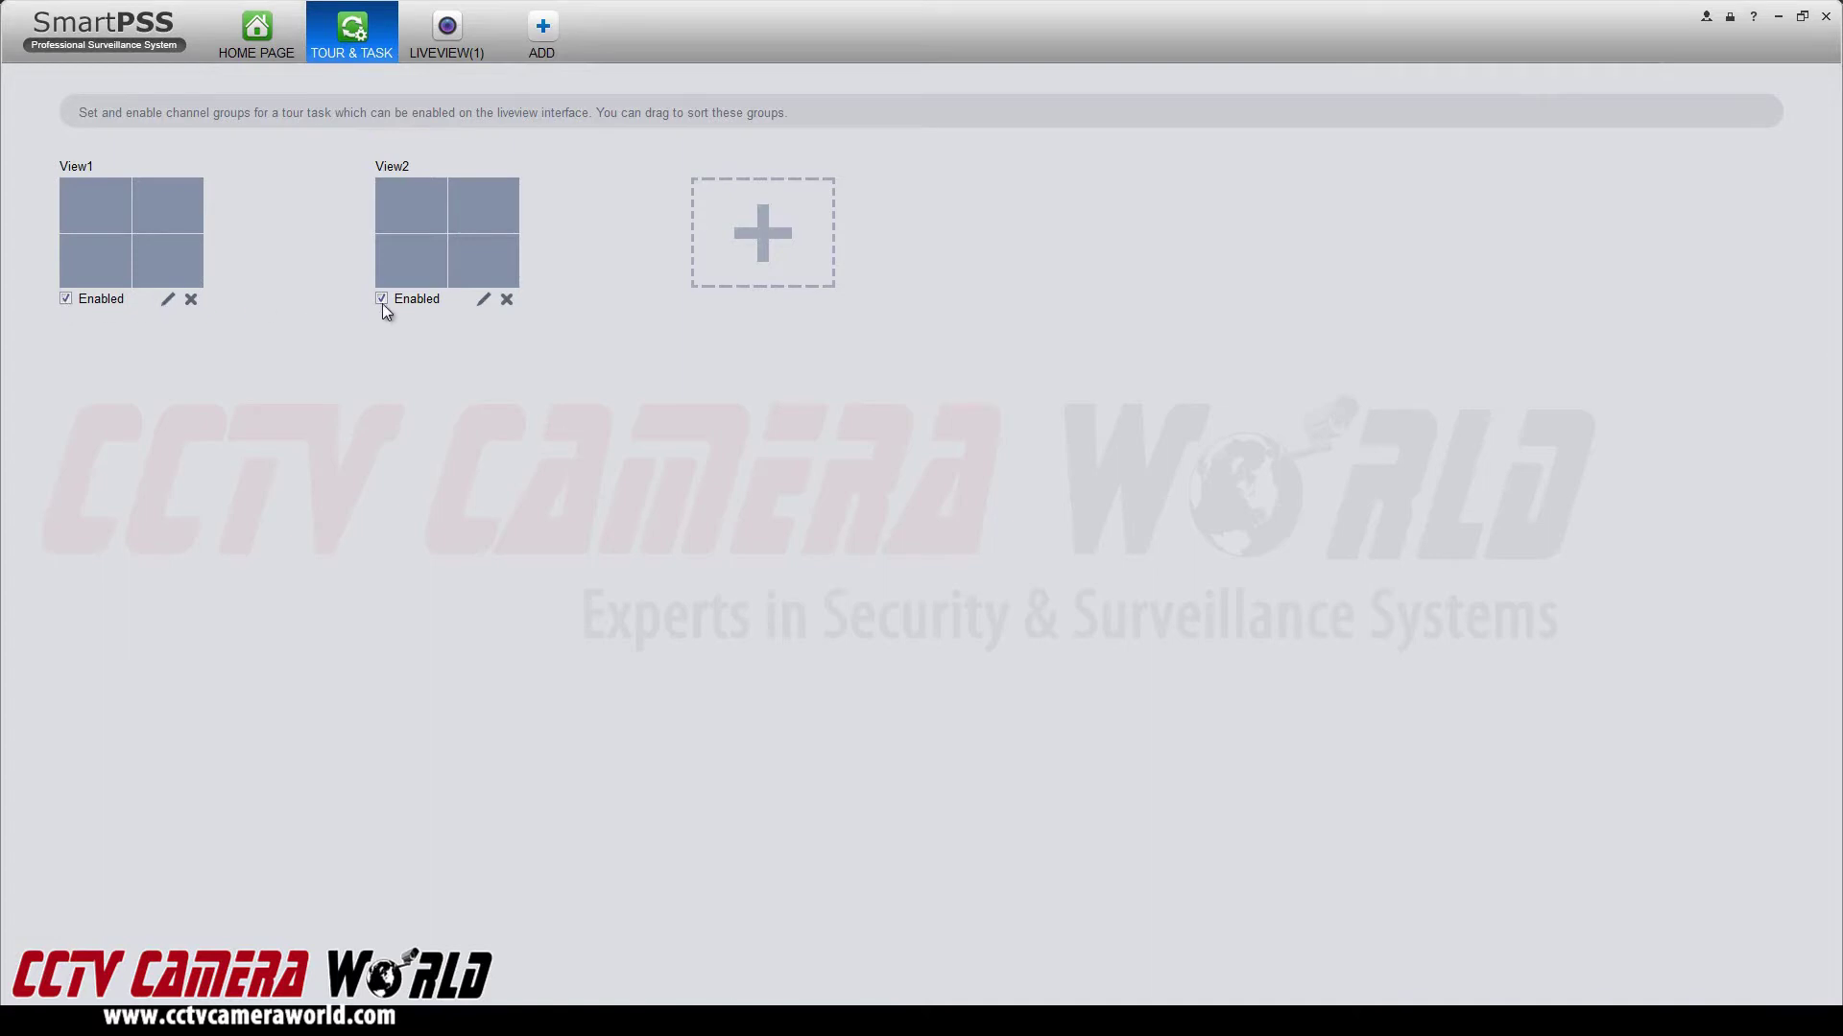
{"action": "left_click", "coordinate": [483, 301]}
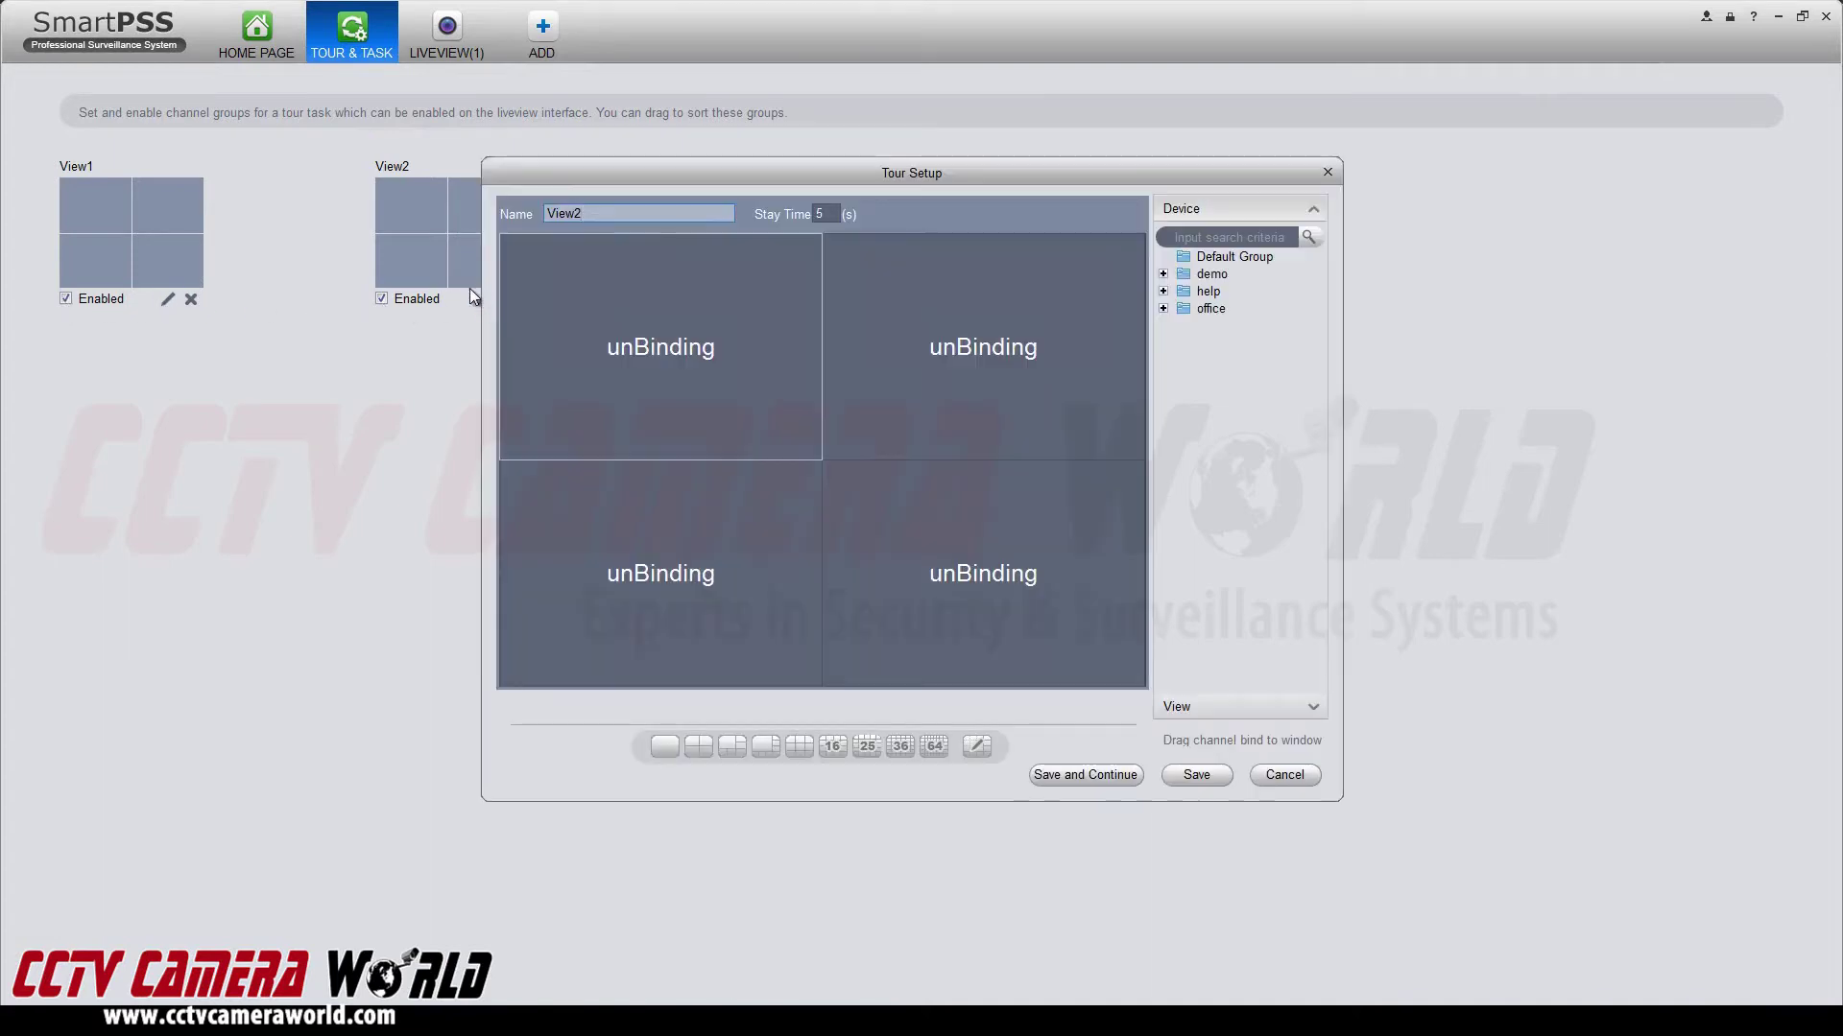
Step: Switch View2 to a 16-pane layout and add CAM 7 and CAM 8
{"action": "left_click", "coordinate": [1163, 273]}
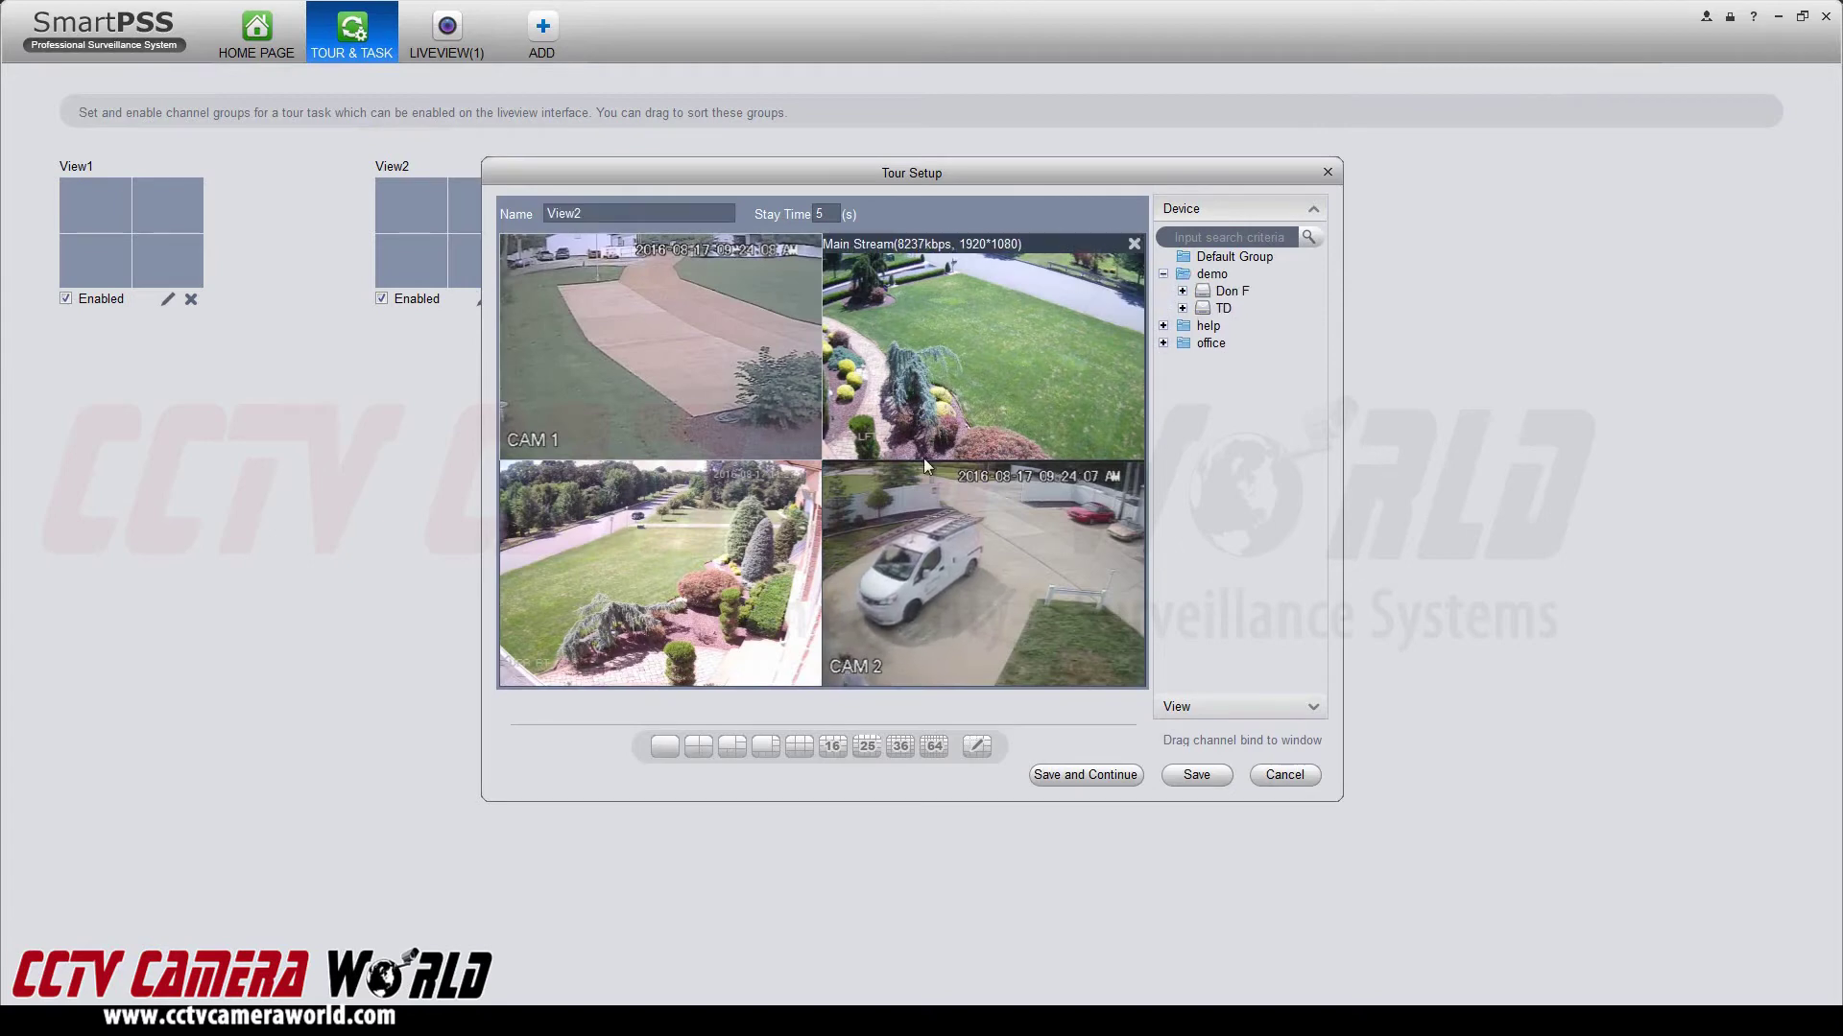
{"action": "left_click", "coordinate": [833, 747]}
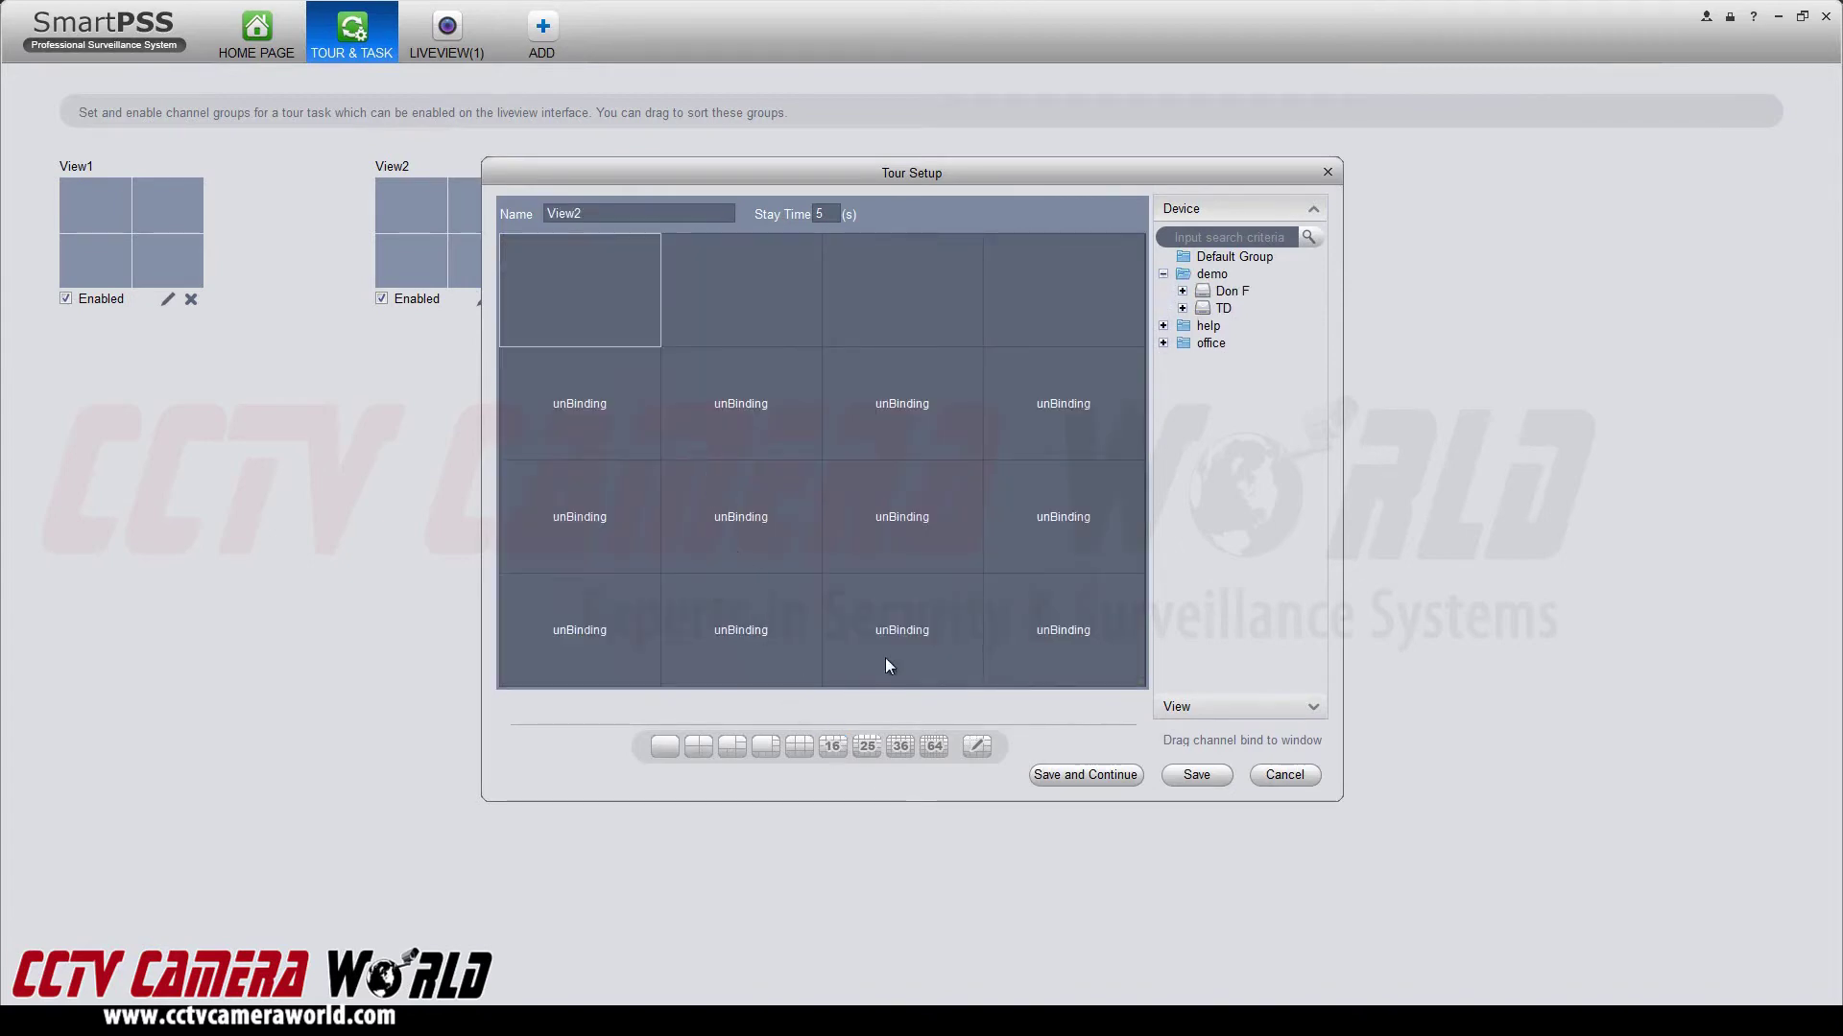
{"action": "double_click", "coordinate": [1203, 298]}
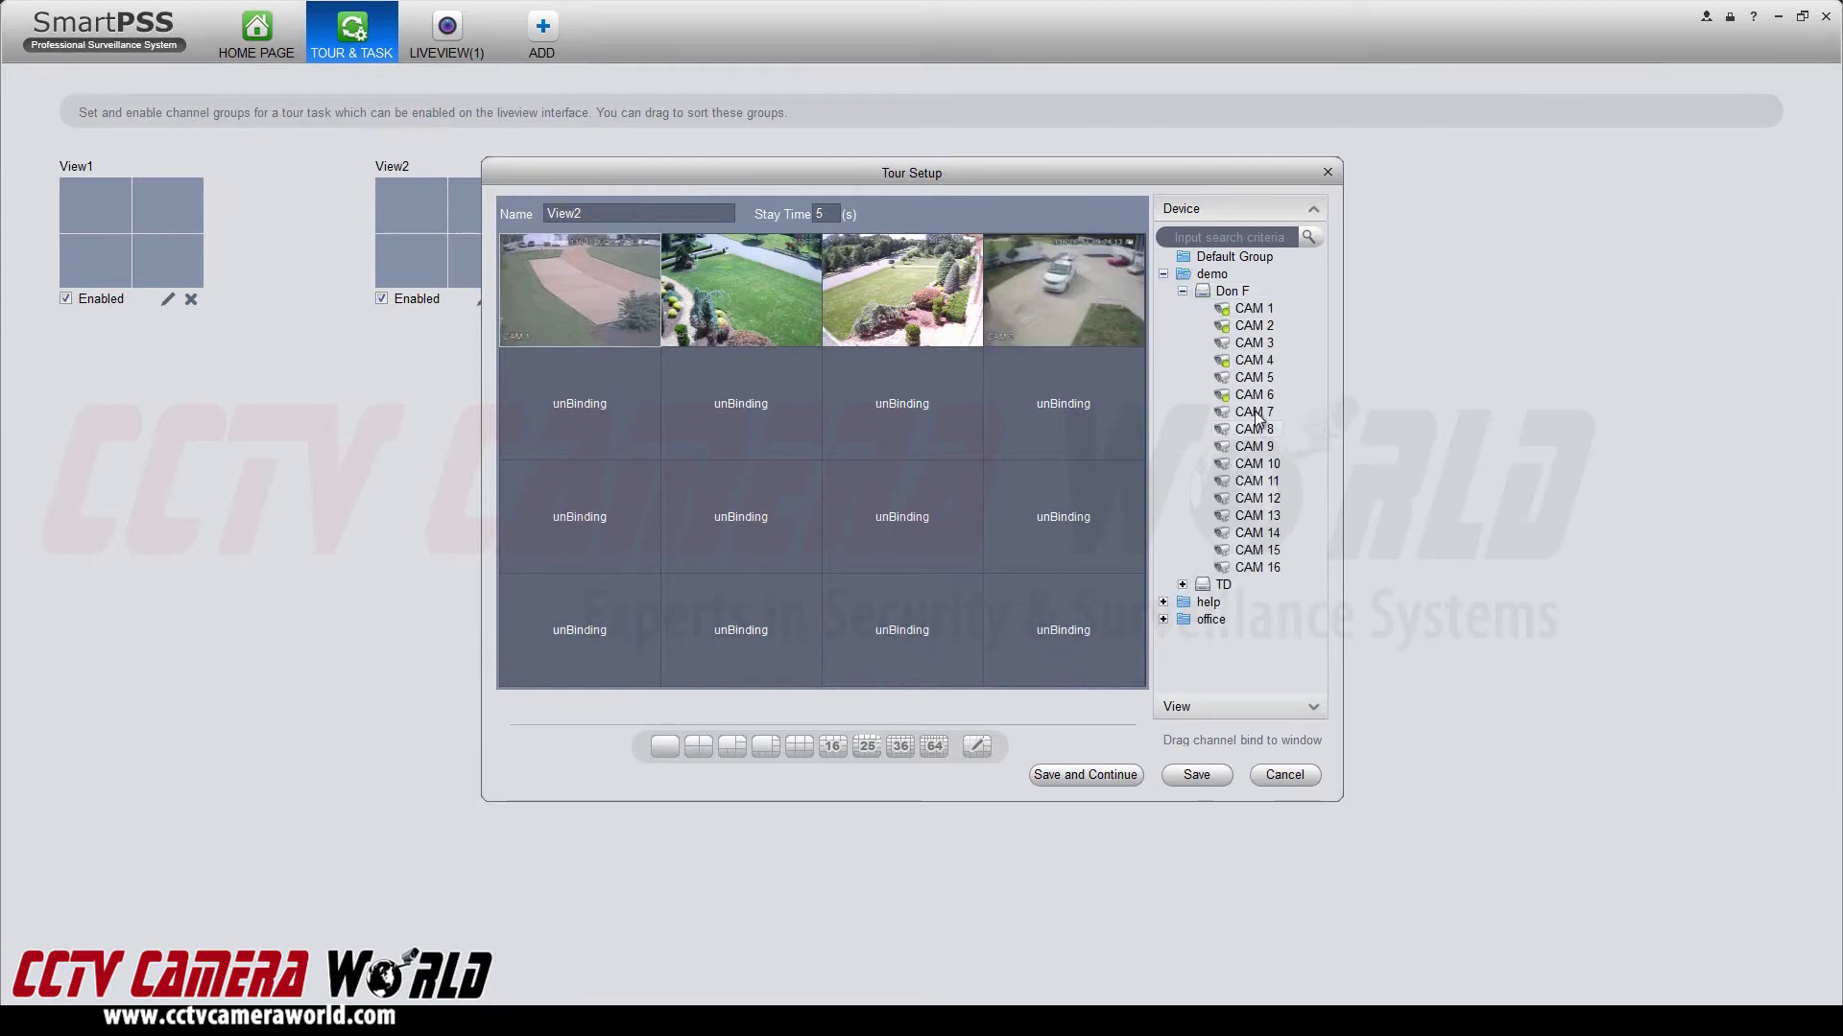
{"action": "left_click_drag", "start_coordinate": [1252, 412], "coordinate": [555, 419]}
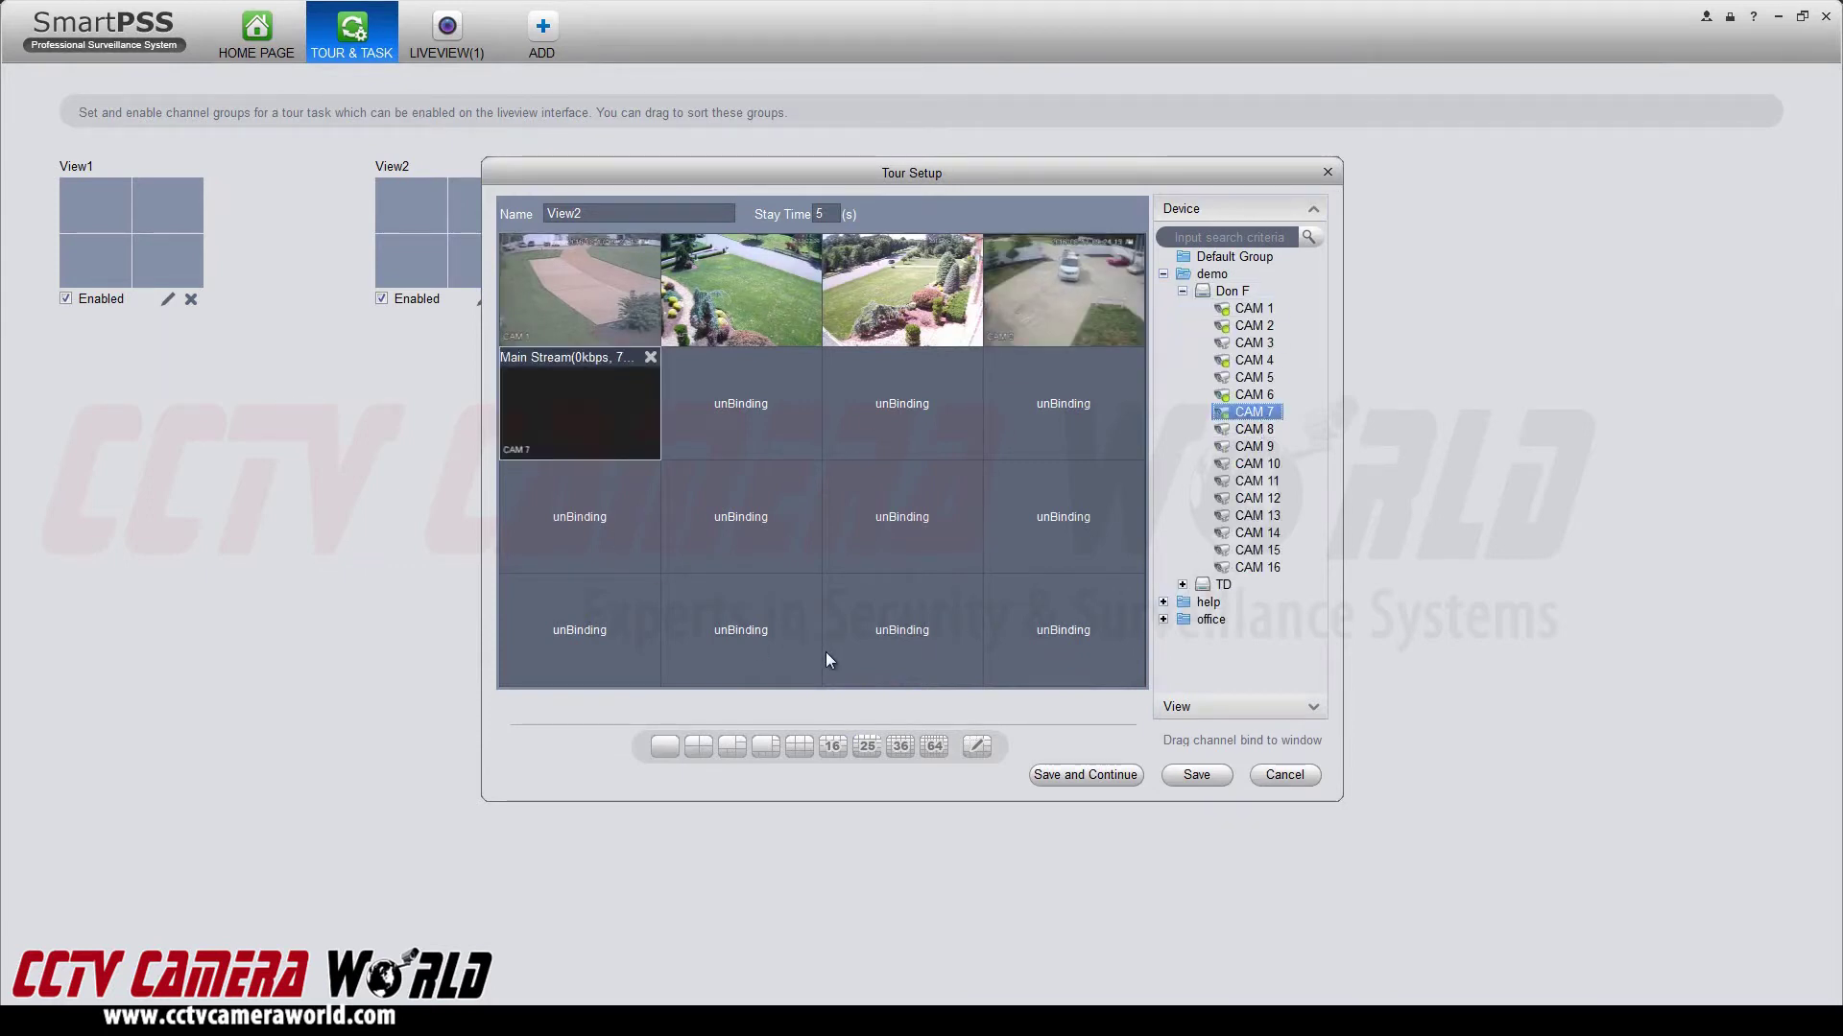
{"action": "left_click_drag", "start_coordinate": [1269, 426], "coordinate": [586, 439]}
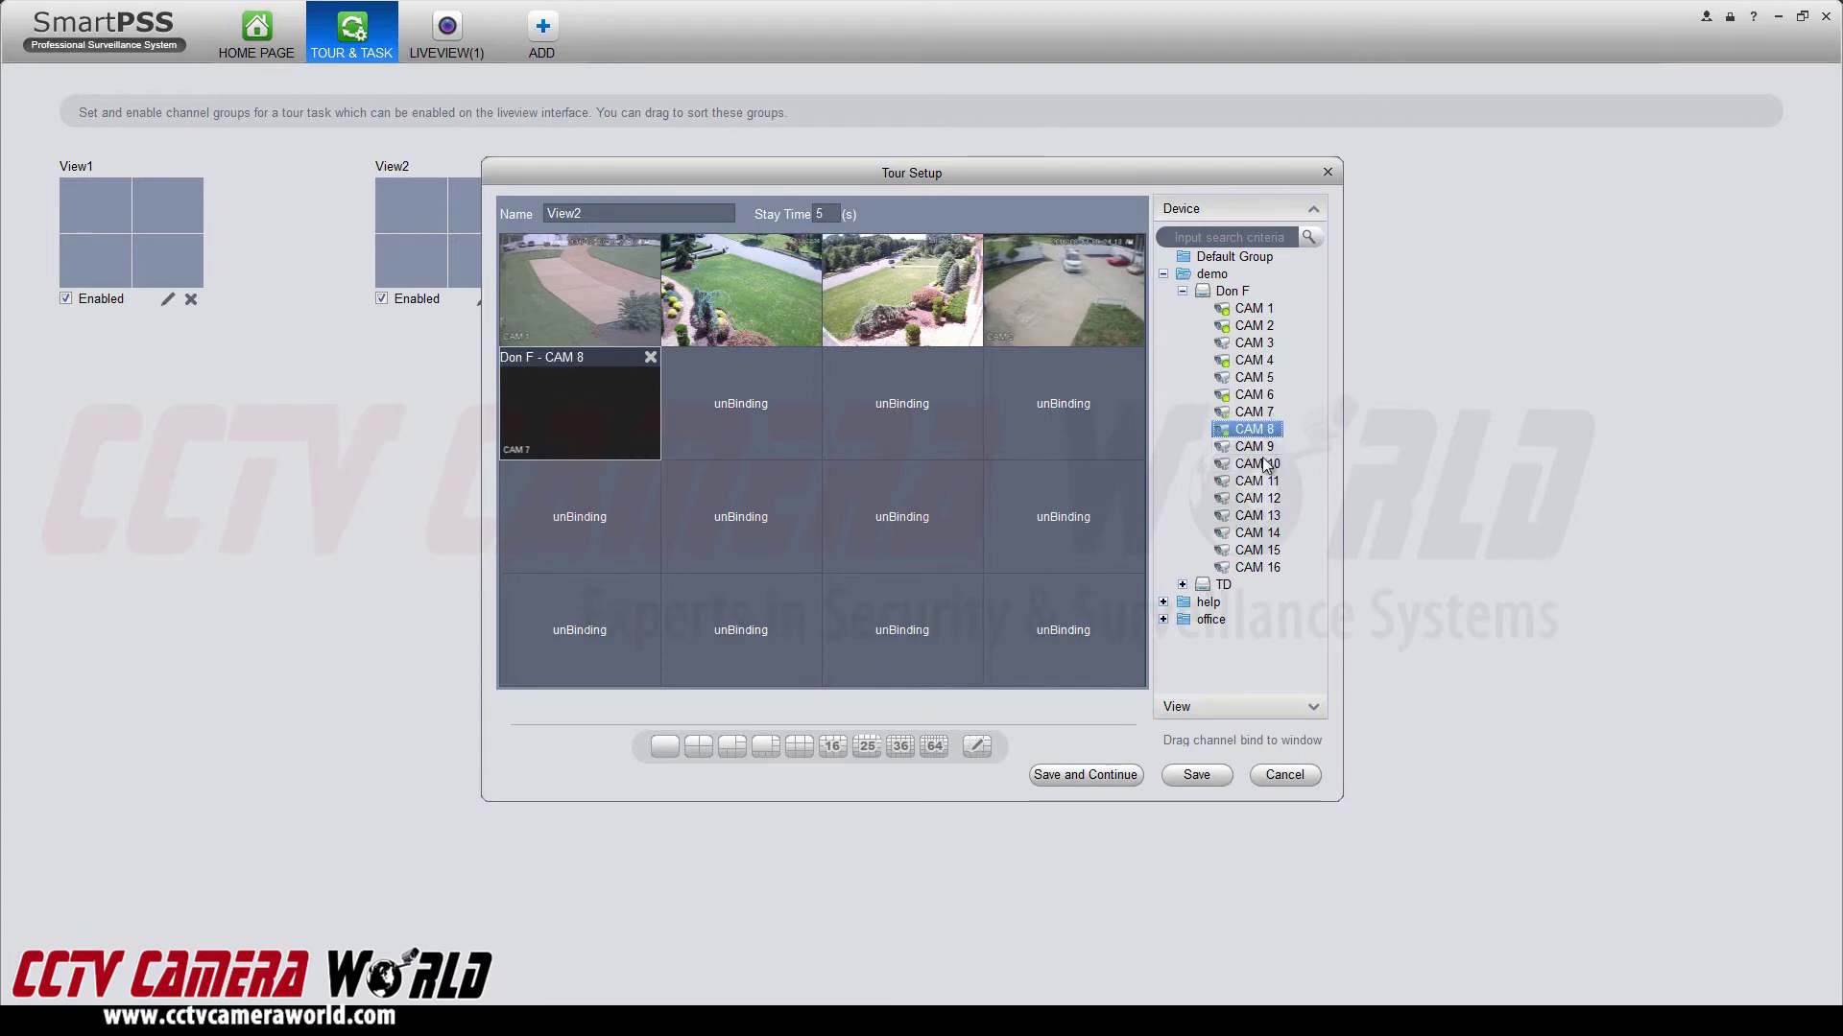
Step: Bind two TD channels to row two's panes and save View2
{"action": "left_click", "coordinate": [1182, 583]}
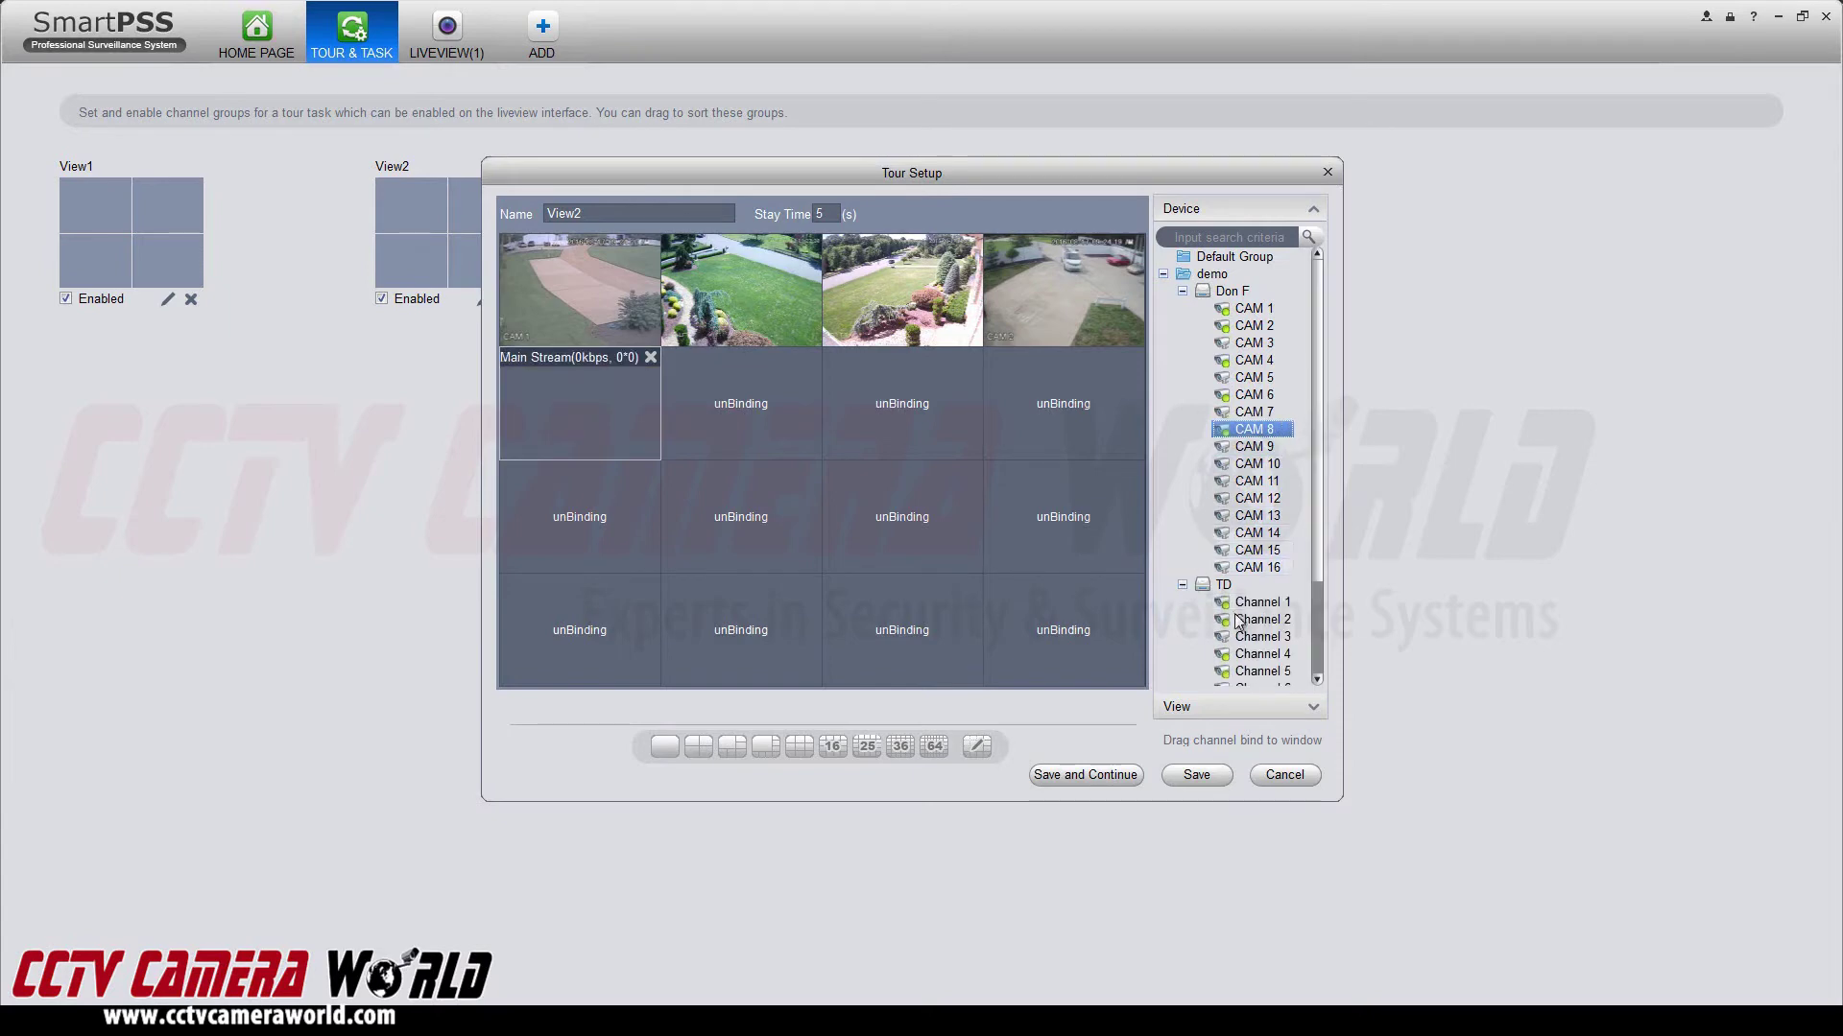
{"action": "left_click_drag", "start_coordinate": [1251, 604], "coordinate": [775, 413]}
{"action": "left_click_drag", "start_coordinate": [1262, 637], "coordinate": [753, 367]}
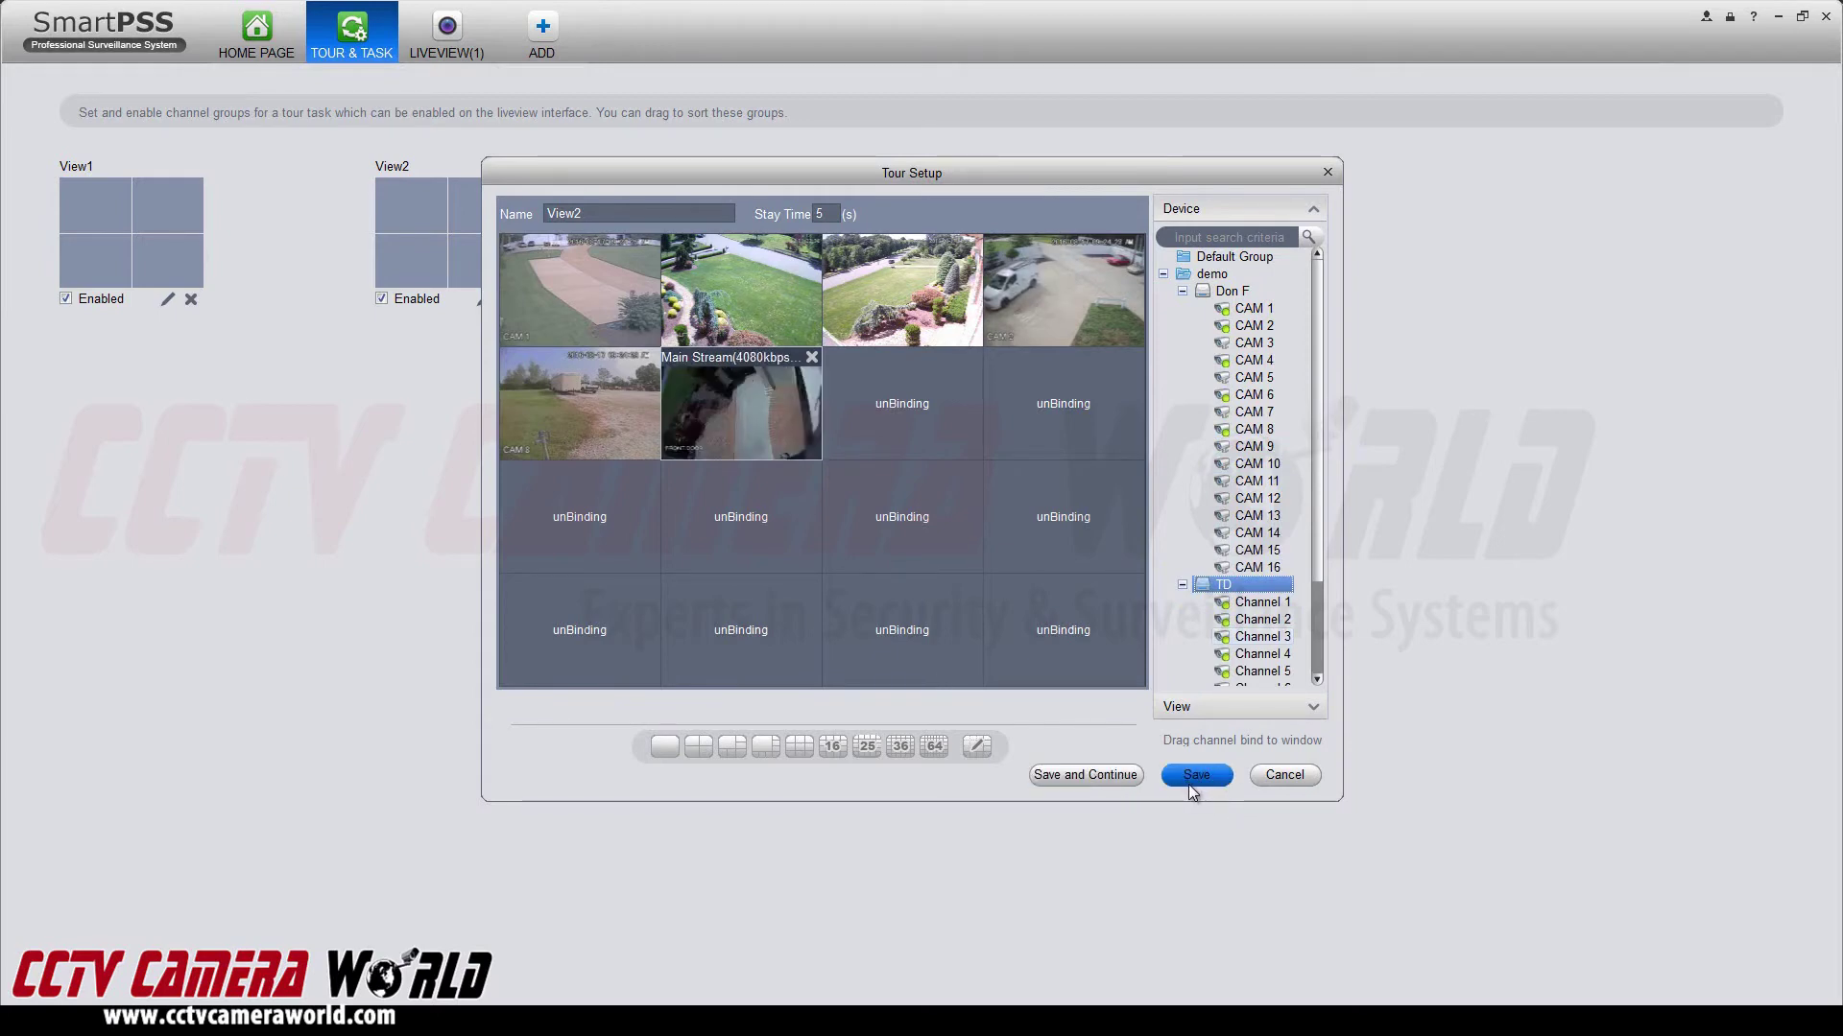
{"action": "left_click", "coordinate": [1190, 782]}
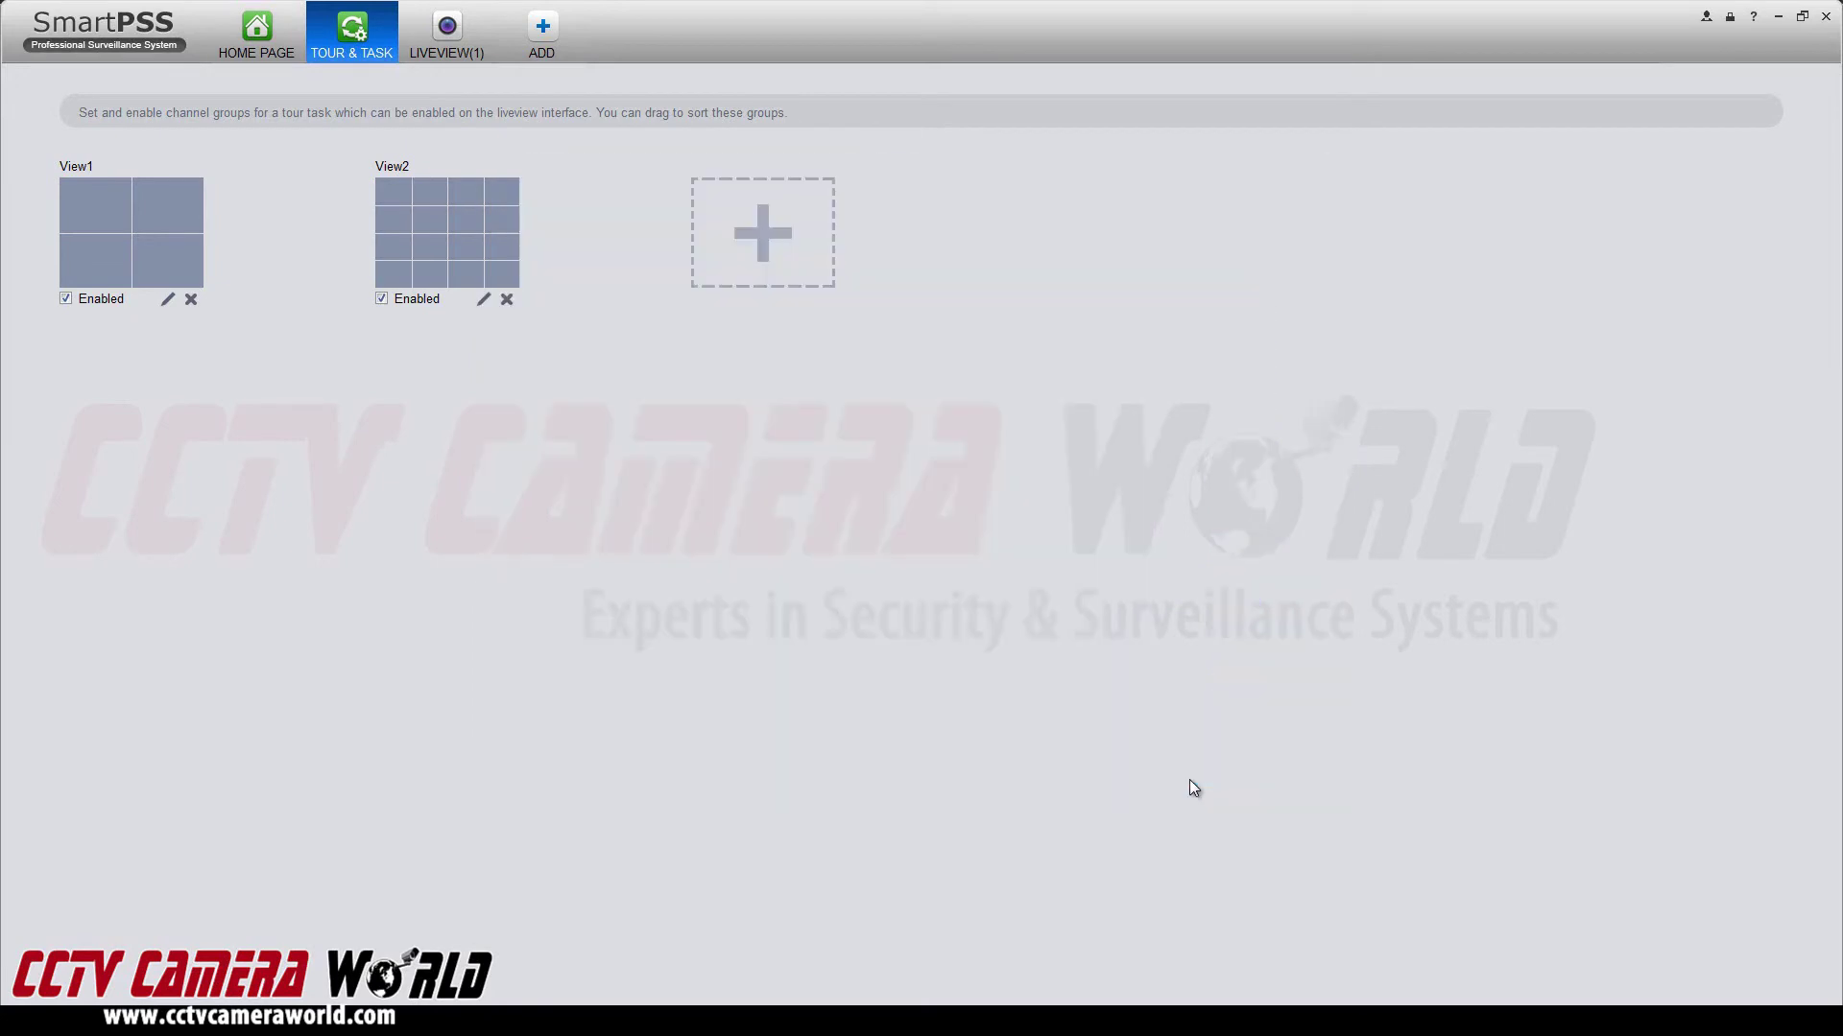
Step: Replace LIVEVIEW(1) with a new Live View tab and start the tour of saved views
{"action": "left_click", "coordinate": [428, 42]}
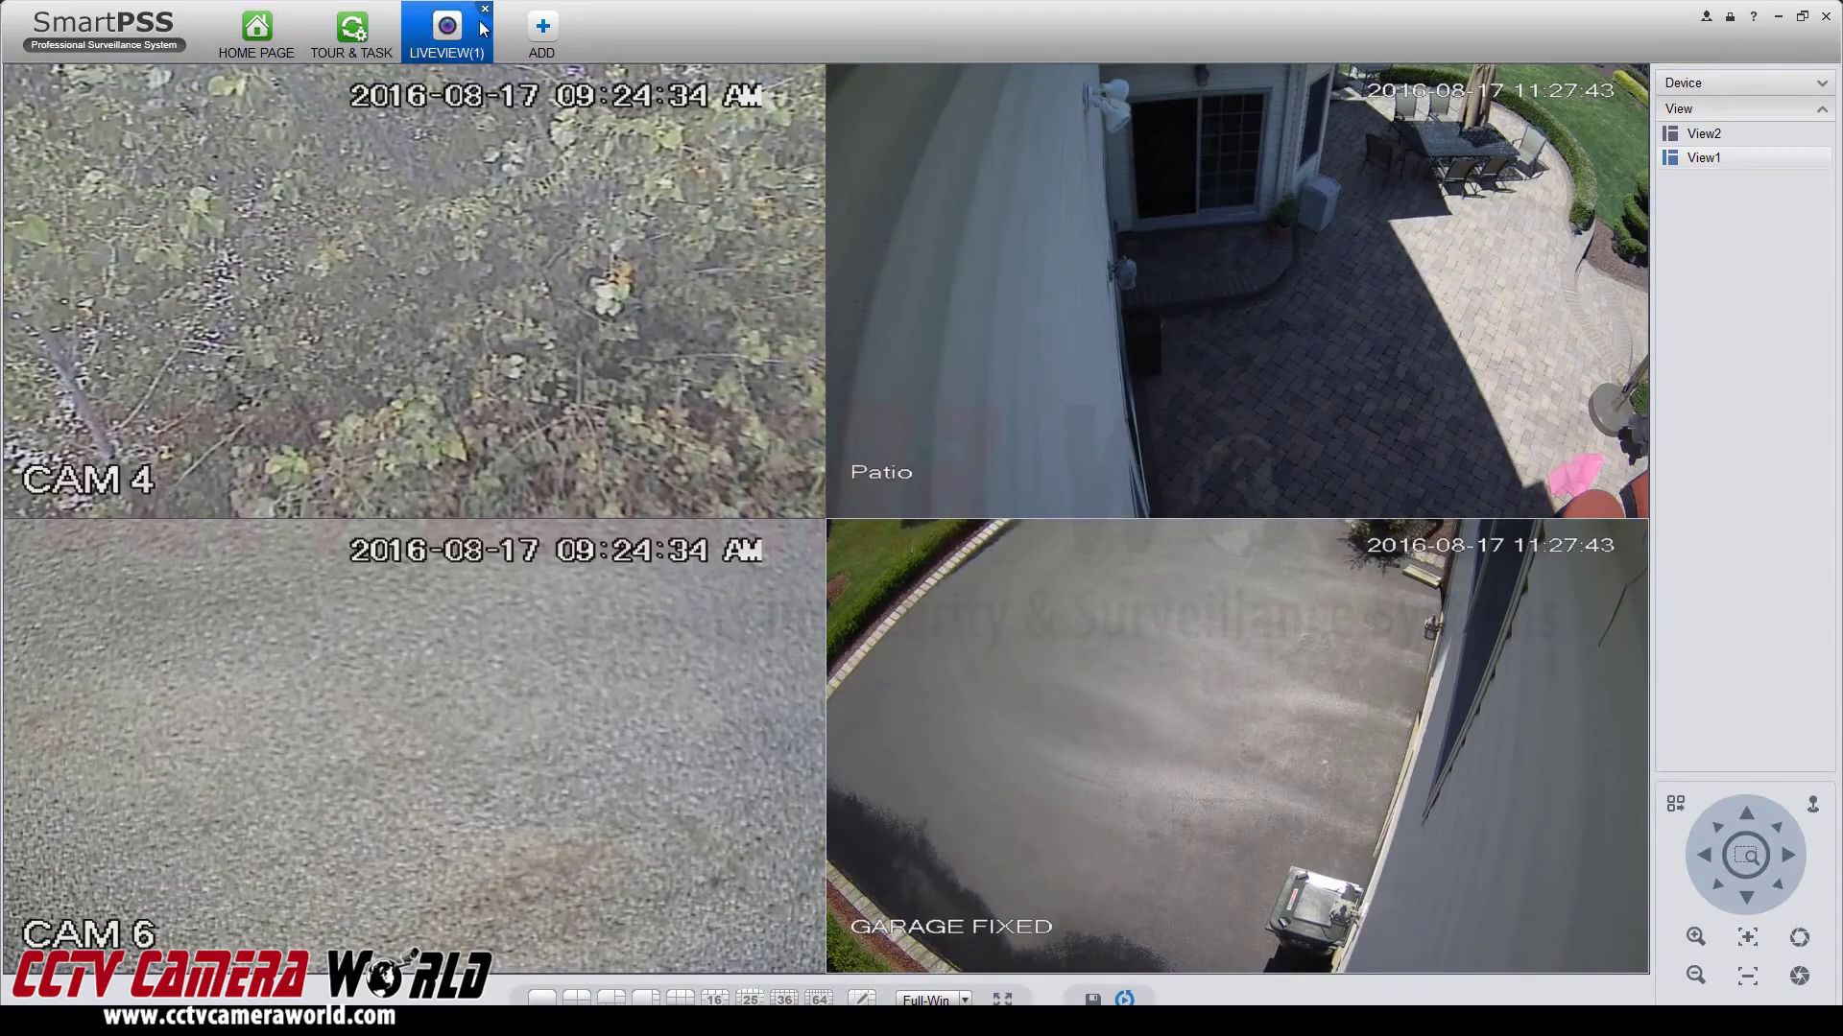
{"action": "left_click", "coordinate": [484, 8]}
{"action": "left_click", "coordinate": [447, 30]}
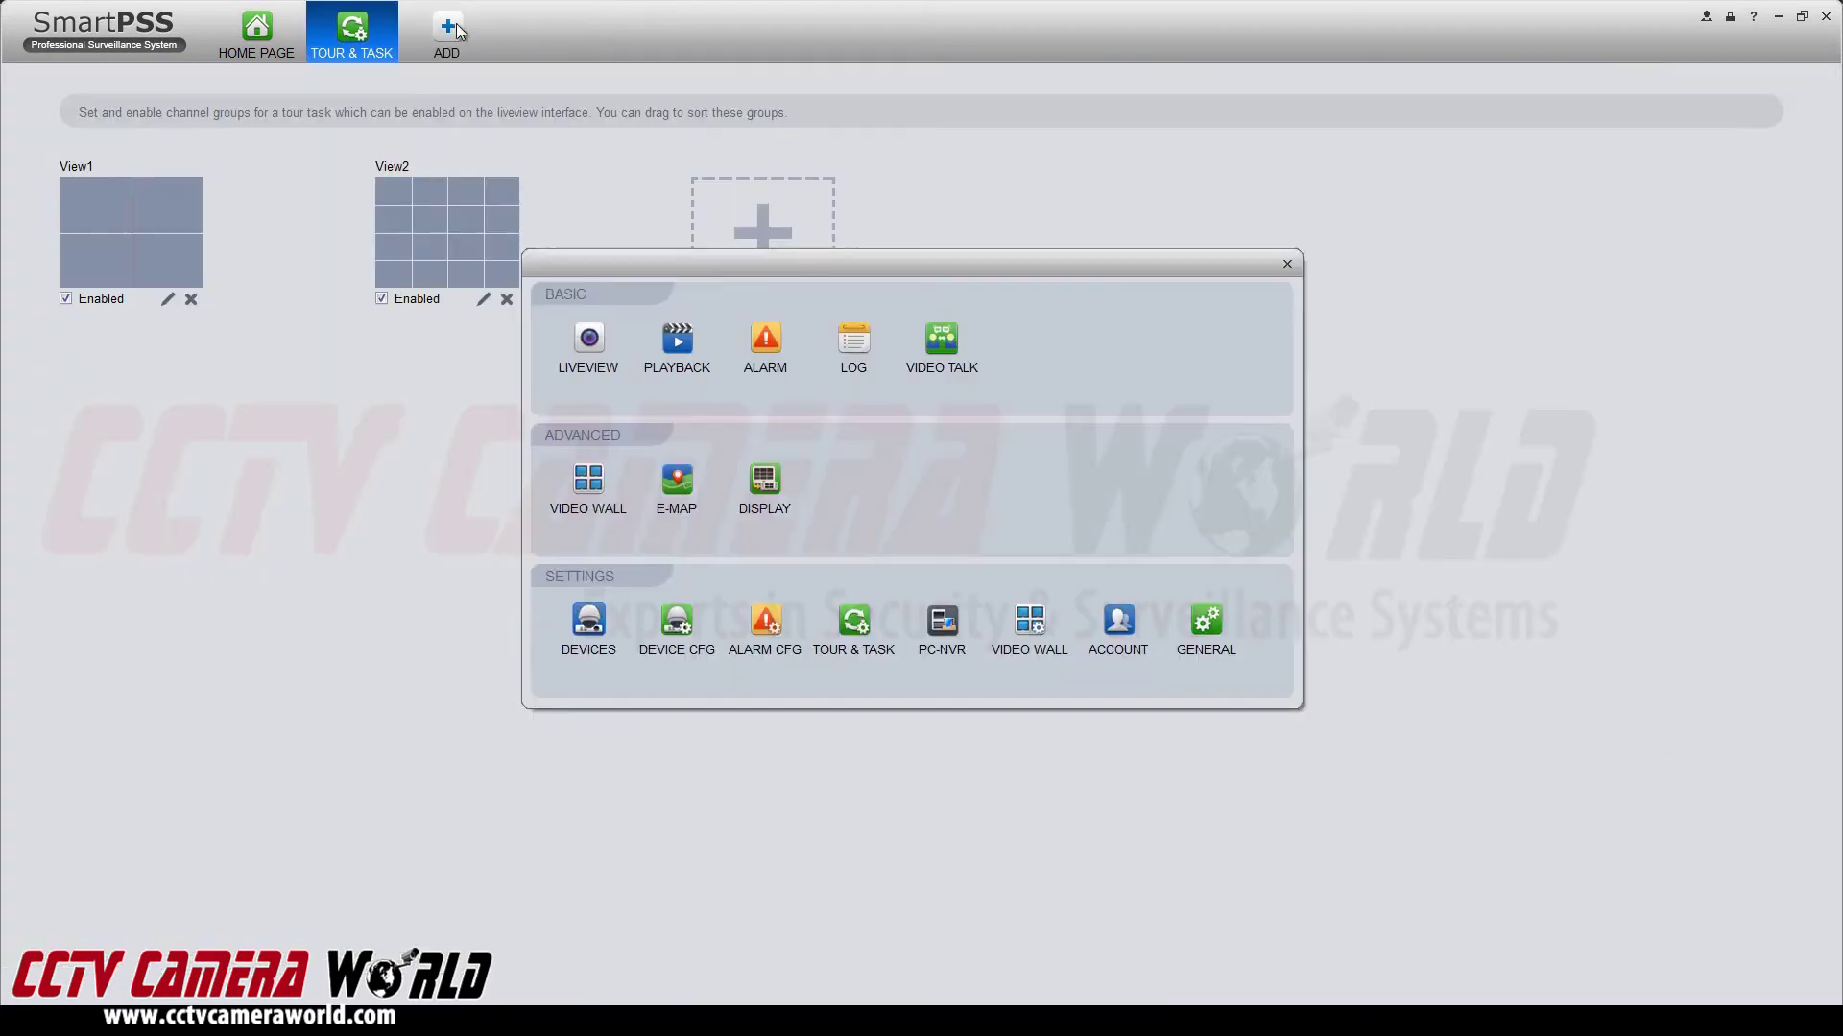
{"action": "left_click", "coordinate": [590, 345]}
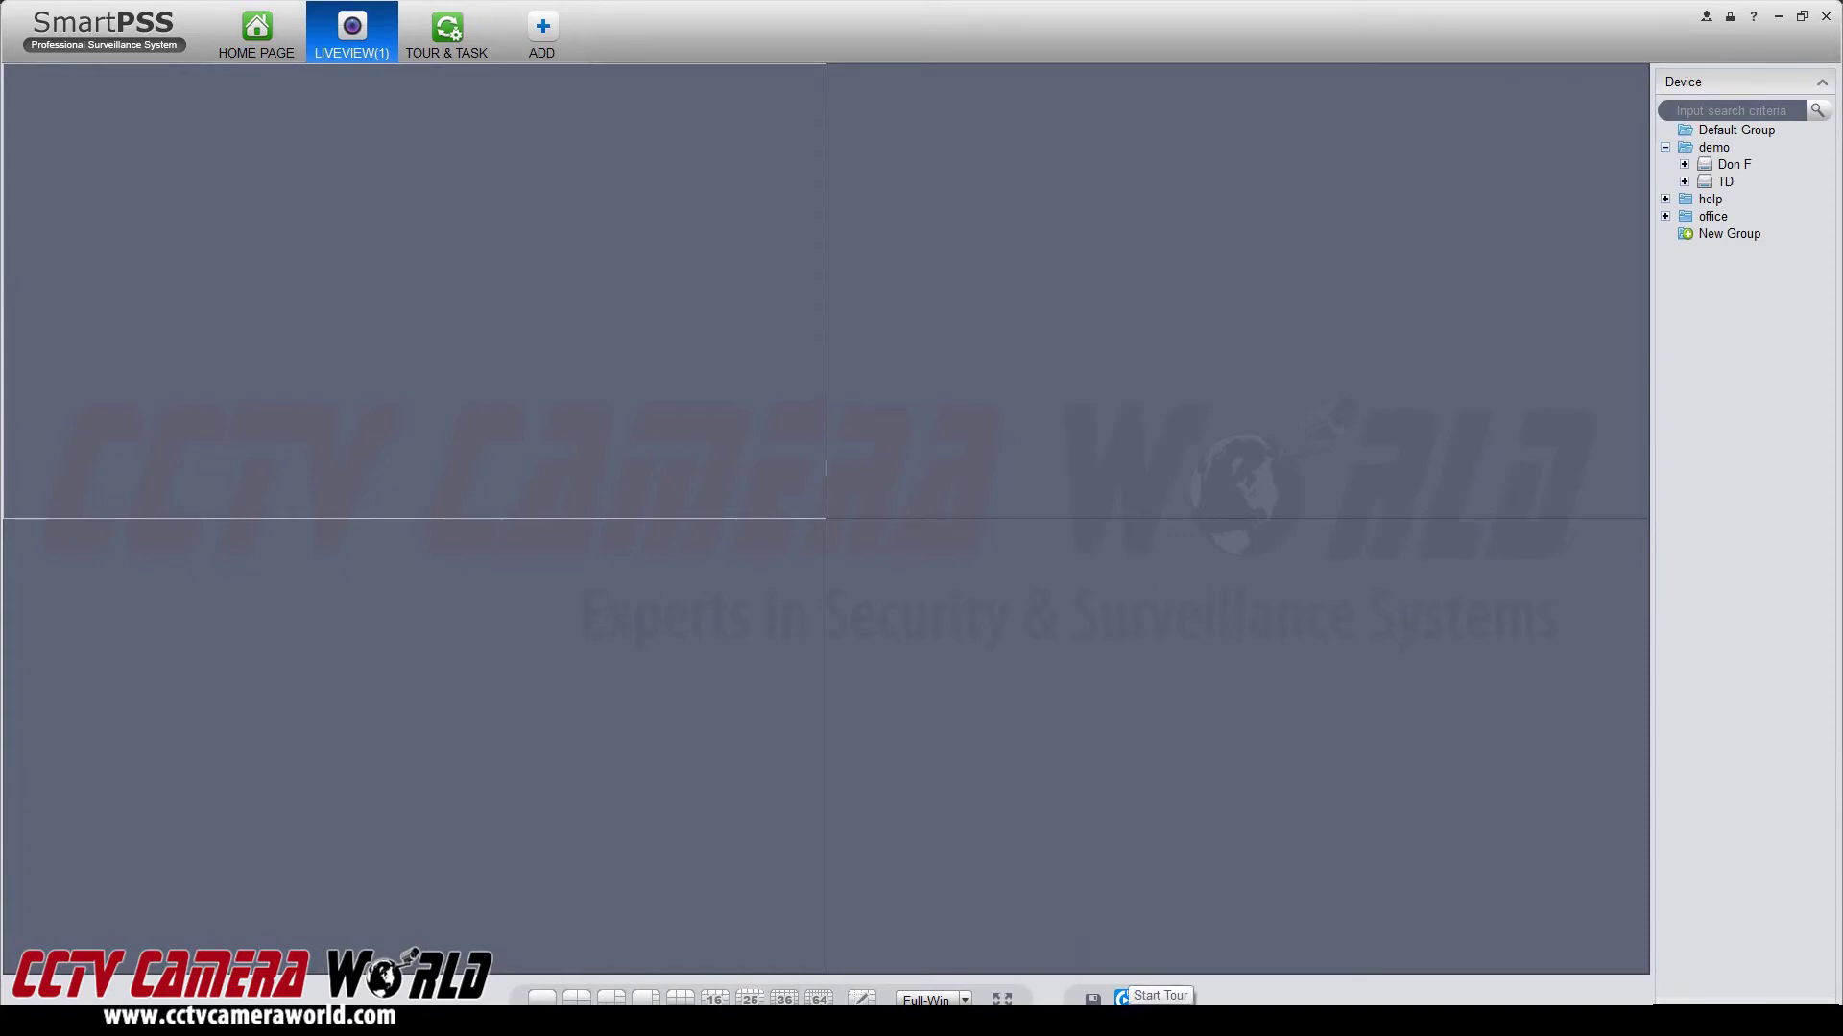
{"action": "left_click", "coordinate": [1124, 999]}
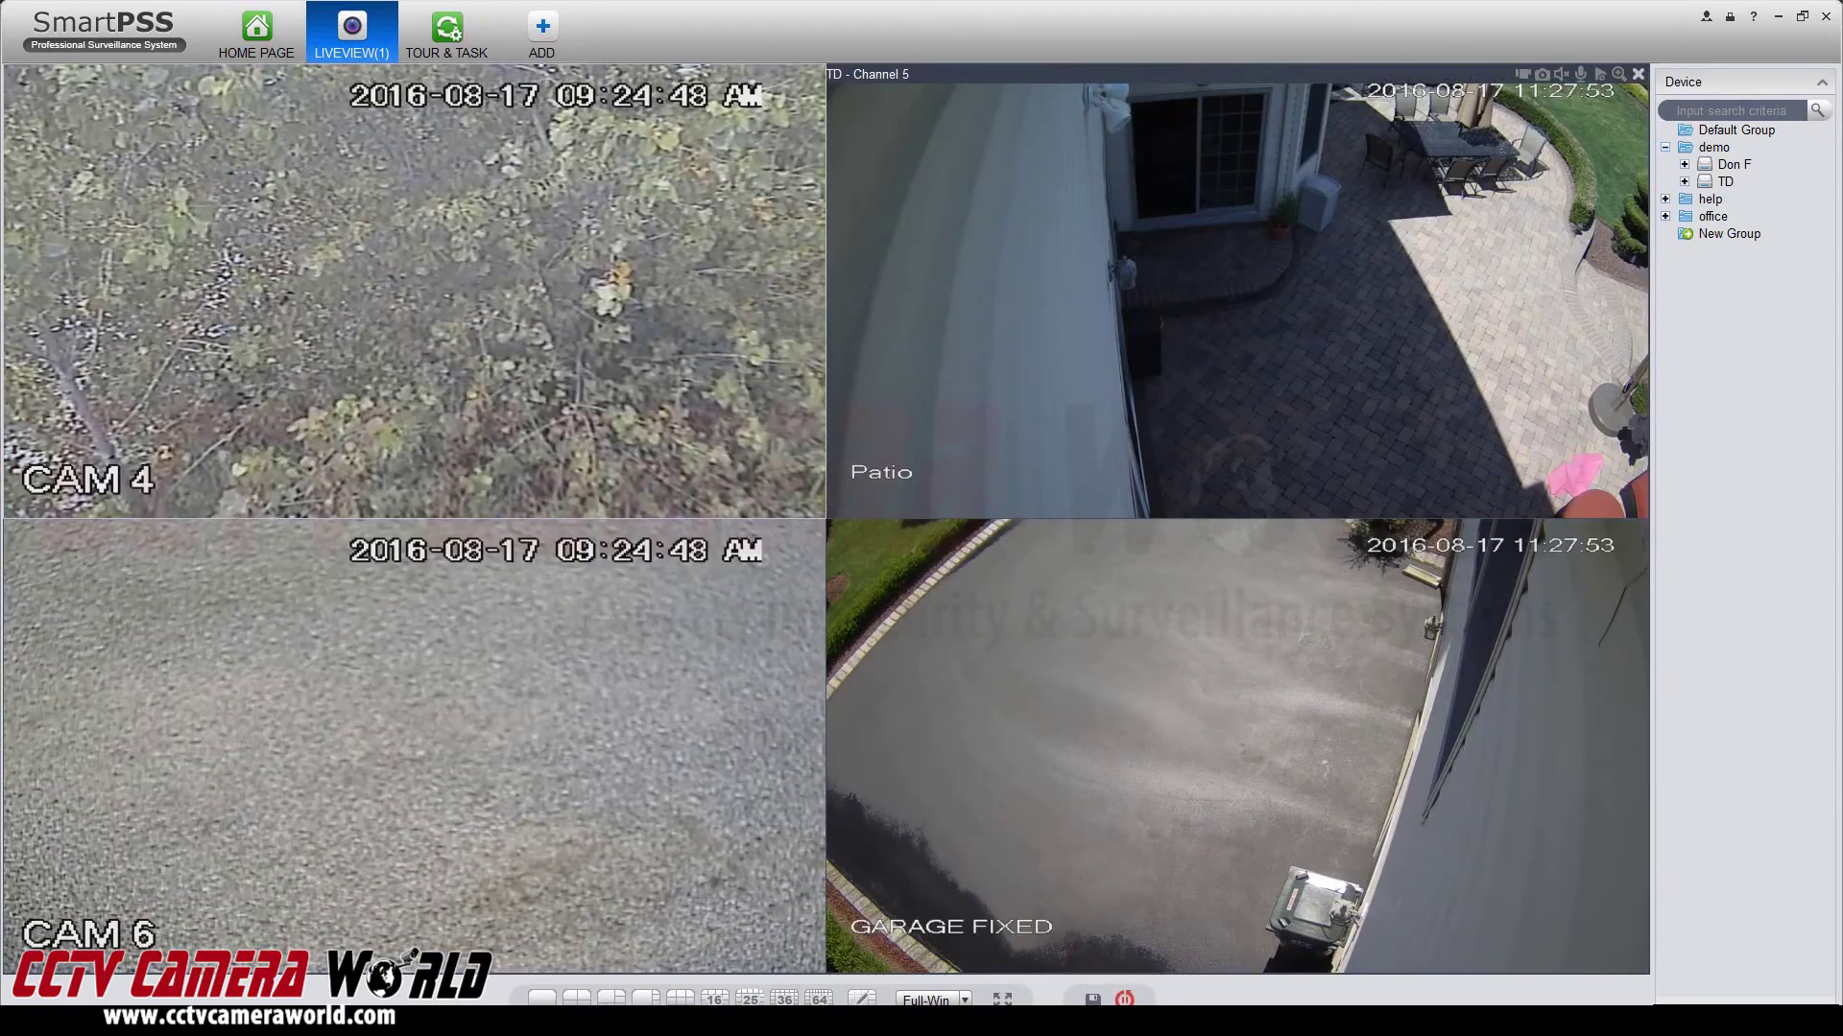